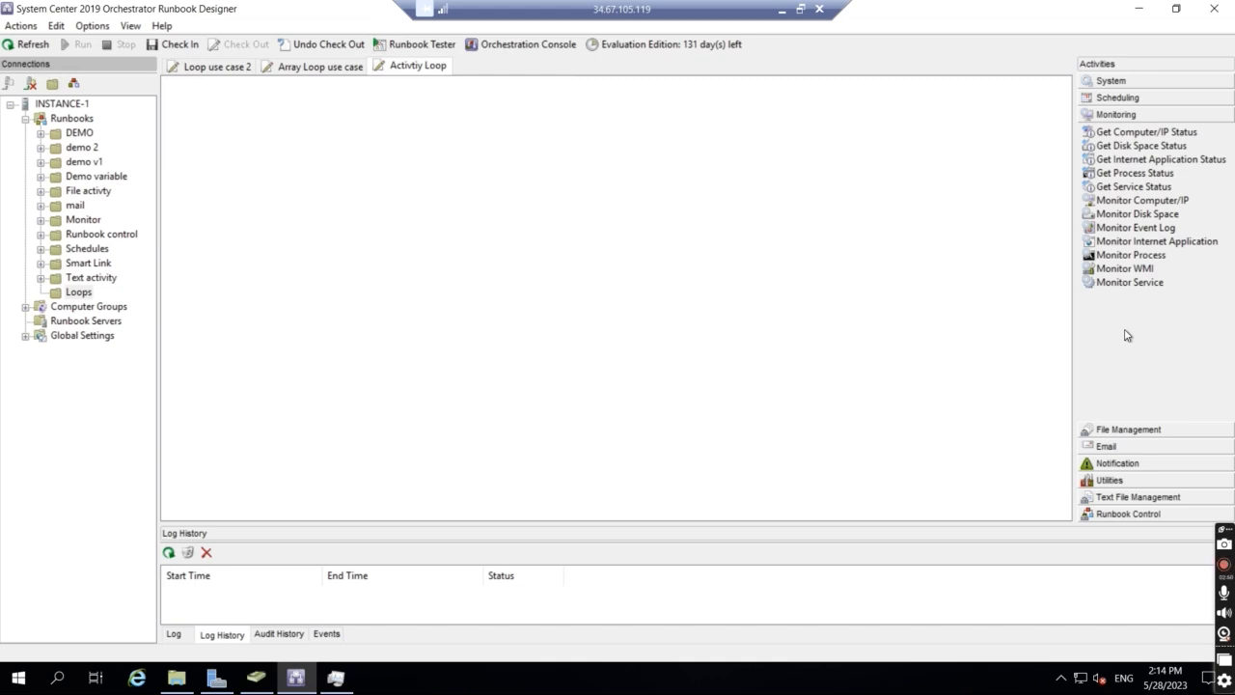
# Add a Get Computer/IP Status monitoring activity to the middle of the Activtiy Loop runbook.
pyautogui.click(1130, 135)
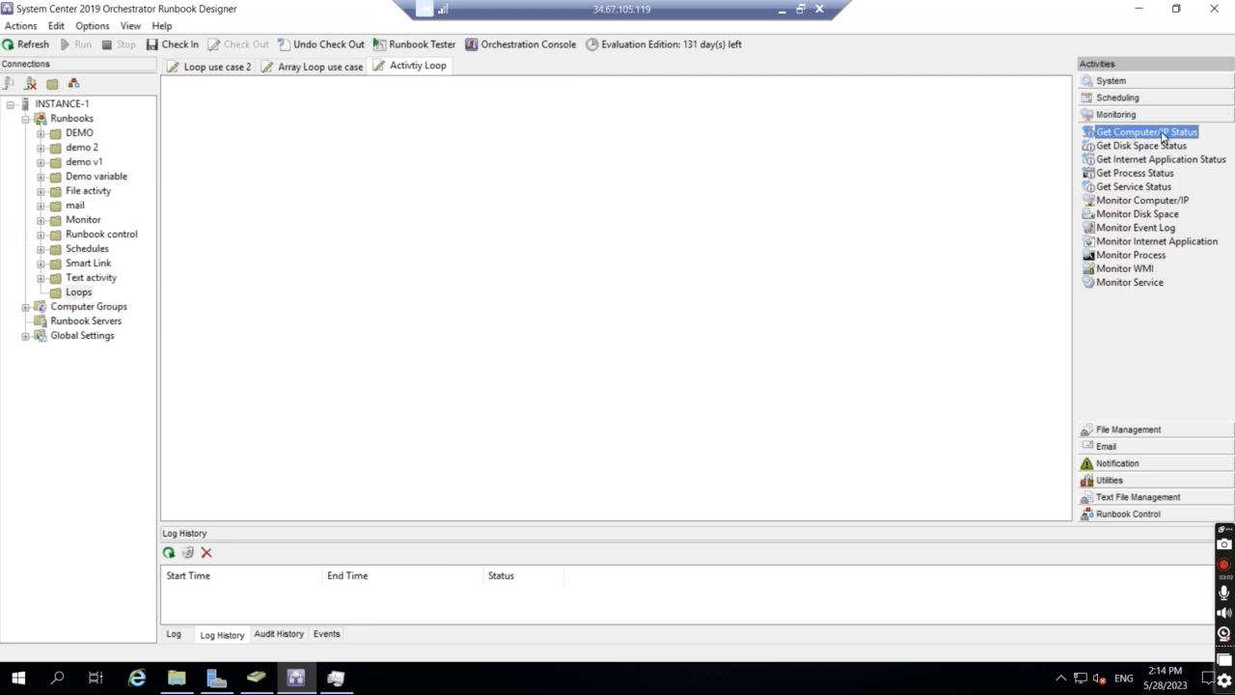
pyautogui.moveTo(699, 192); pyautogui.dragTo(501, 264)
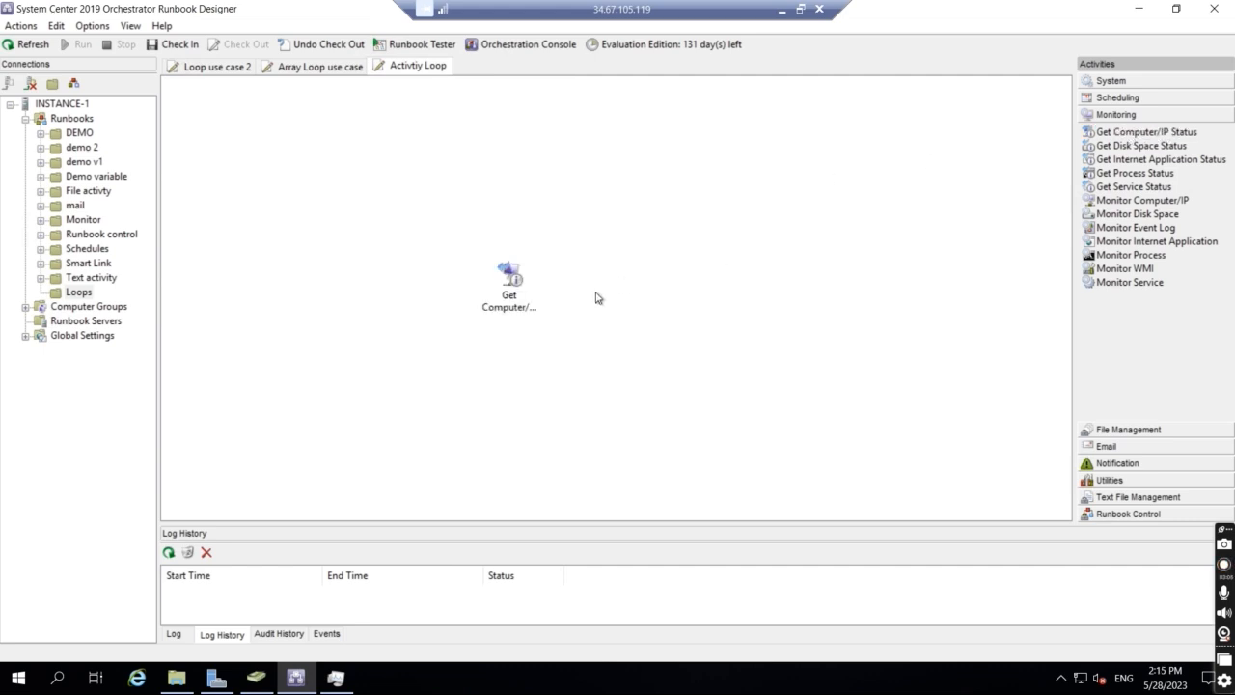
# Configure the Activtiy Loop runbook's logging to store both activity-specific and common published data.
pyautogui.rightClick(419, 66)
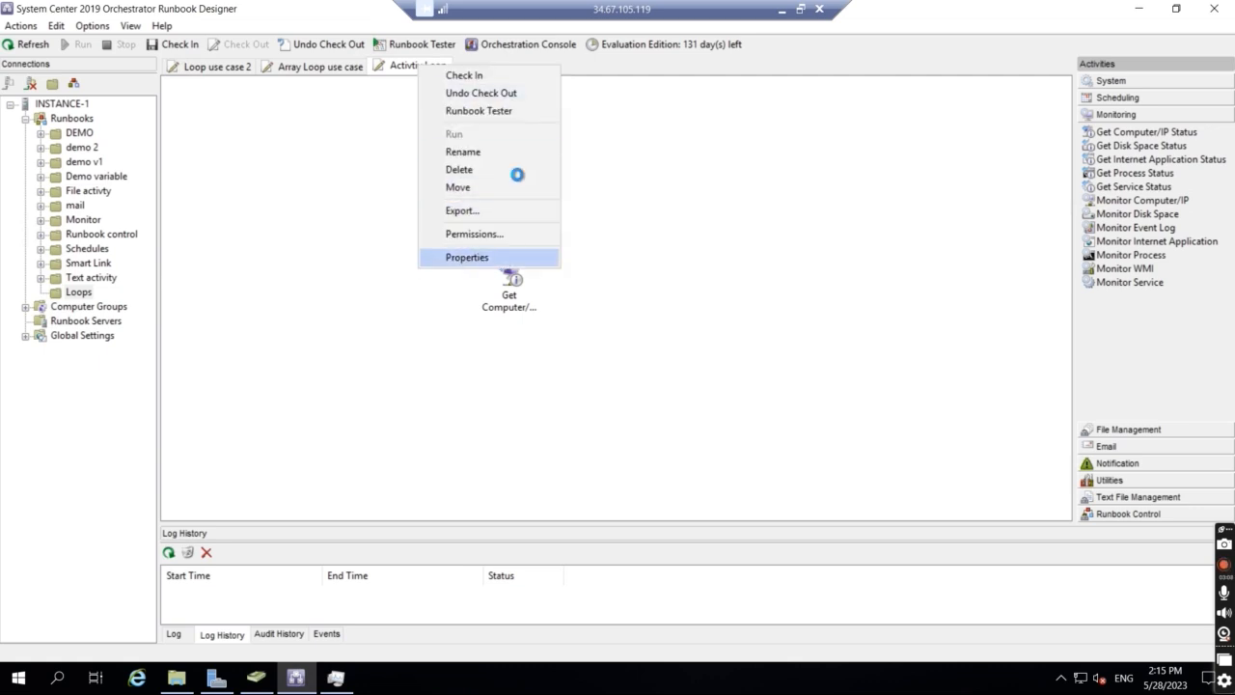
pyautogui.click(469, 257)
pyautogui.click(417, 326)
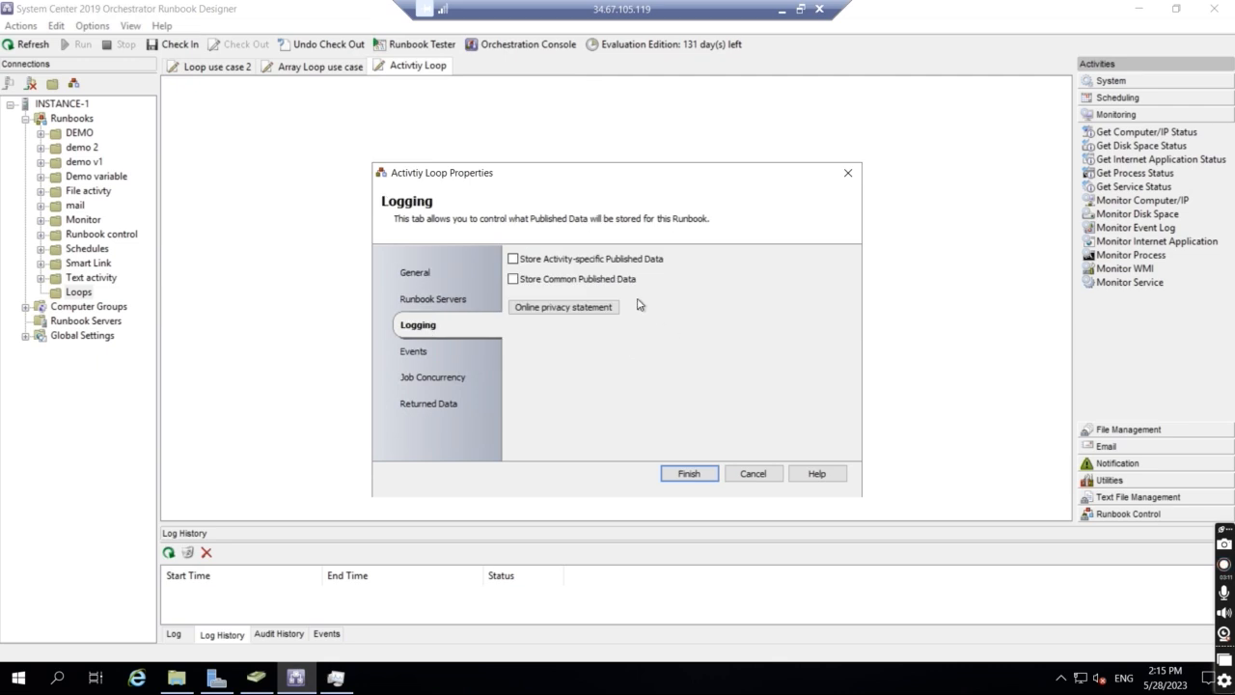
pyautogui.click(512, 258)
pyautogui.click(512, 279)
pyautogui.click(687, 474)
# Enable looping on the Get Computer/IP Status activity with a delay of 2 between attempts, keeping the default exit condition.
pyautogui.click(510, 276)
pyautogui.click(511, 277)
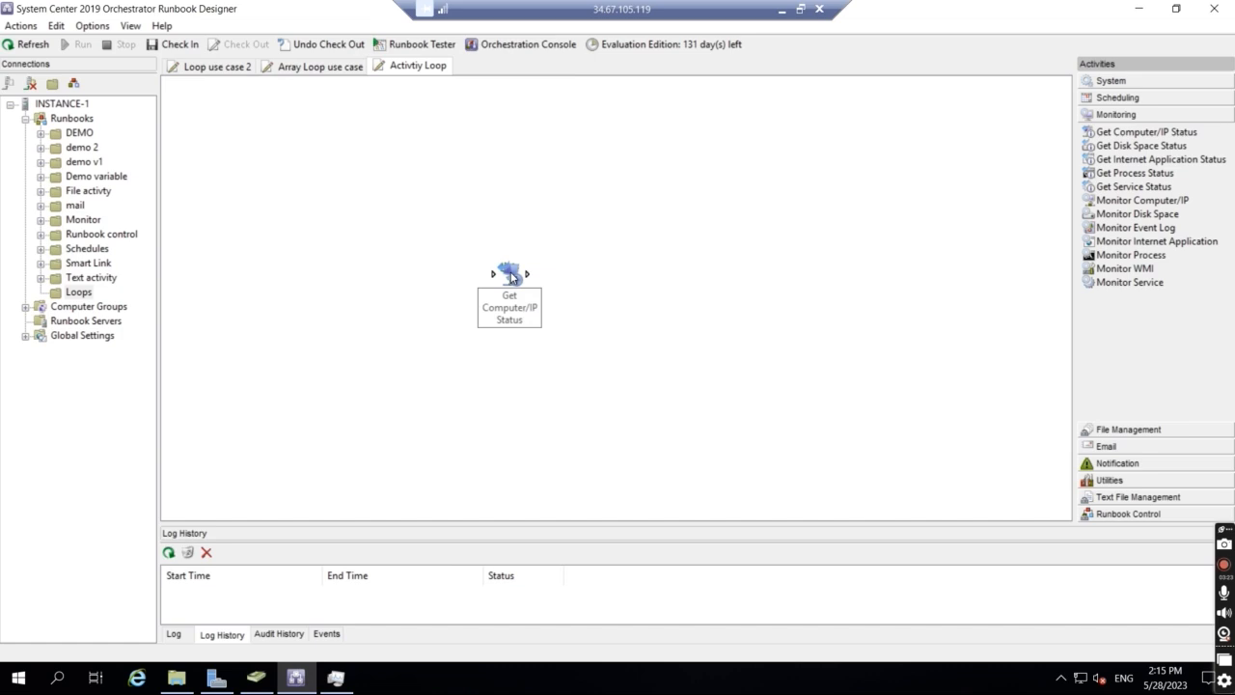
pyautogui.click(512, 277)
pyautogui.rightClick(512, 276)
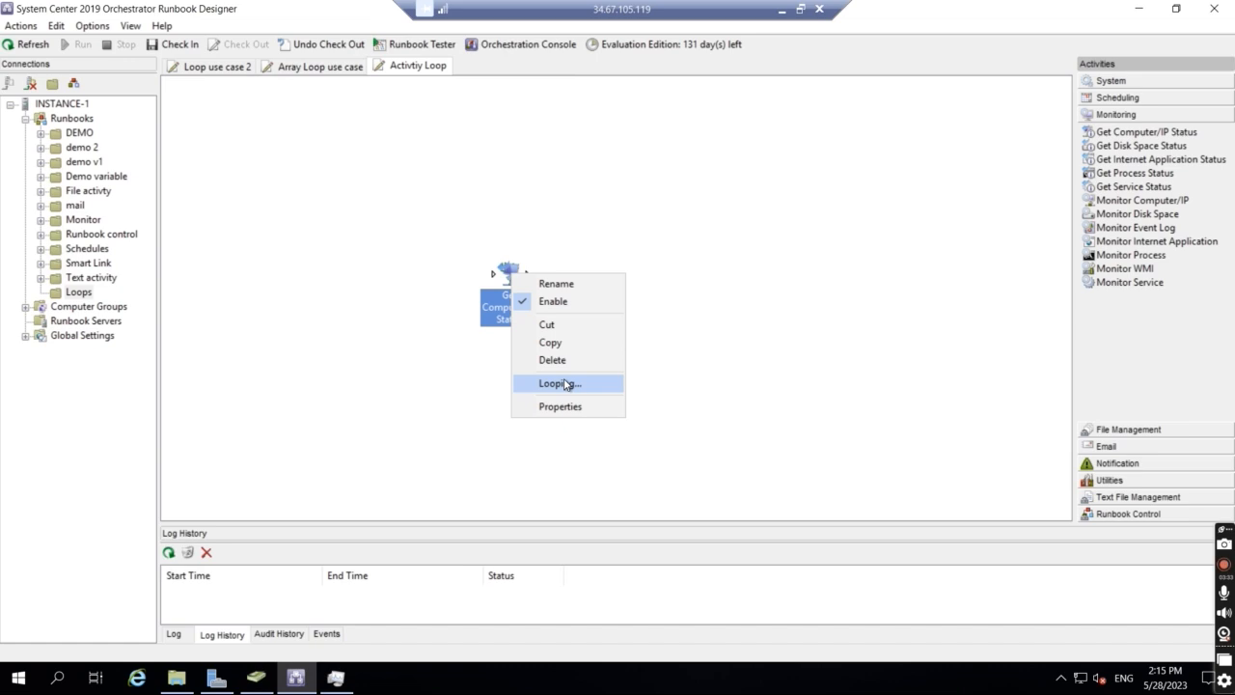
pyautogui.click(565, 384)
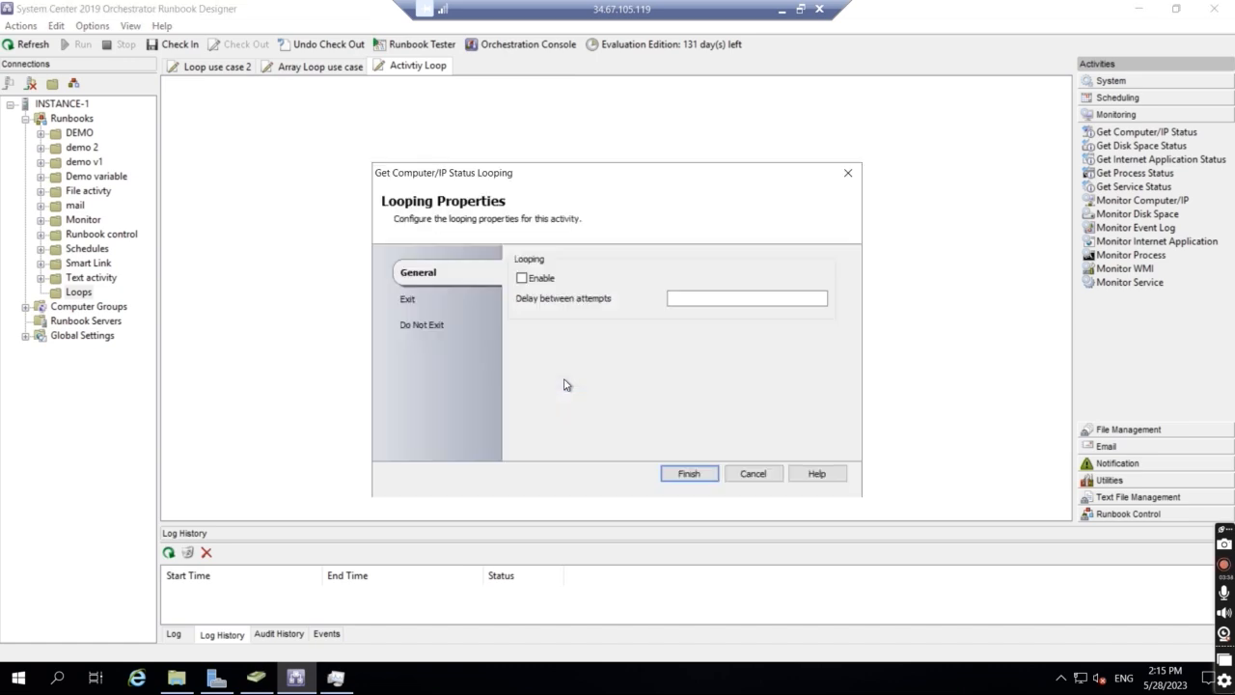
pyautogui.click(522, 278)
pyautogui.click(731, 298)
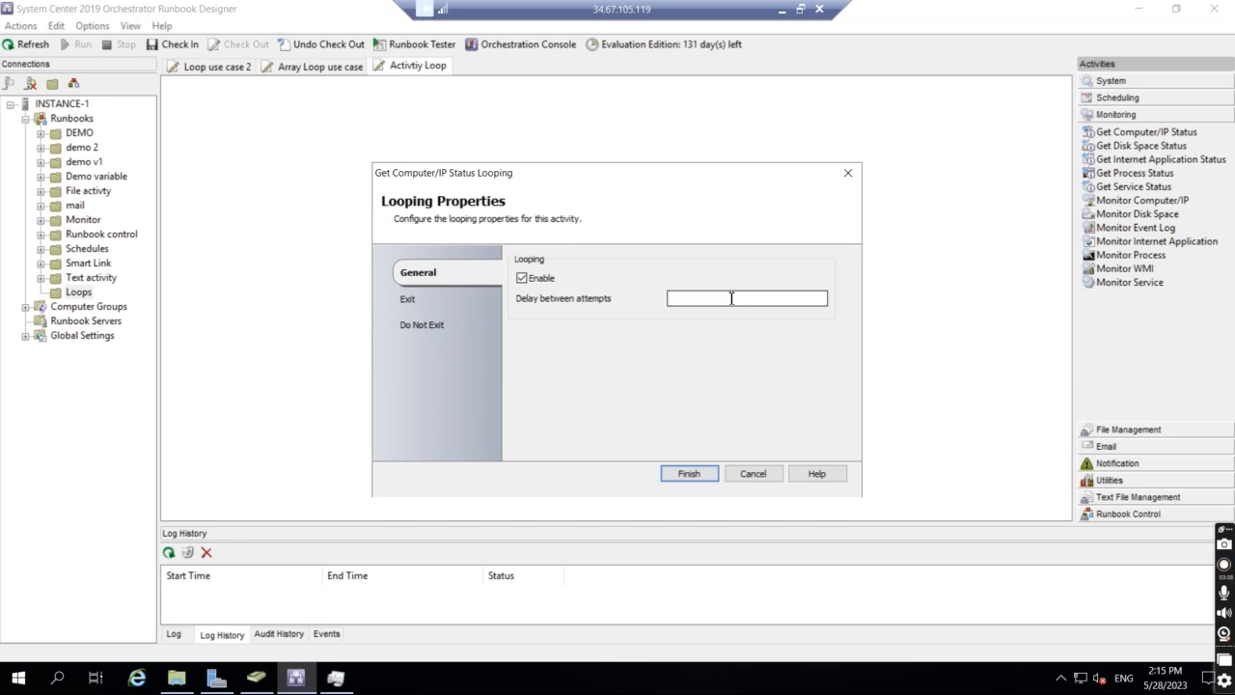
pyautogui.click(731, 299)
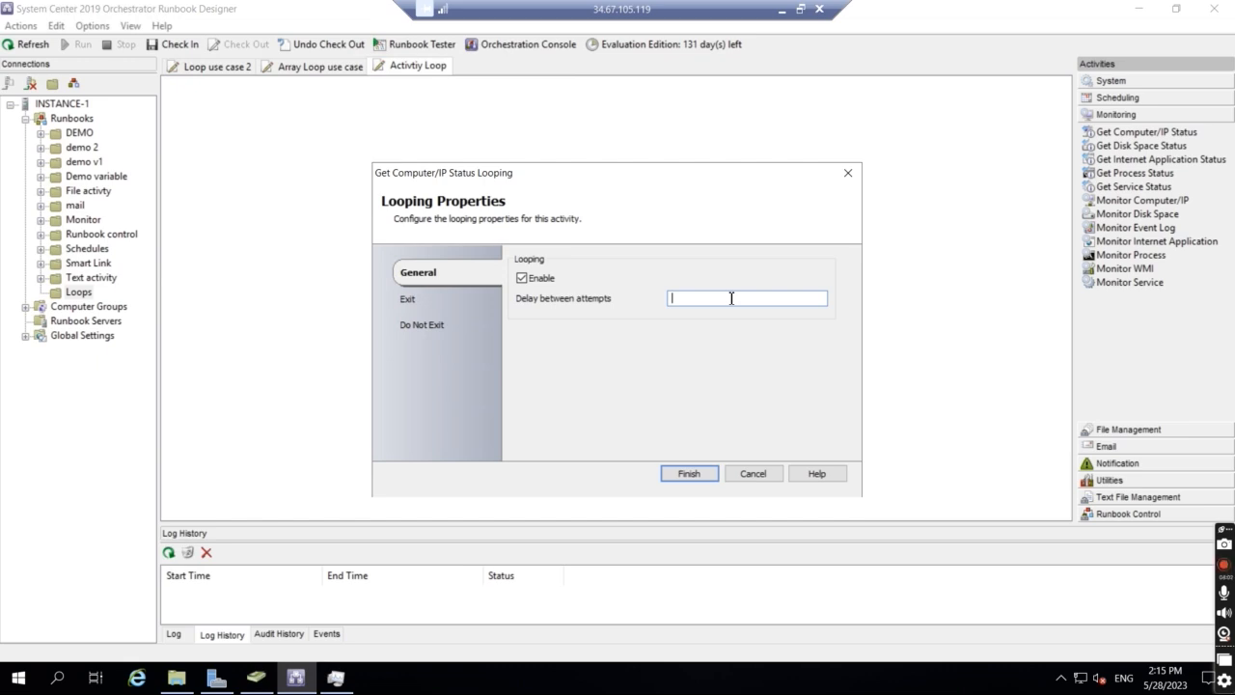
pyautogui.write('2')
pyautogui.click(409, 302)
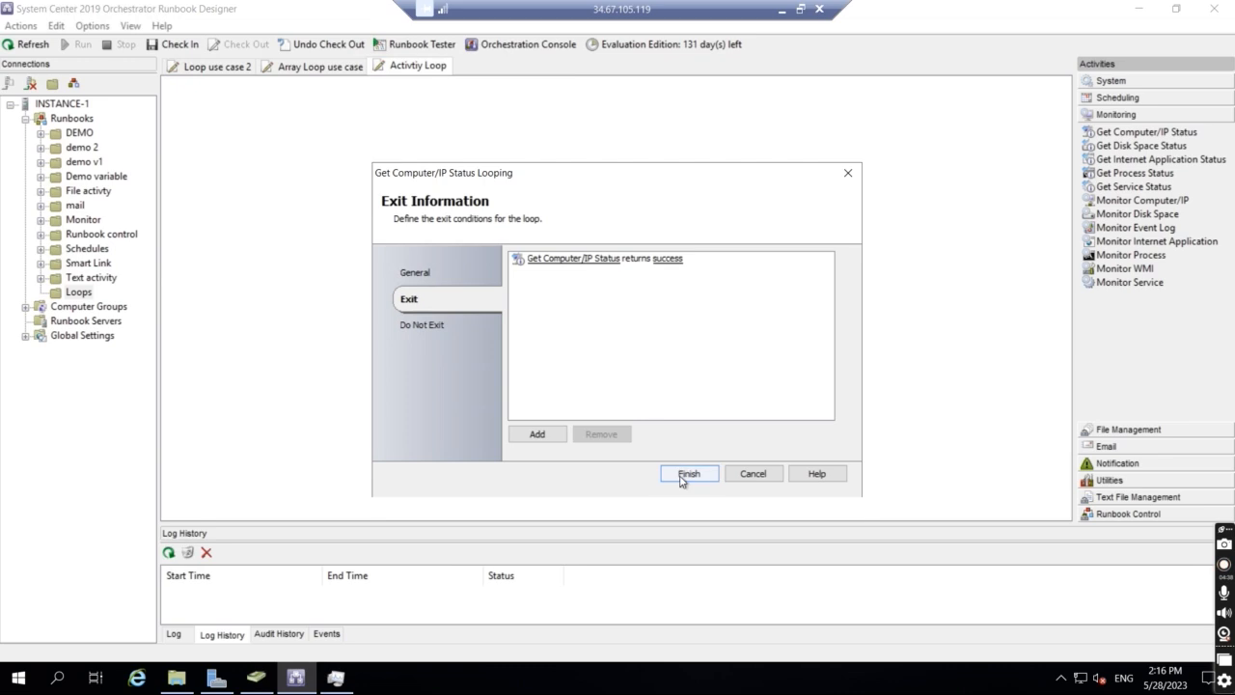
pyautogui.click(687, 475)
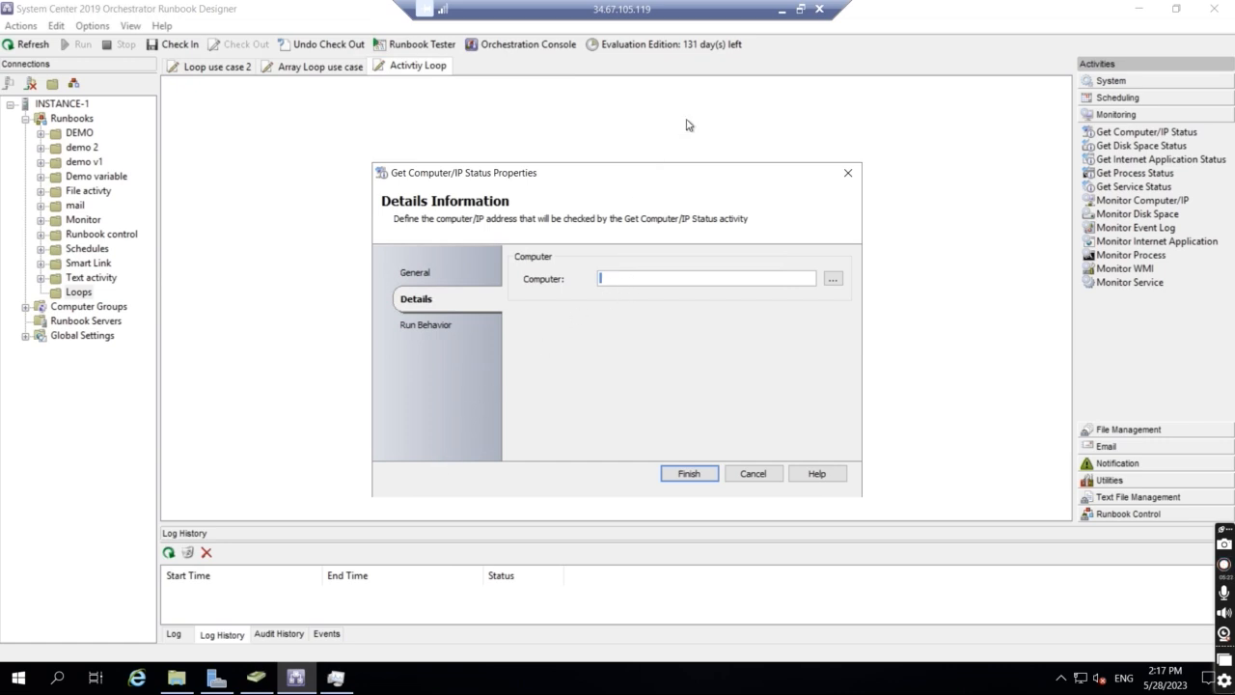
# Switch to the Google Cloud VM instances page and copy the internal IP address of win-intance2.
pyautogui.click(782, 10)
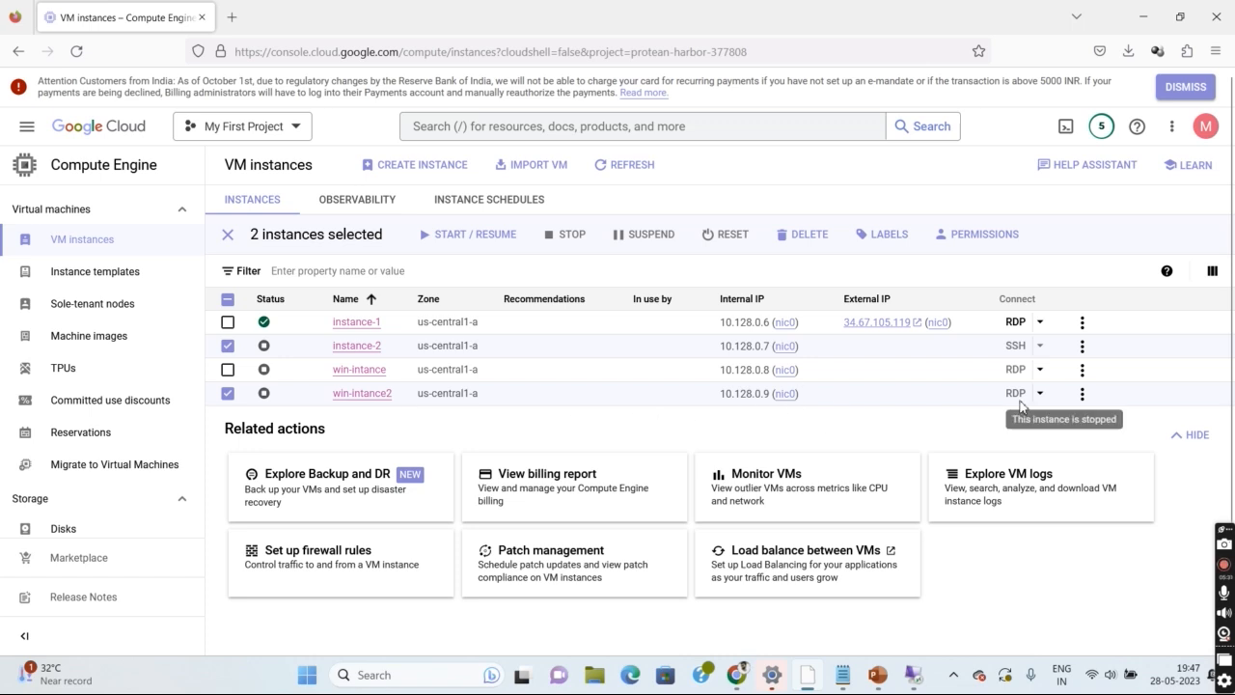
pyautogui.click(1082, 395)
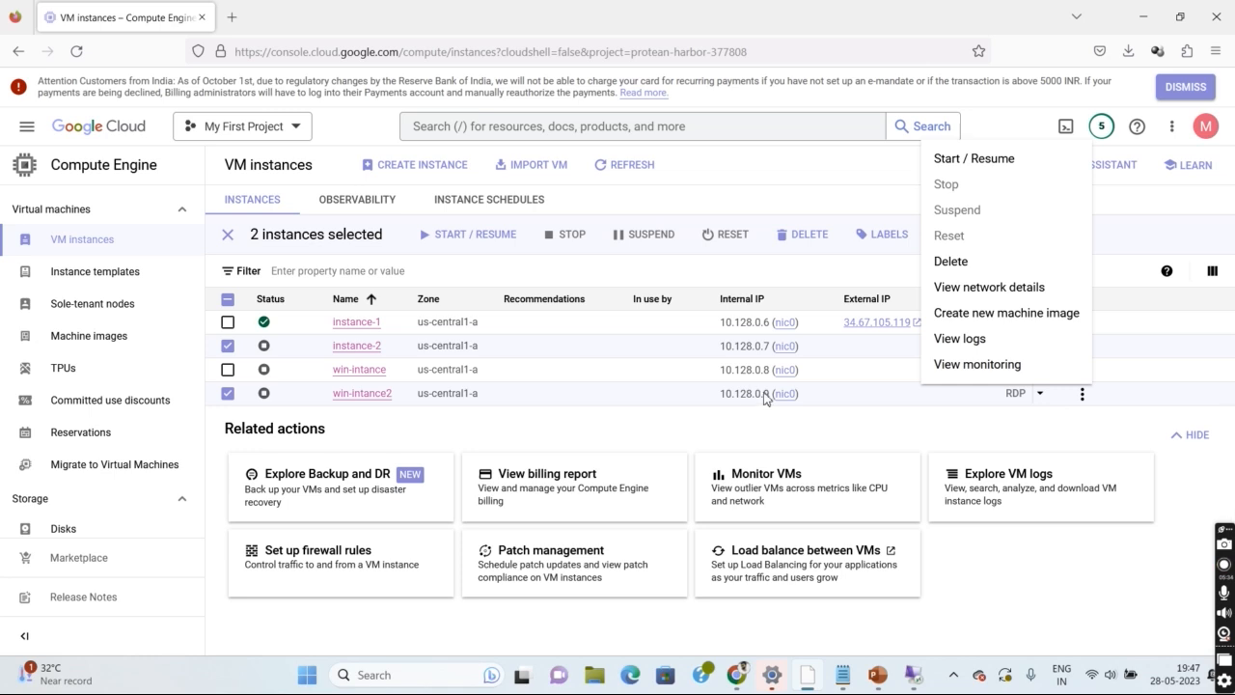
pyautogui.click(819, 397)
pyautogui.click(808, 395)
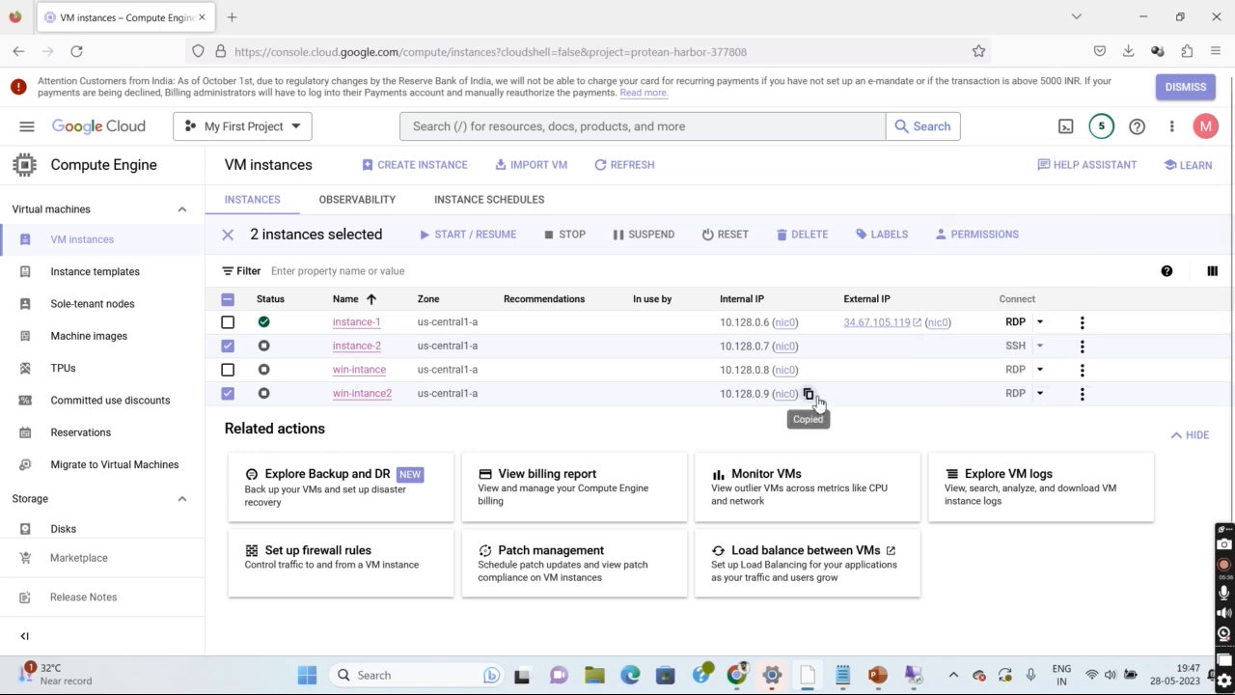
# Return to the remote Runbook Designer and set the activity's computer to 10.128.0.9.
pyautogui.click(911, 675)
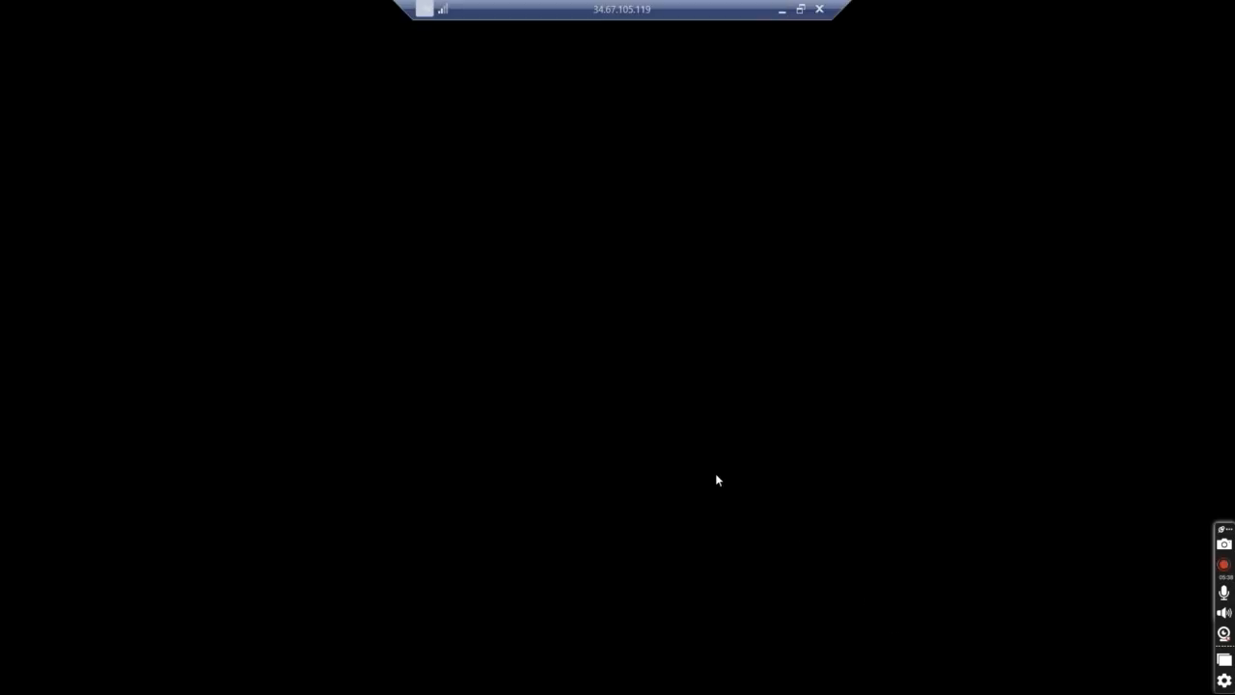
pyautogui.hotkey('ctrl', 'v')
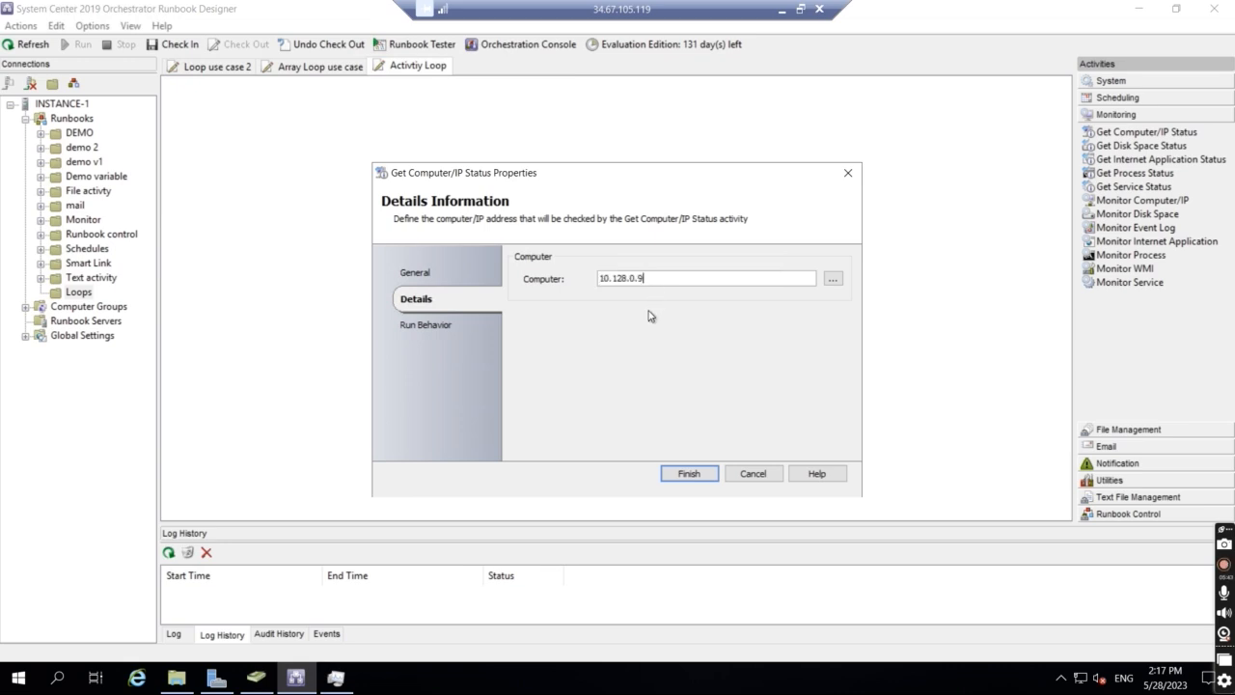
pyautogui.click(688, 473)
# Check in the Activtiy Loop runbook, run it, and expand the started run's log entry.
pyautogui.click(512, 272)
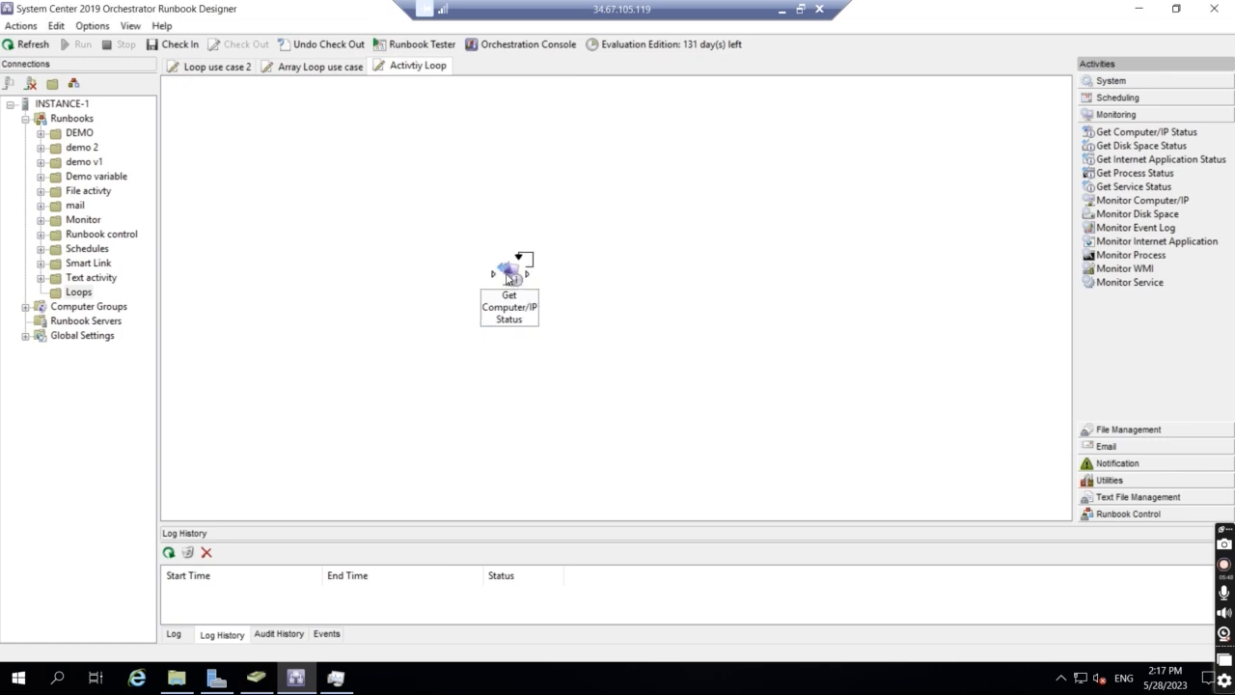
pyautogui.click(508, 279)
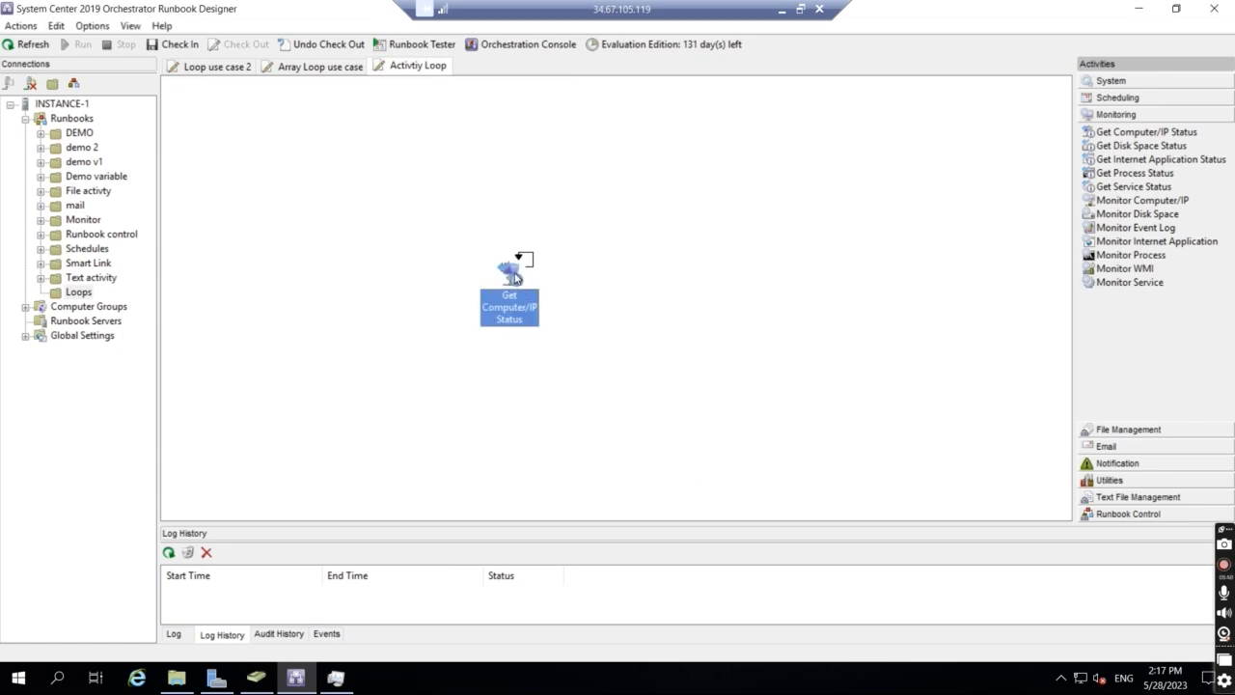
pyautogui.click(182, 44)
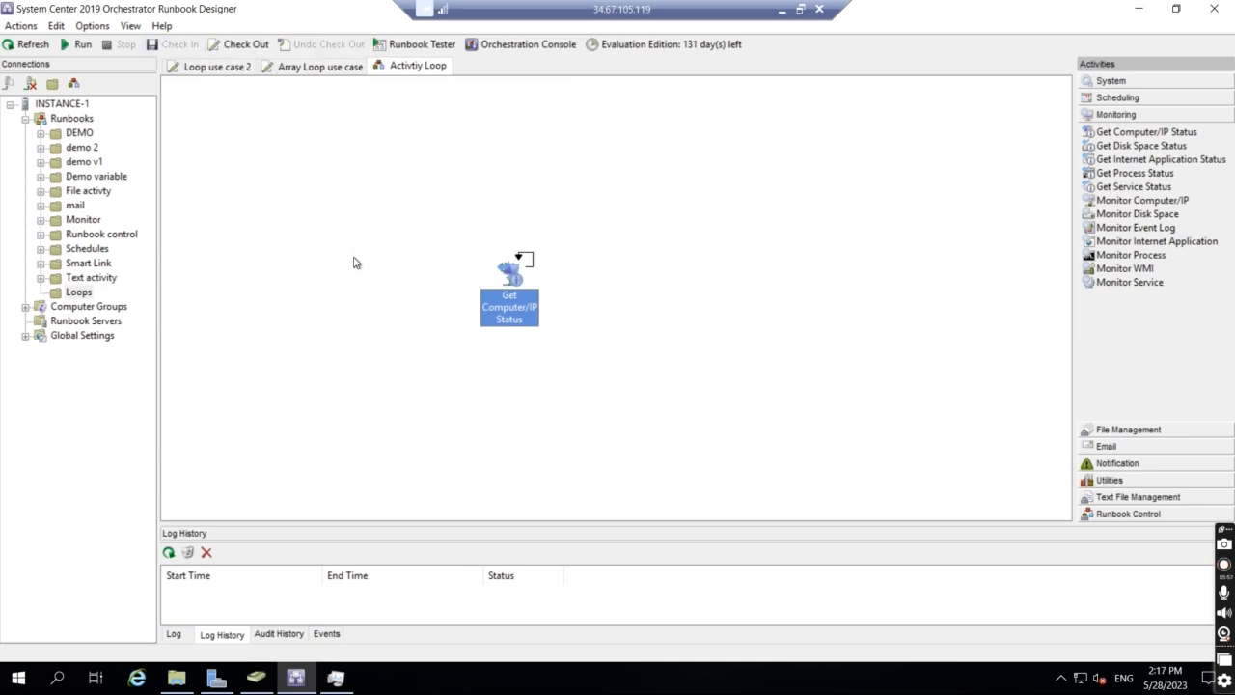
pyautogui.click(83, 44)
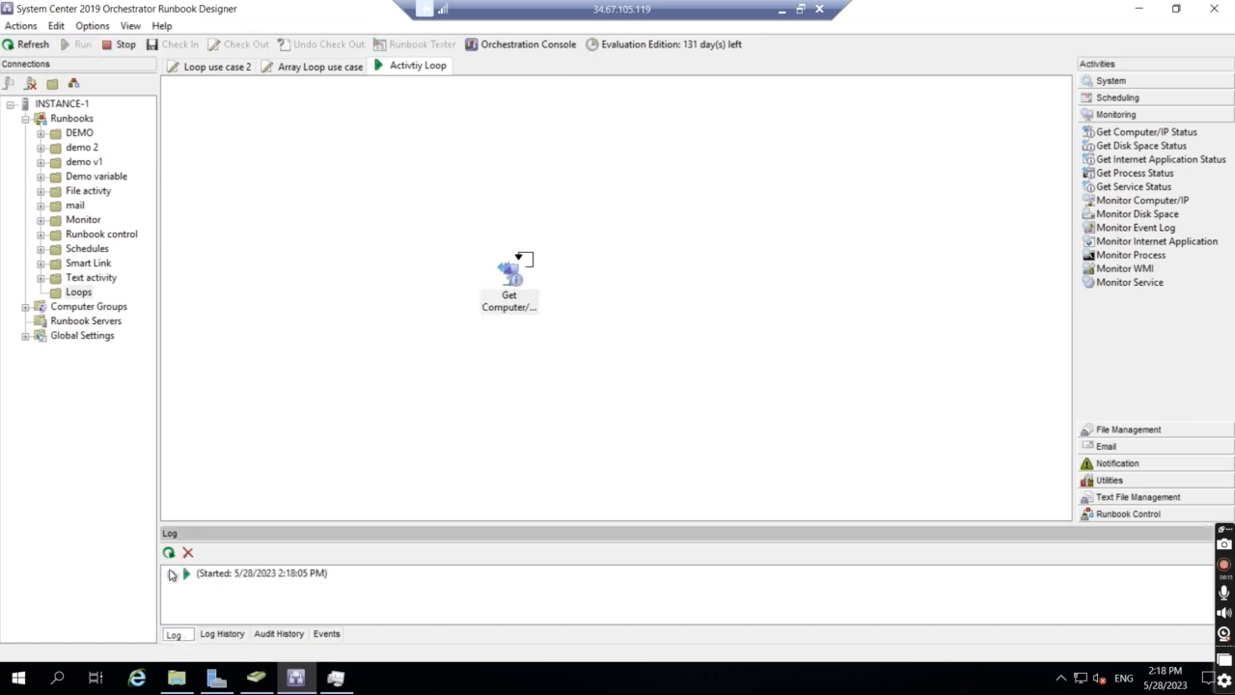
pyautogui.click(170, 574)
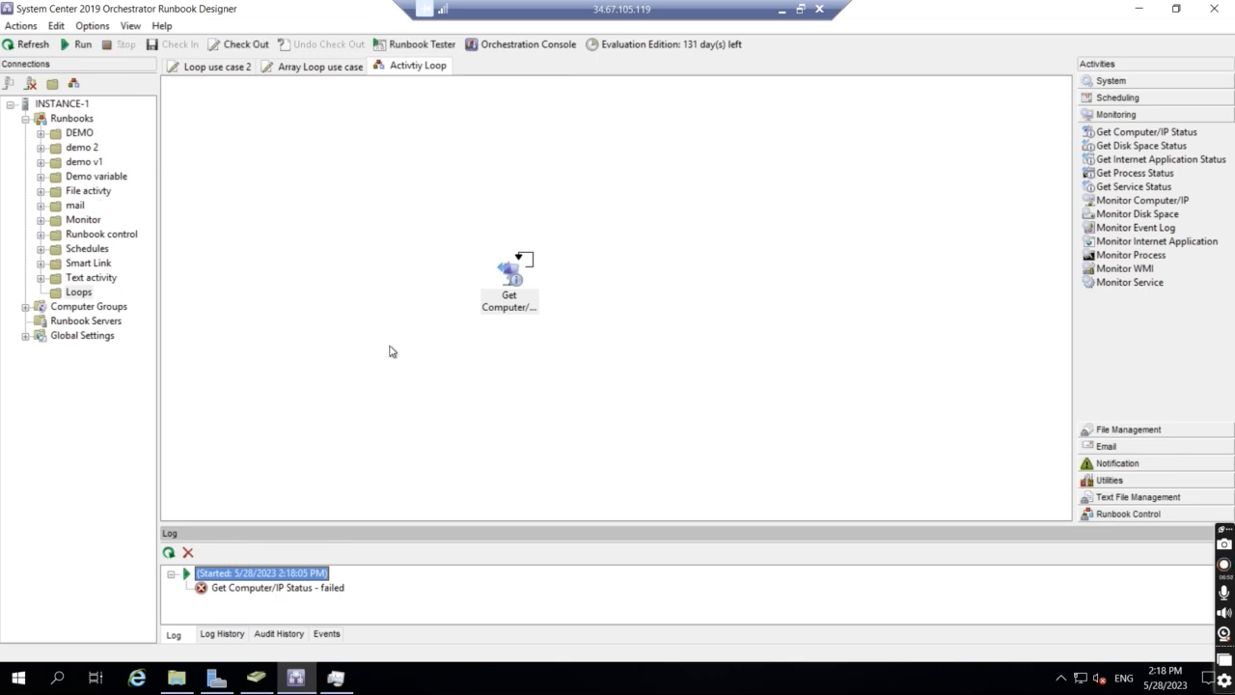
# Add a second loop exit condition to Get Computer/IP Status based on the common published data item Loop: Total duration.
pyautogui.rightClick(509, 274)
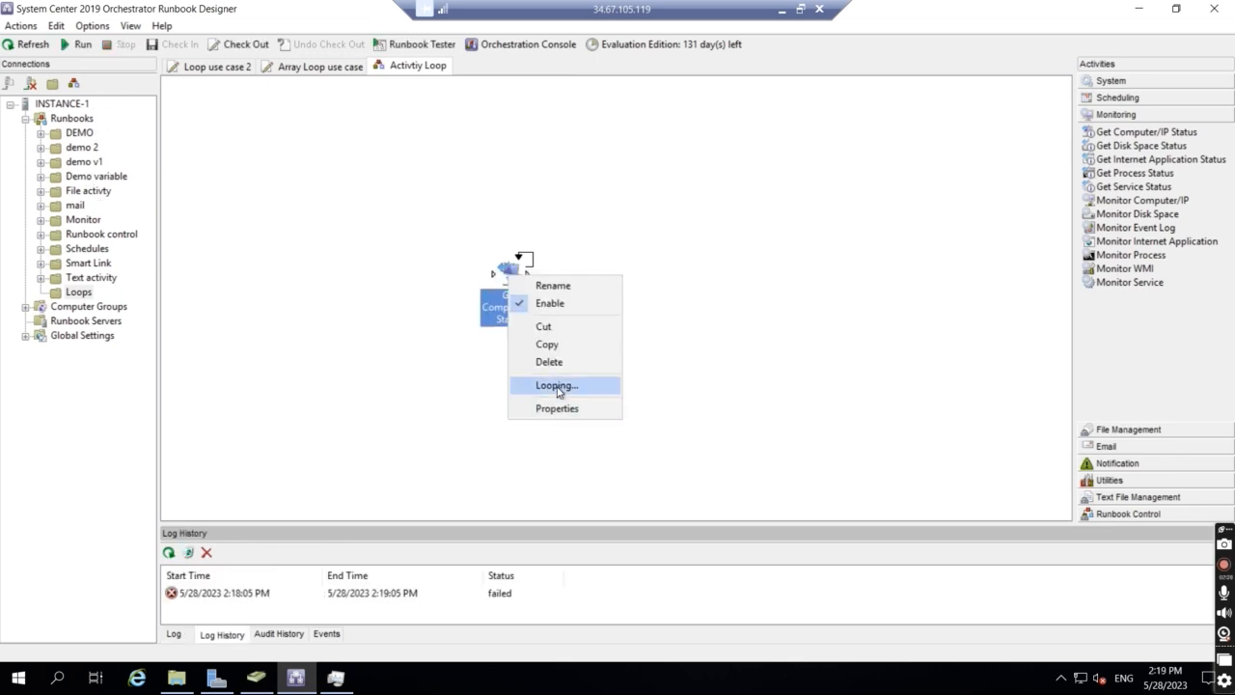
pyautogui.click(556, 386)
pyautogui.click(409, 301)
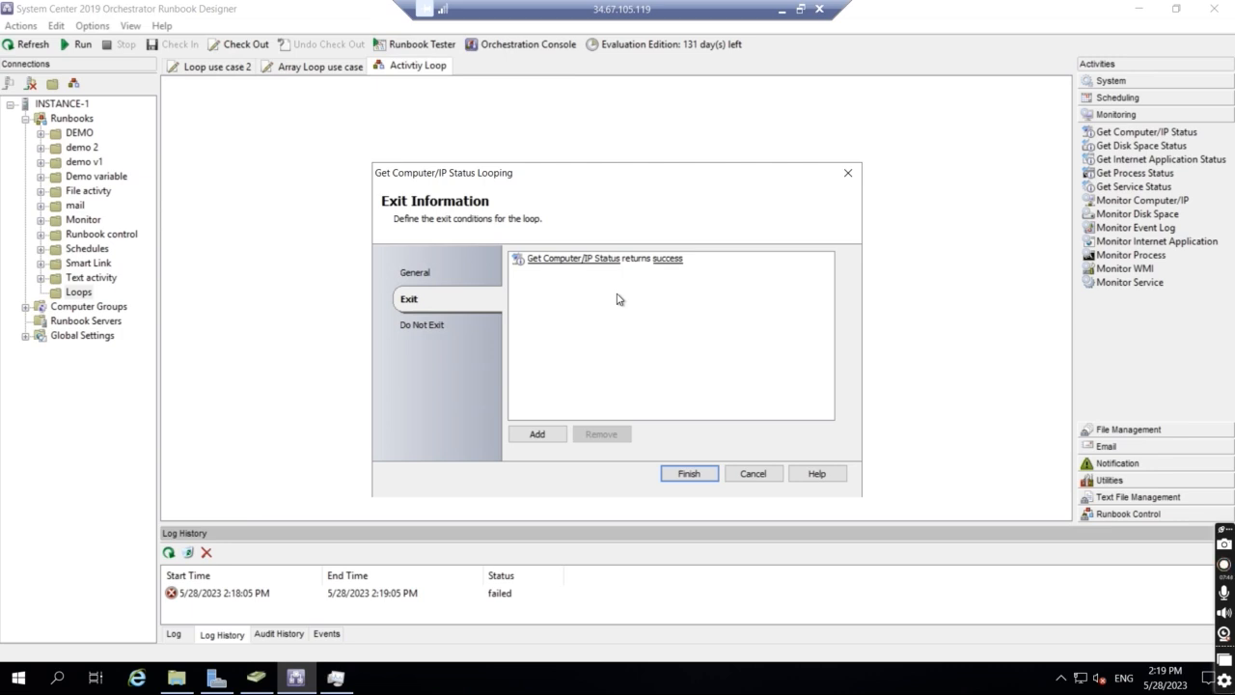
pyautogui.click(538, 435)
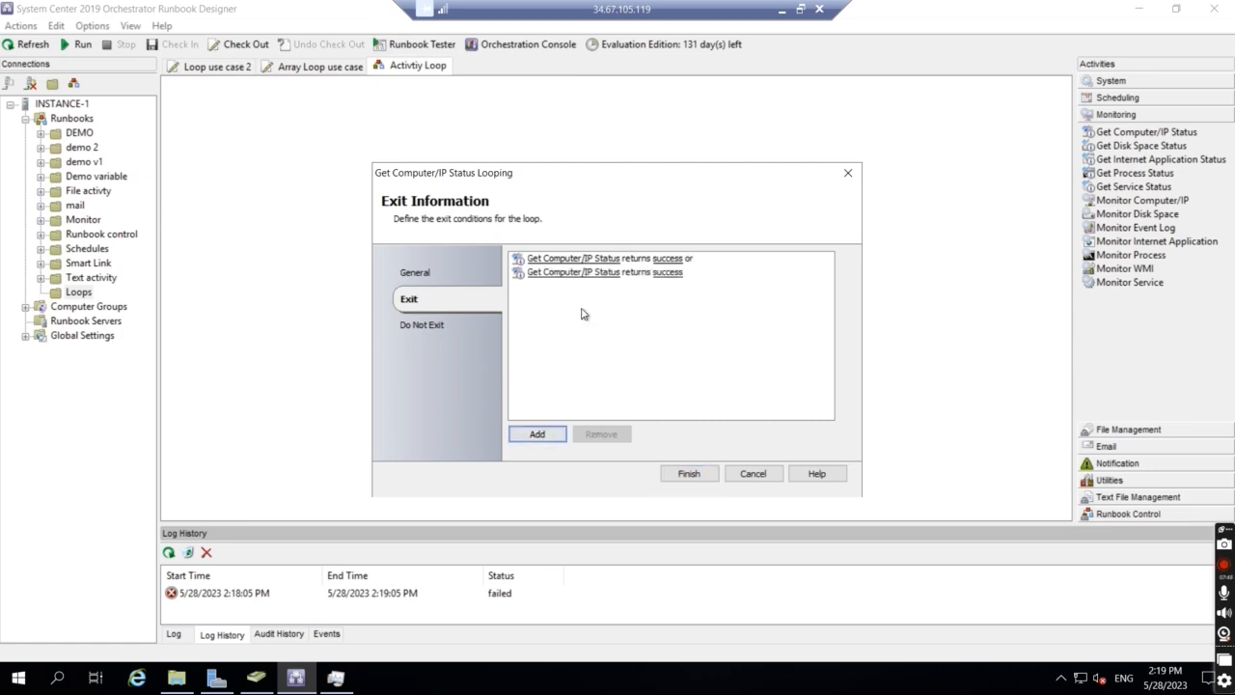
pyautogui.click(580, 273)
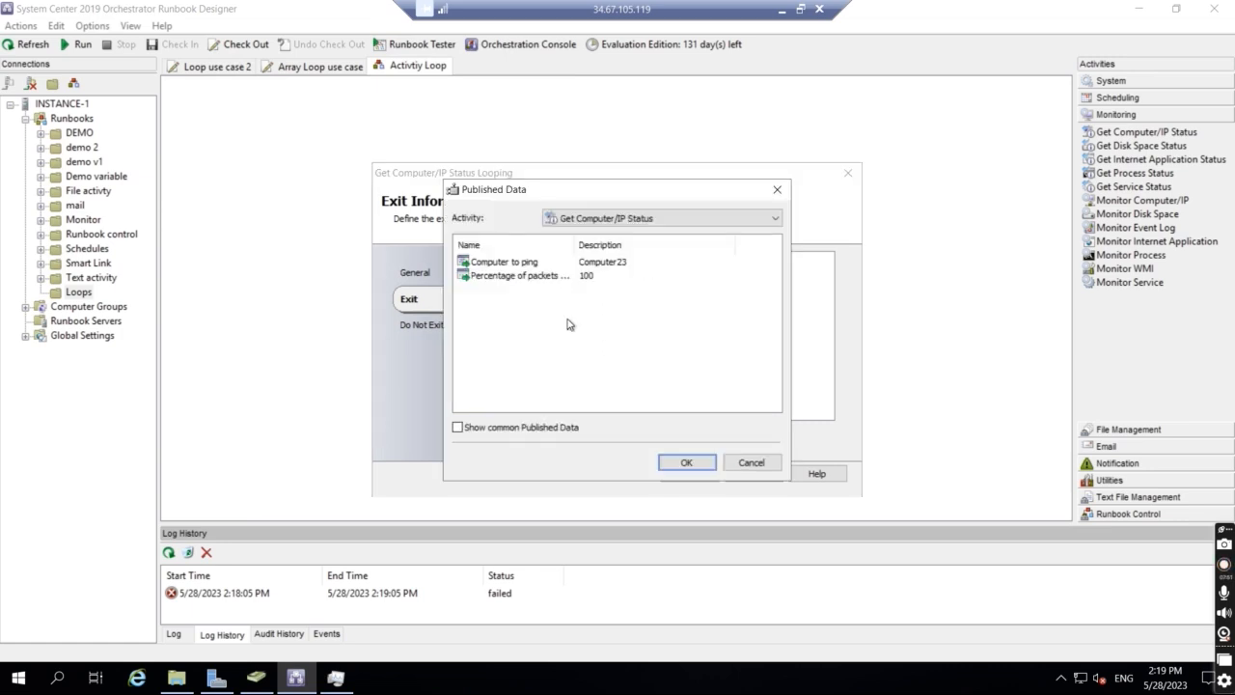
pyautogui.click(459, 427)
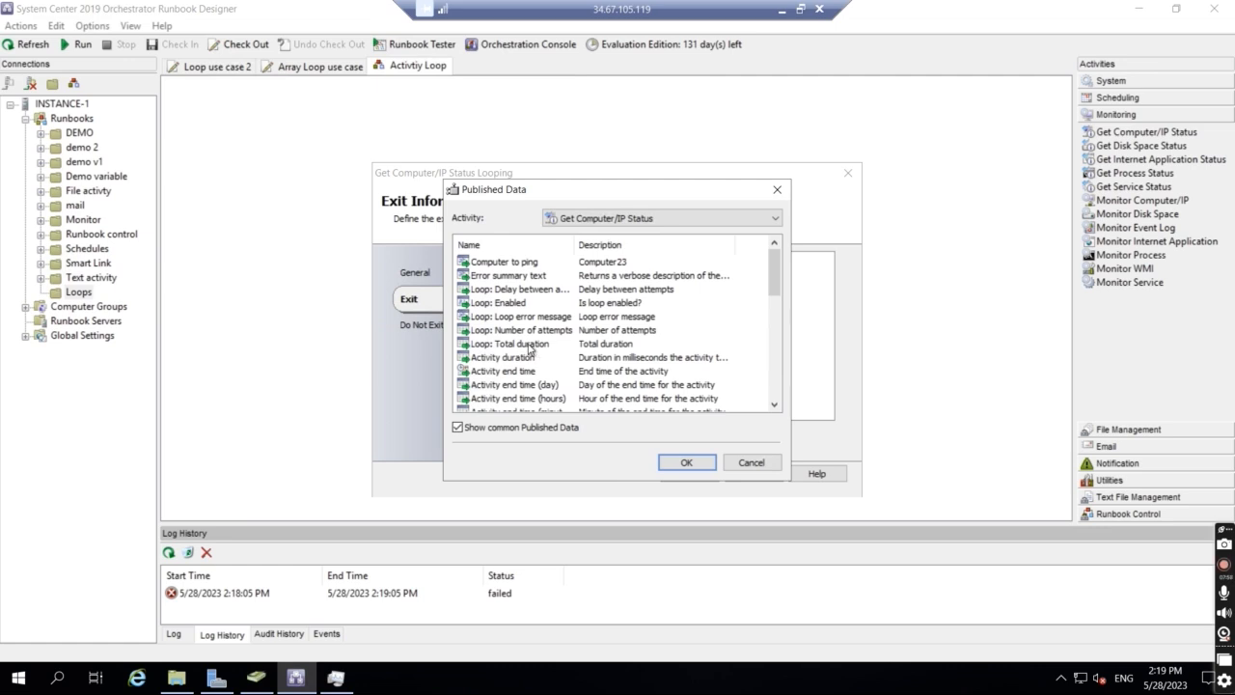
pyautogui.doubleClick(529, 349)
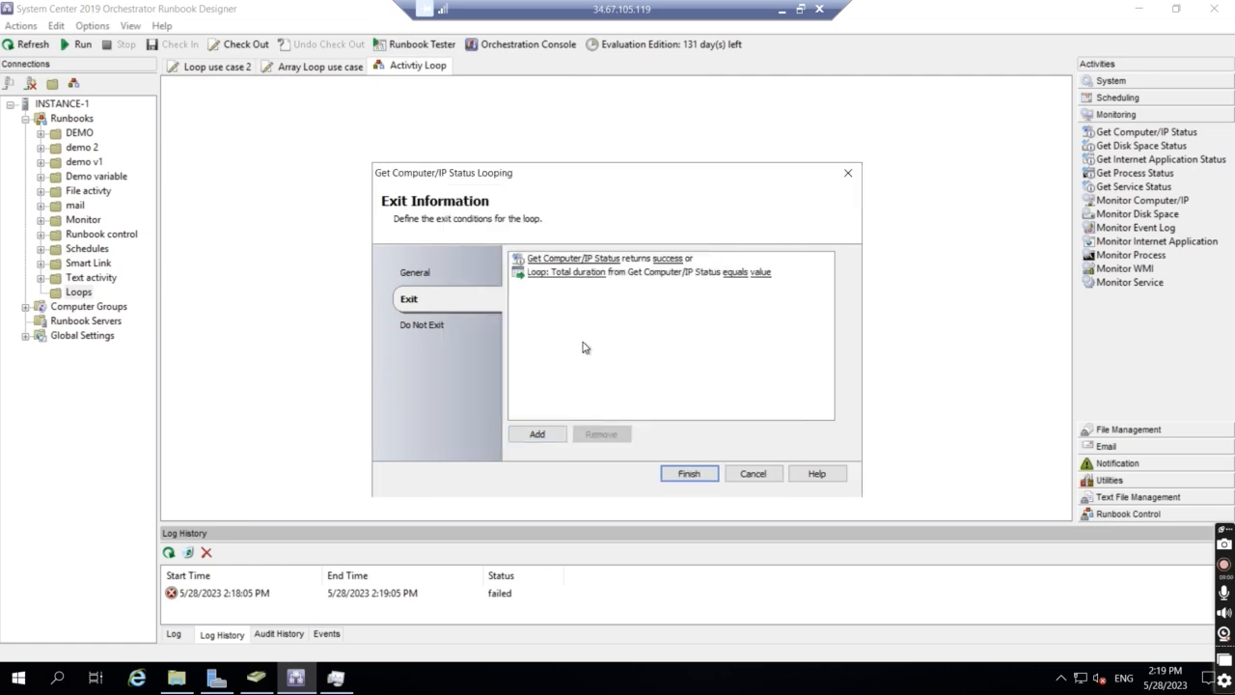
# Set the Loop: Total duration exit condition to is greater than 10 and save the looping properties.
pyautogui.click(735, 273)
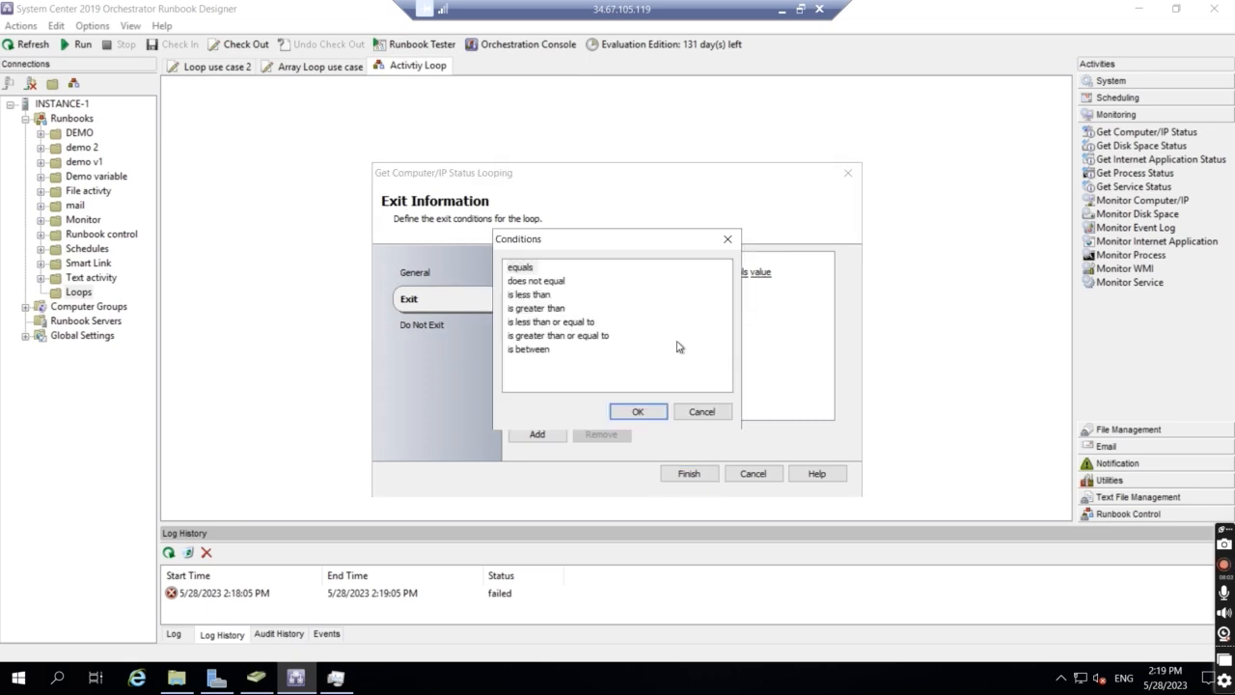
pyautogui.click(531, 310)
pyautogui.click(638, 412)
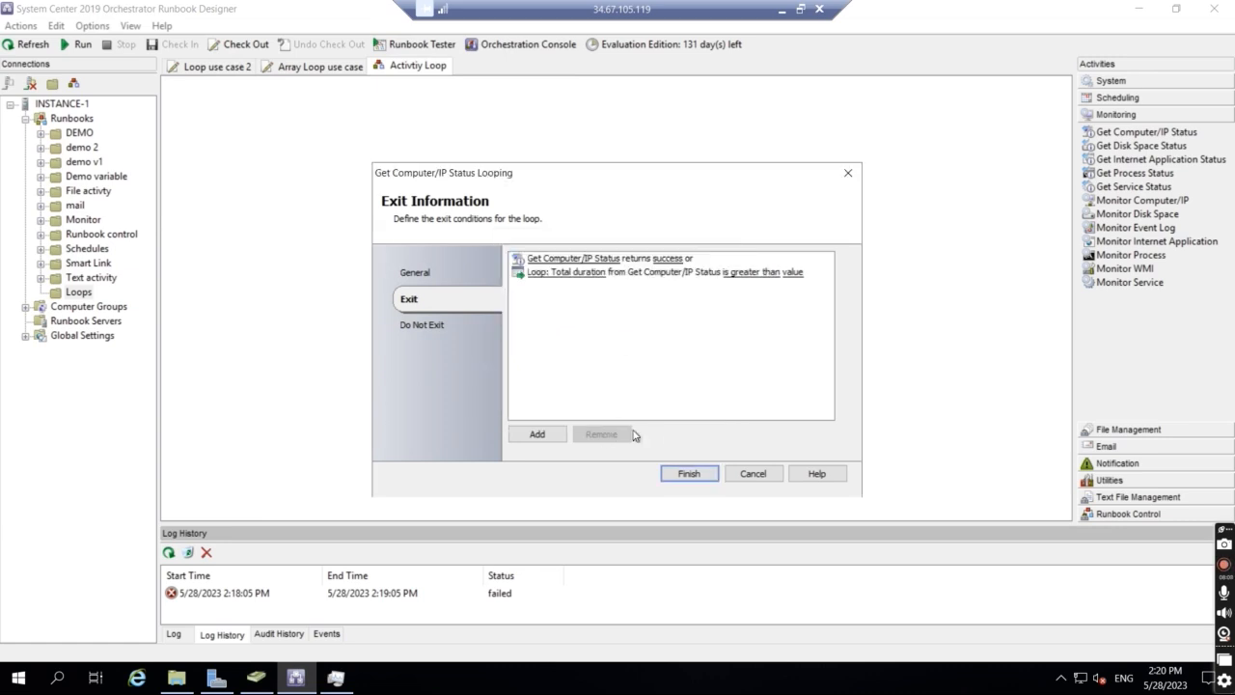
pyautogui.click(795, 273)
pyautogui.write('10')
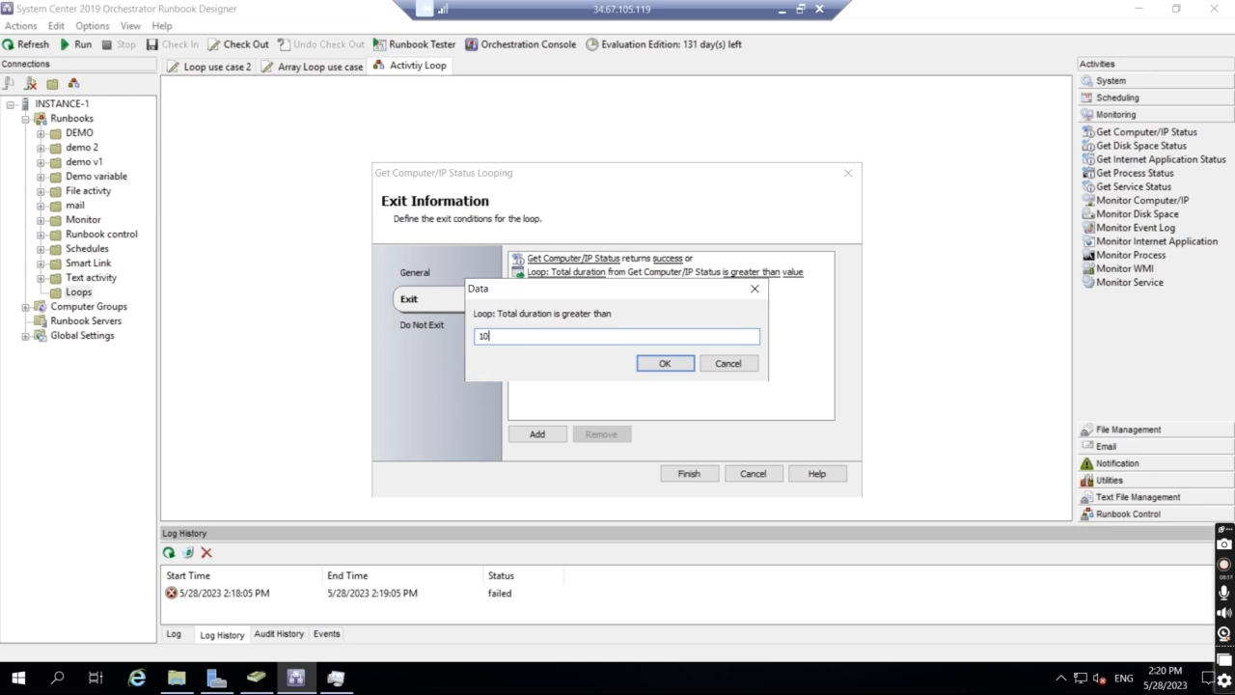
pyautogui.click(654, 366)
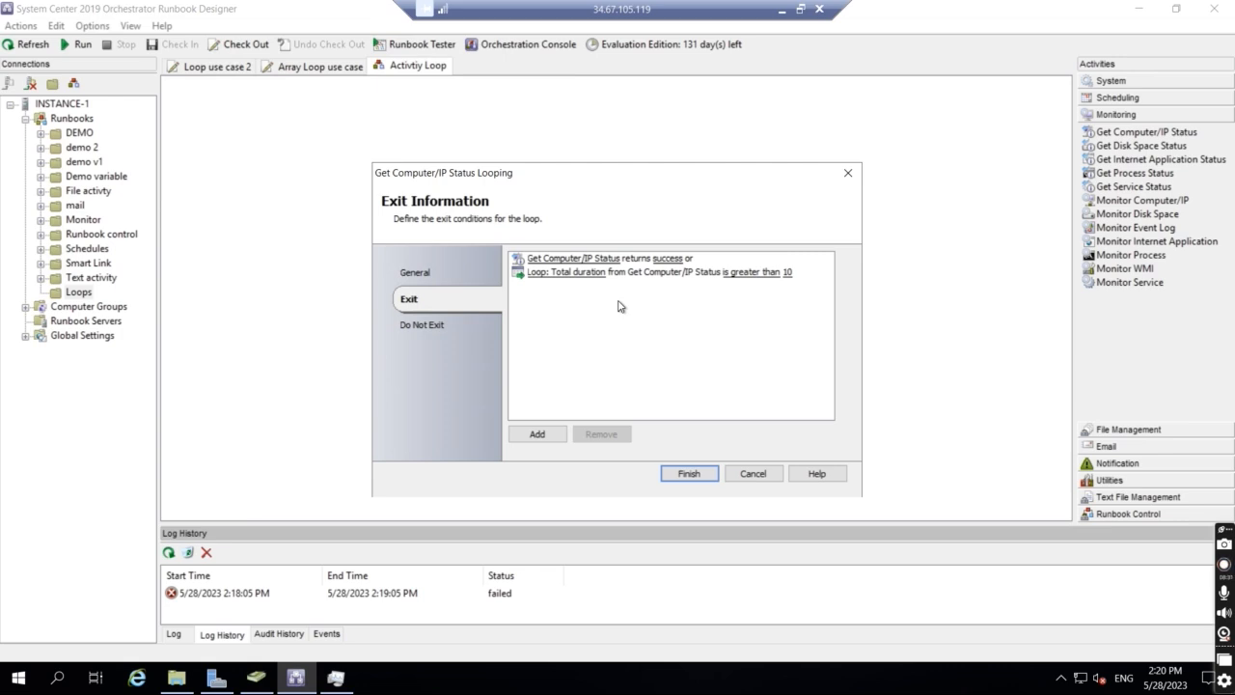
pyautogui.click(688, 473)
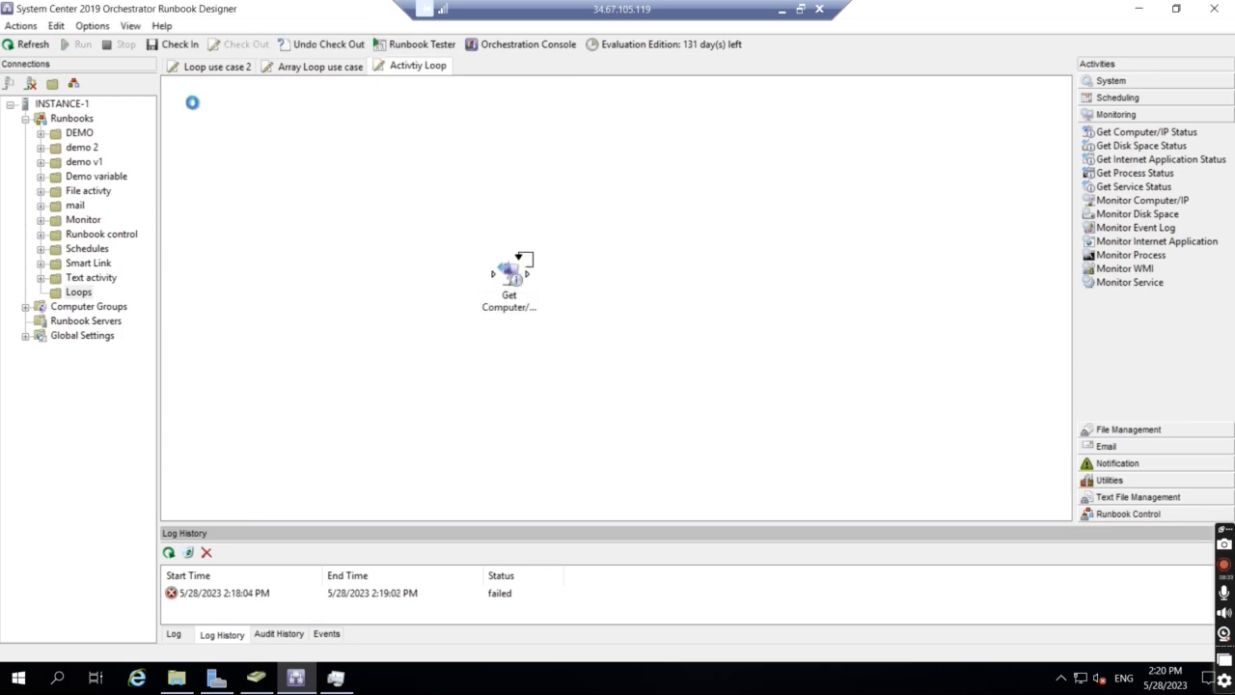
# Check in the runbook with the new exit condition, run it again, and expand the new log entry.
pyautogui.click(173, 44)
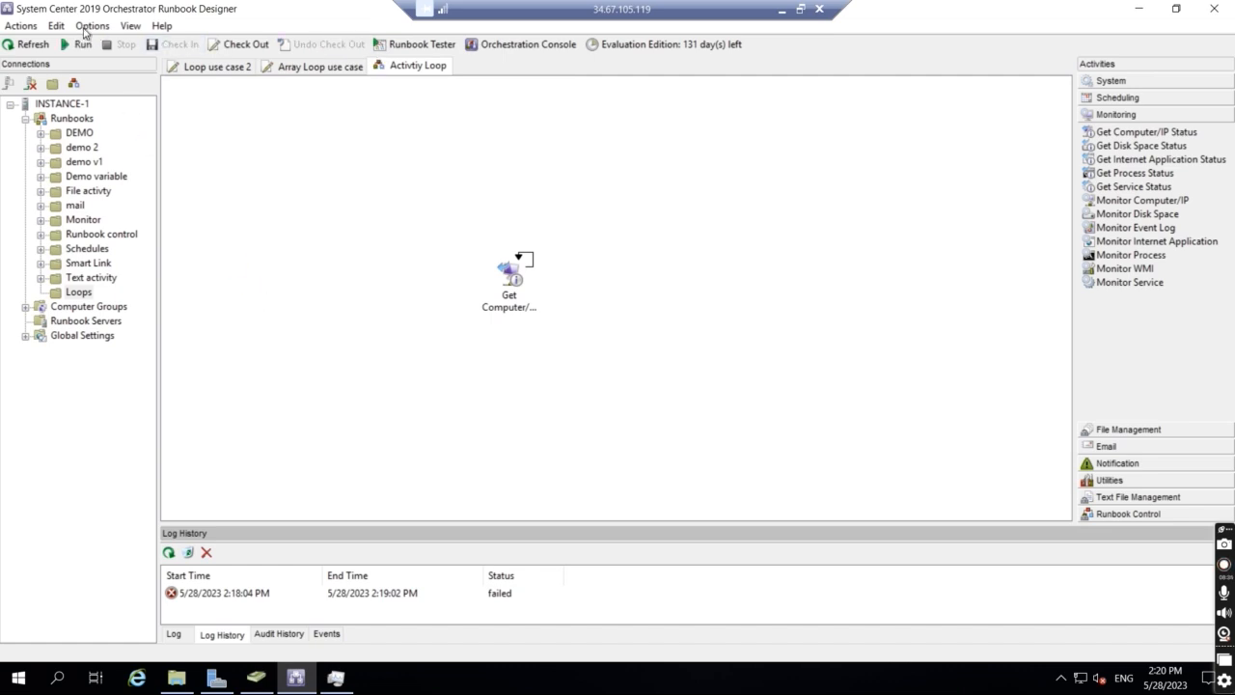
pyautogui.click(75, 44)
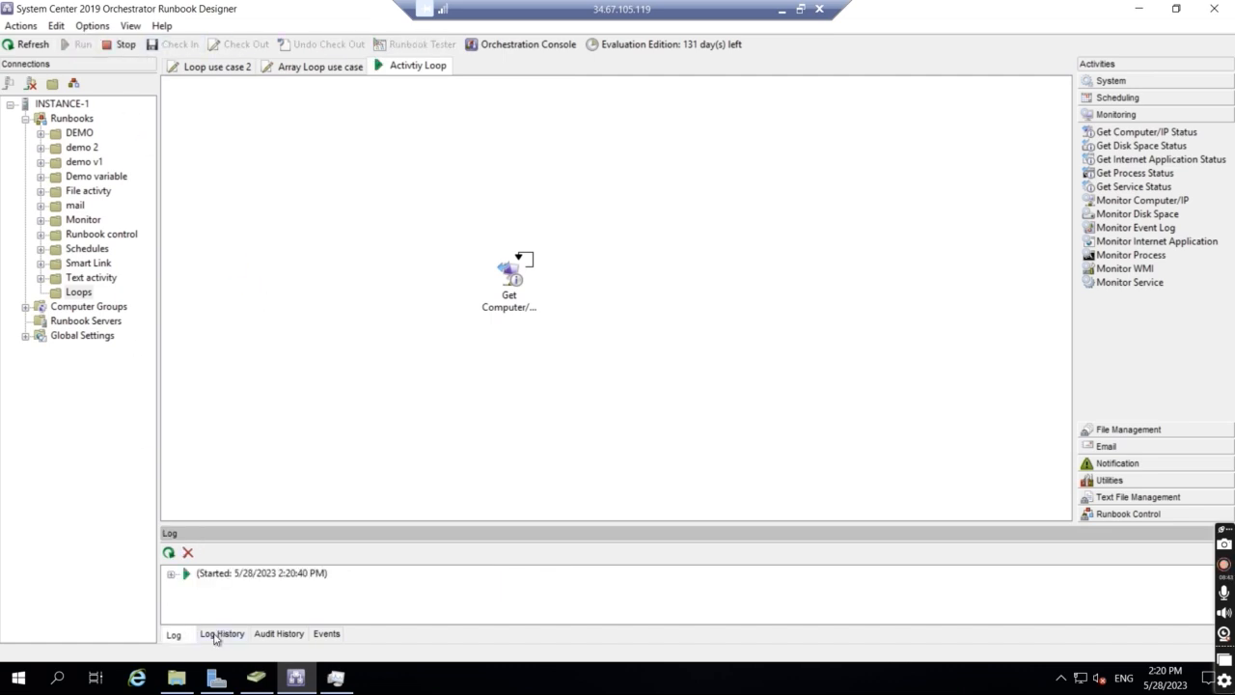
pyautogui.click(170, 573)
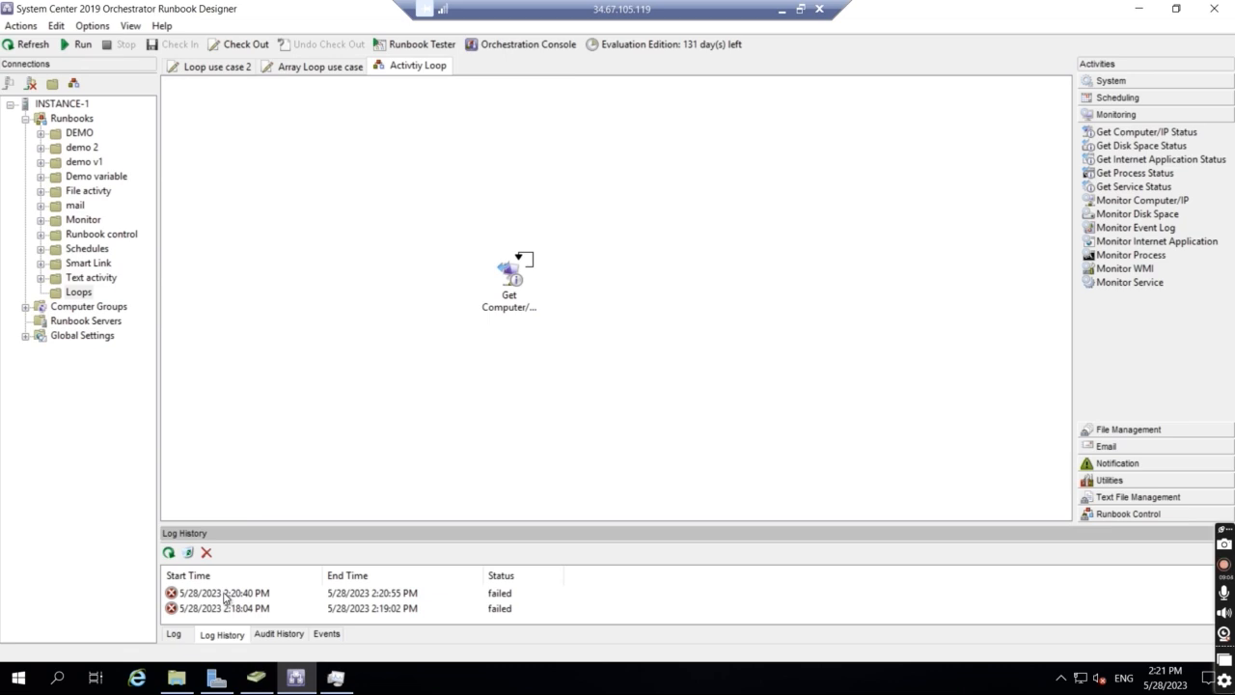
# Review the activity details of the latest Activtiy Loop run and the properties of Get Computer/IP Status.
pyautogui.doubleClick(224, 594)
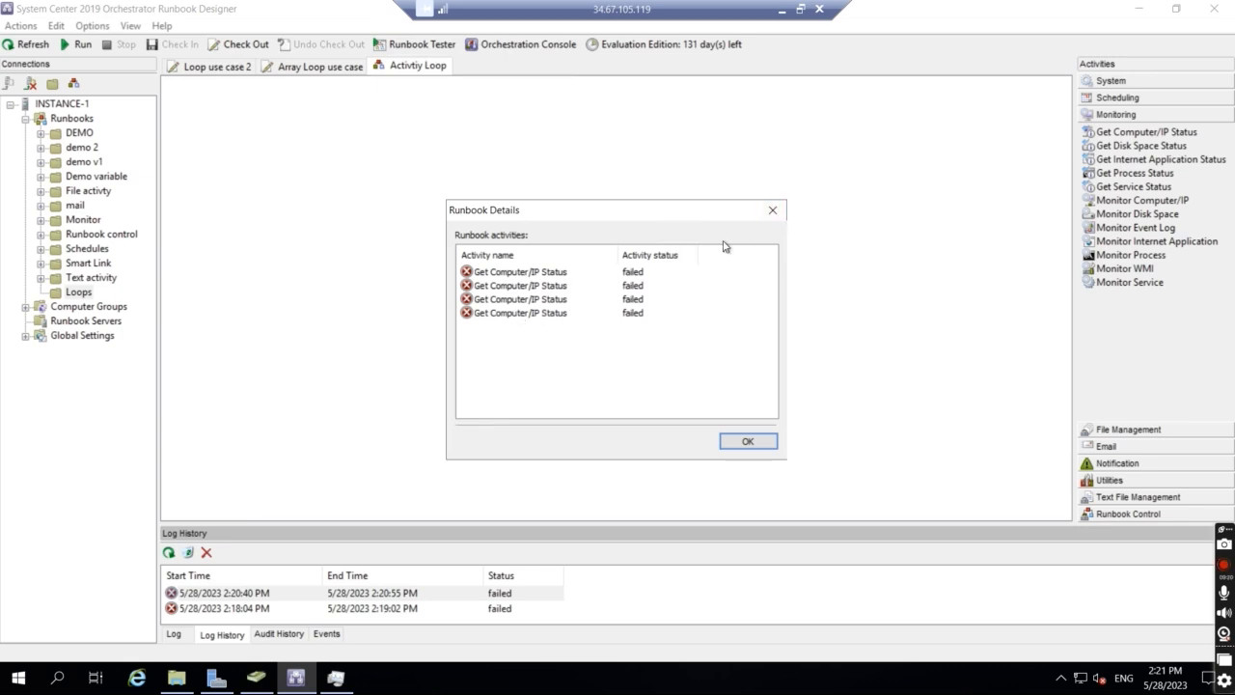
pyautogui.click(772, 209)
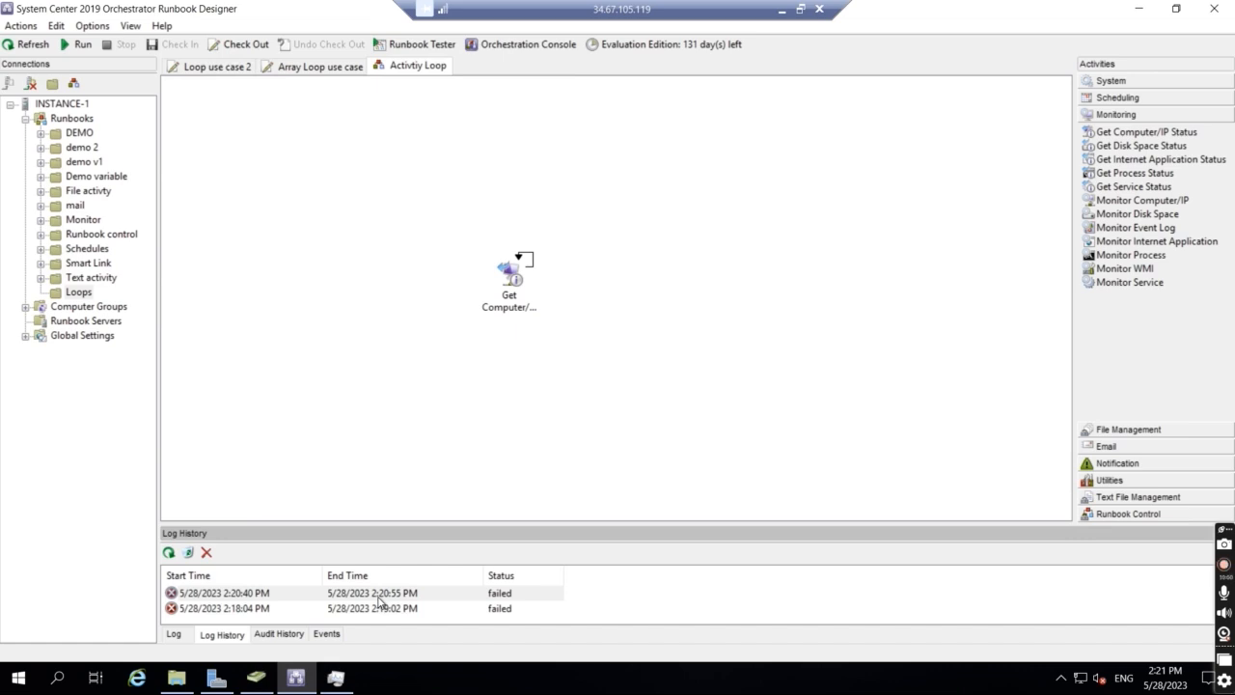
pyautogui.click(509, 279)
pyautogui.doubleClick(509, 279)
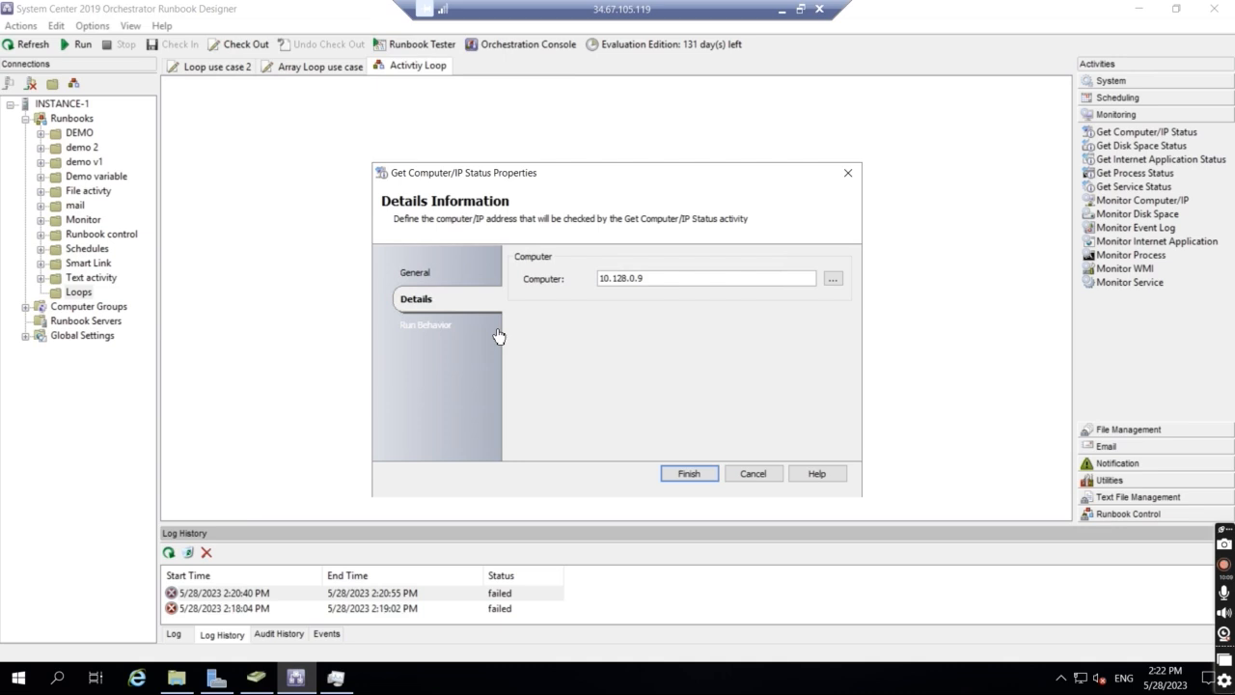
pyautogui.click(751, 474)
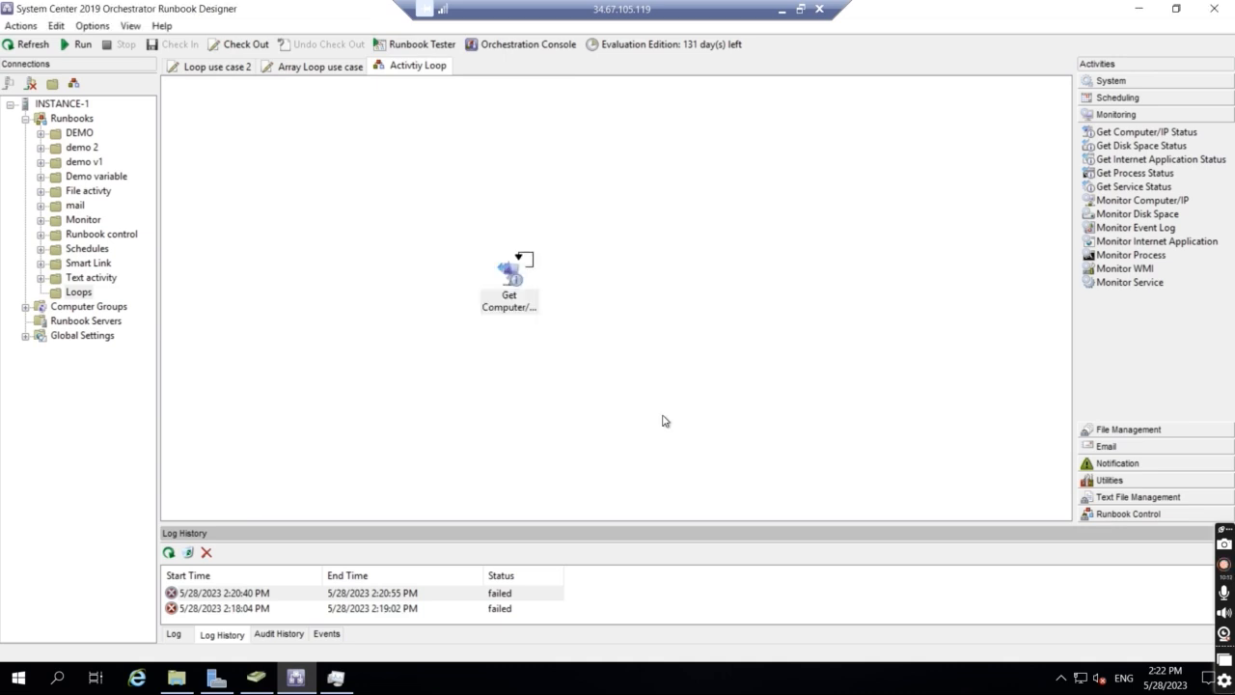
# Change the data item of Get Computer/IP Status's second loop exit condition to the common published data Loop: Number of attempts.
pyautogui.rightClick(512, 278)
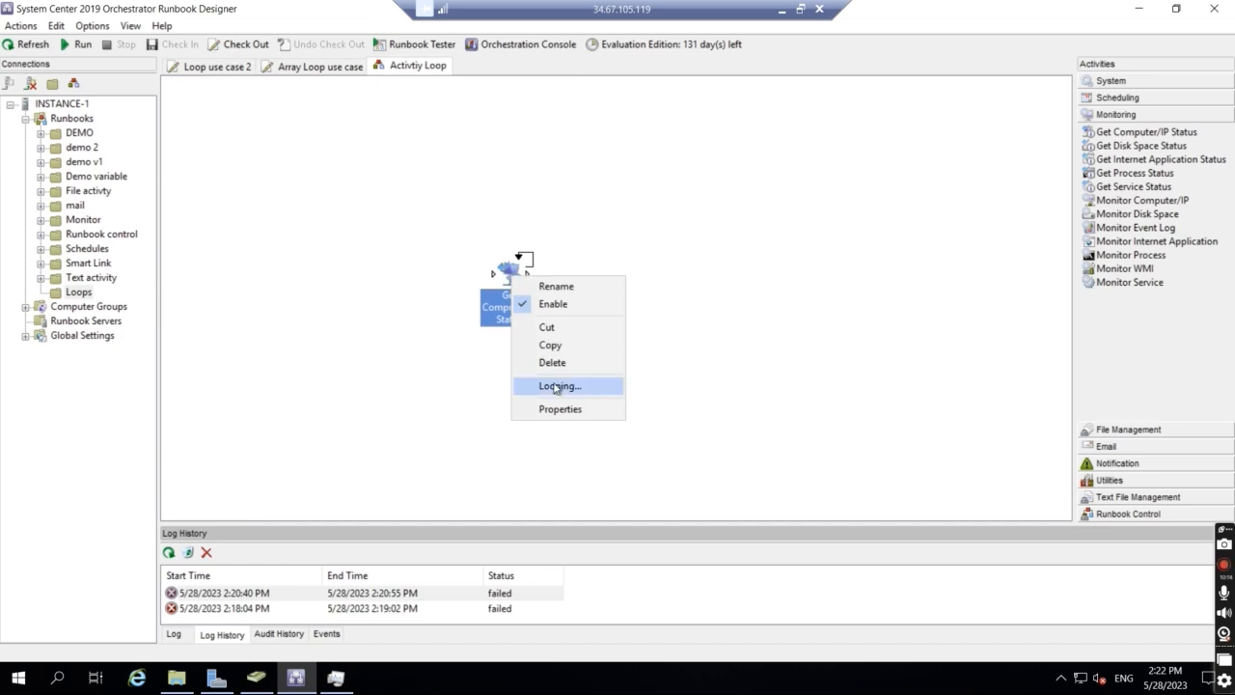
pyautogui.click(556, 387)
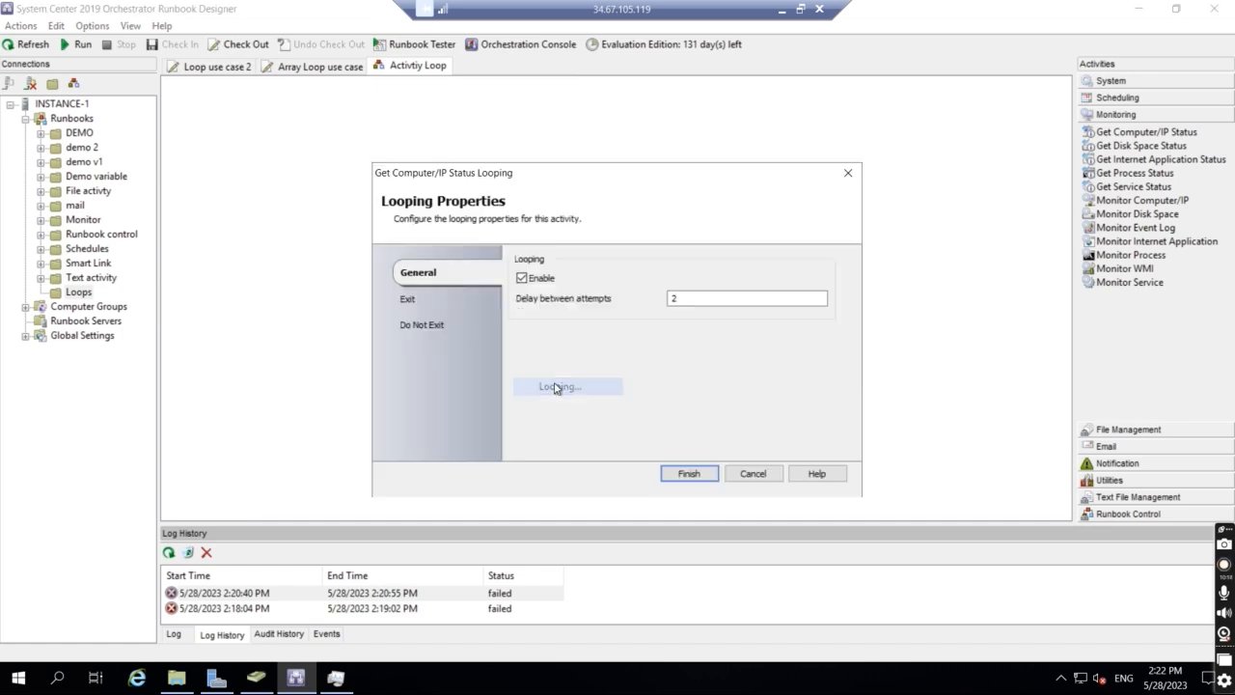
pyautogui.click(408, 299)
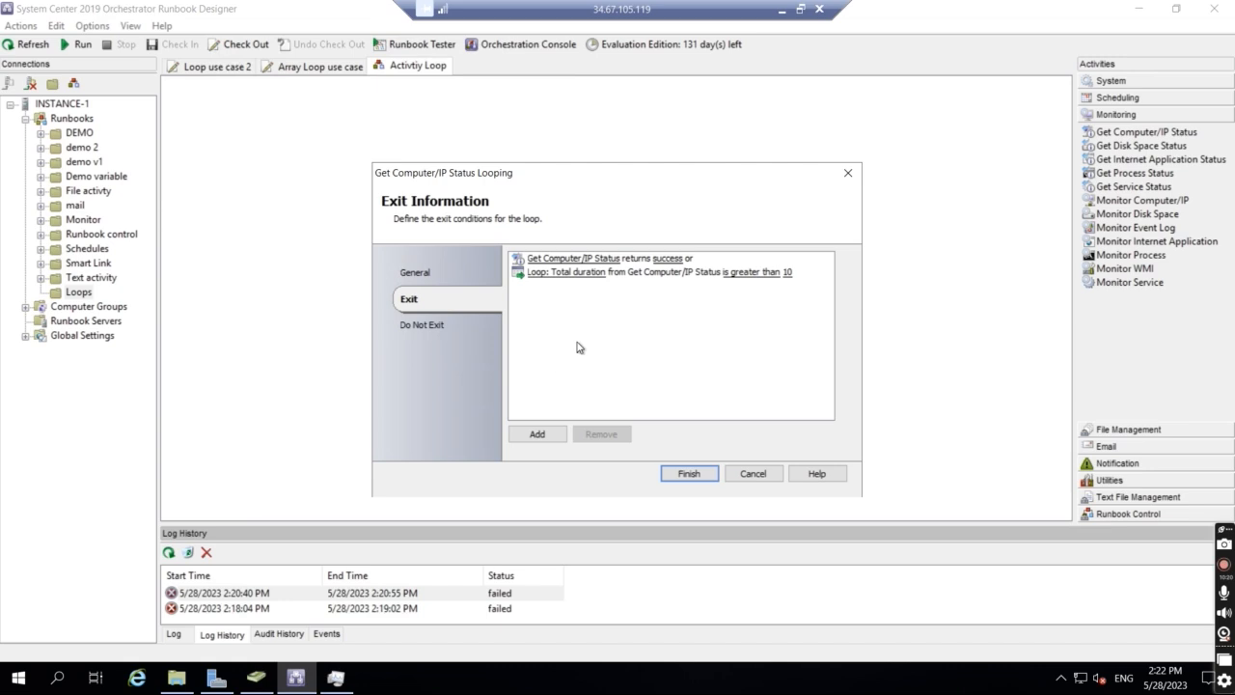
pyautogui.click(560, 277)
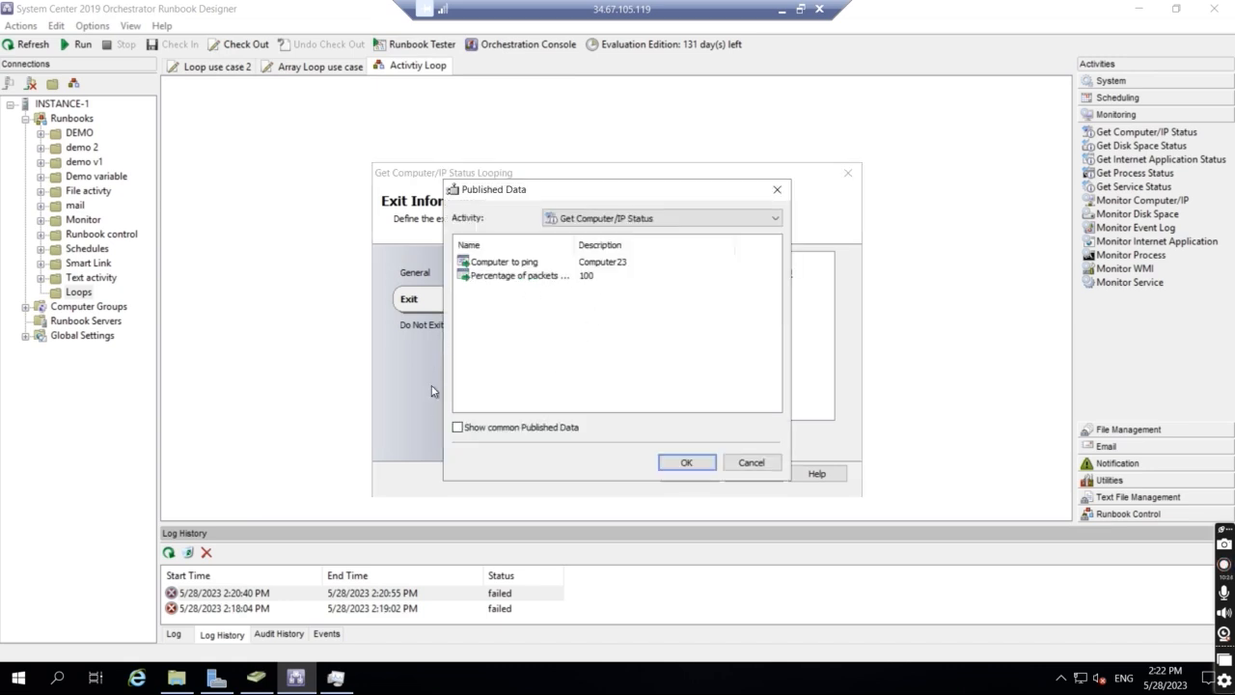
pyautogui.click(457, 428)
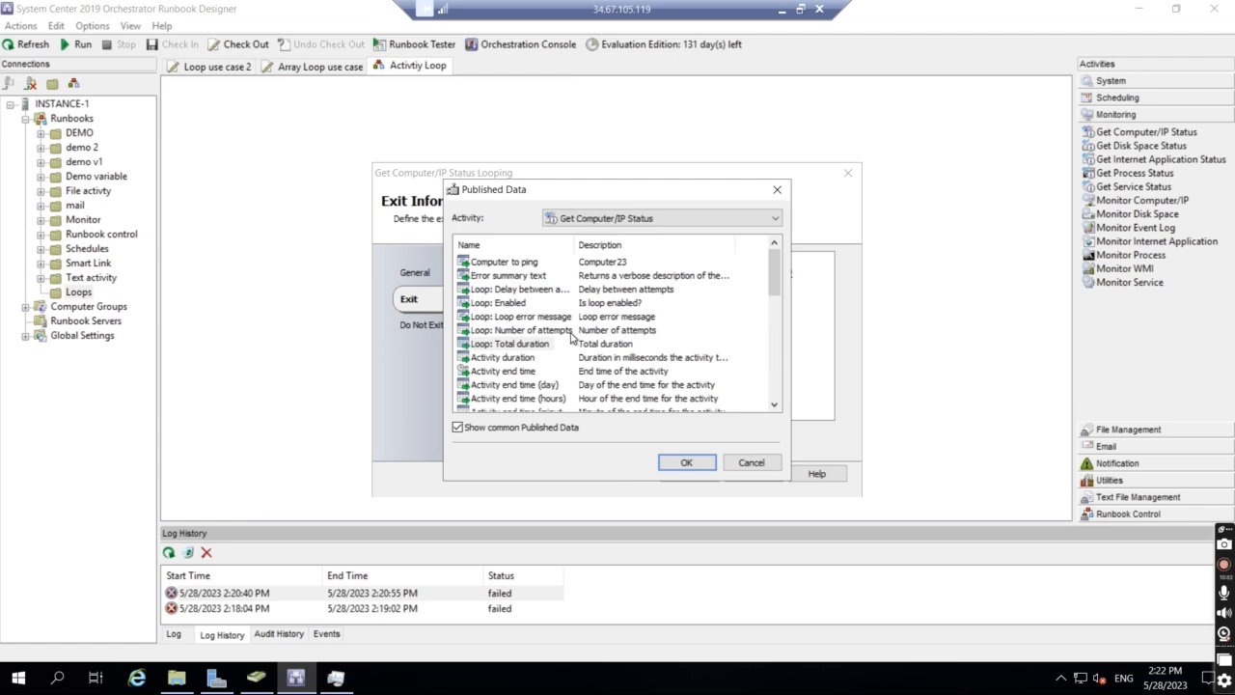
pyautogui.doubleClick(537, 331)
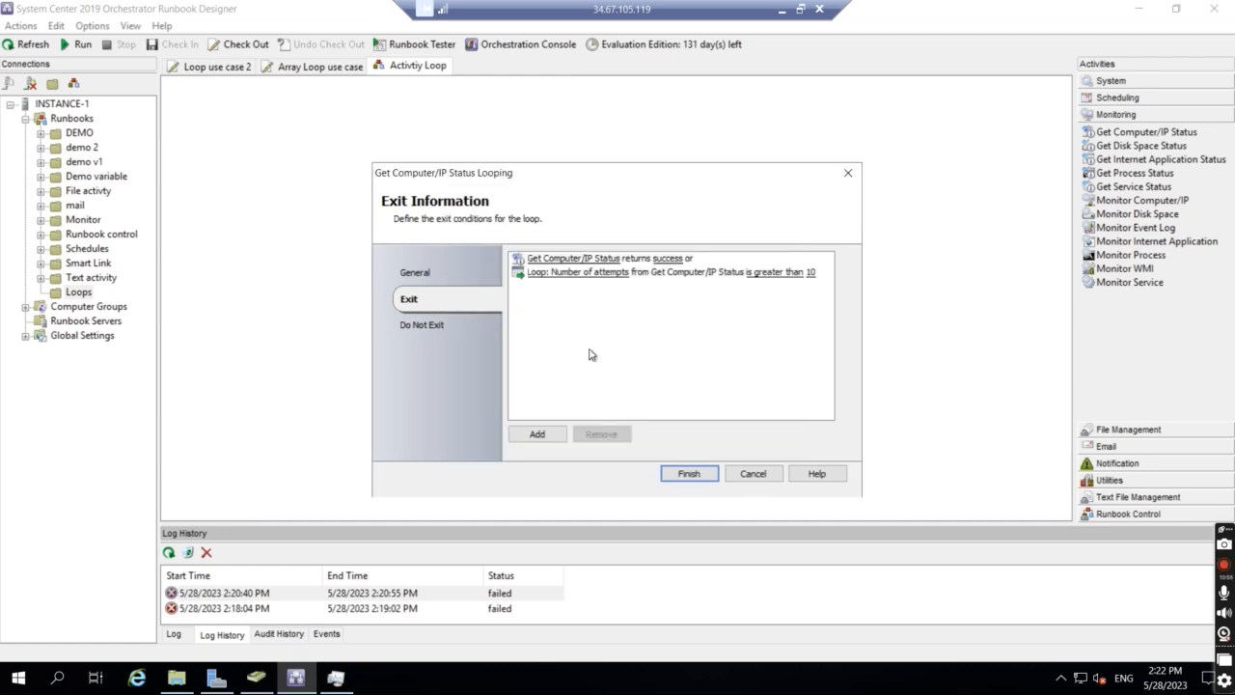
# Set the Loop: Number of attempts exit condition to equals 5 and save the looping properties.
pyautogui.click(793, 281)
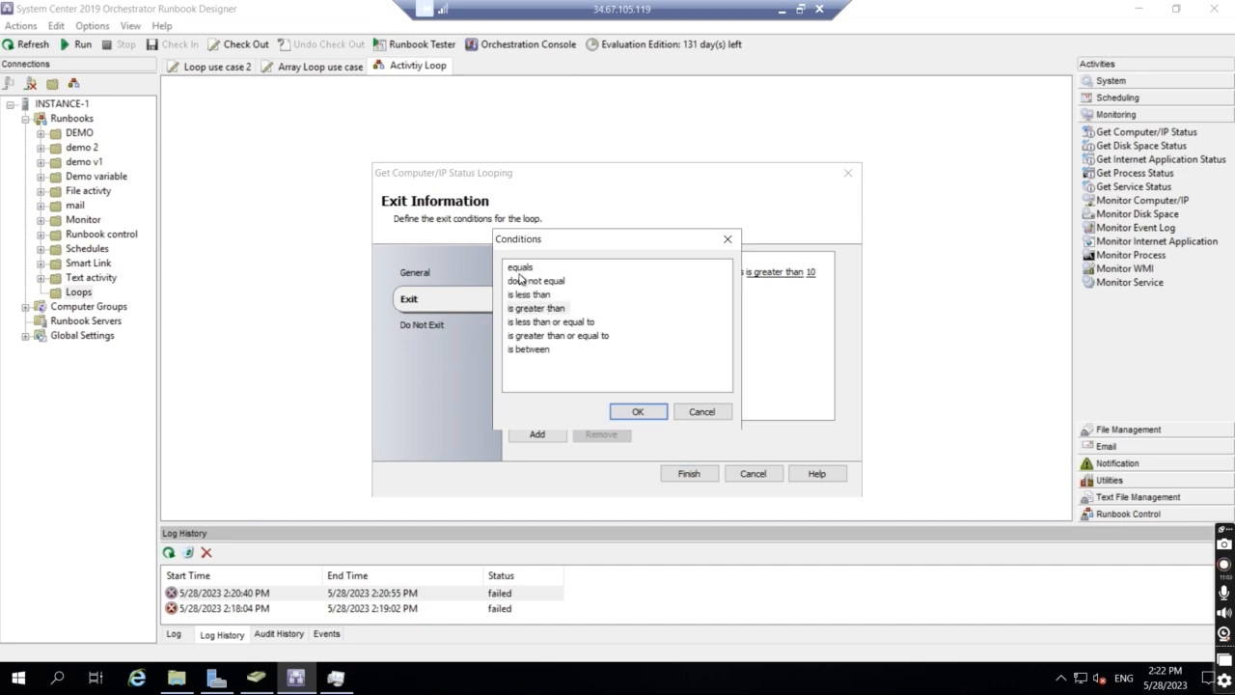
pyautogui.click(522, 267)
pyautogui.click(637, 411)
pyautogui.click(778, 274)
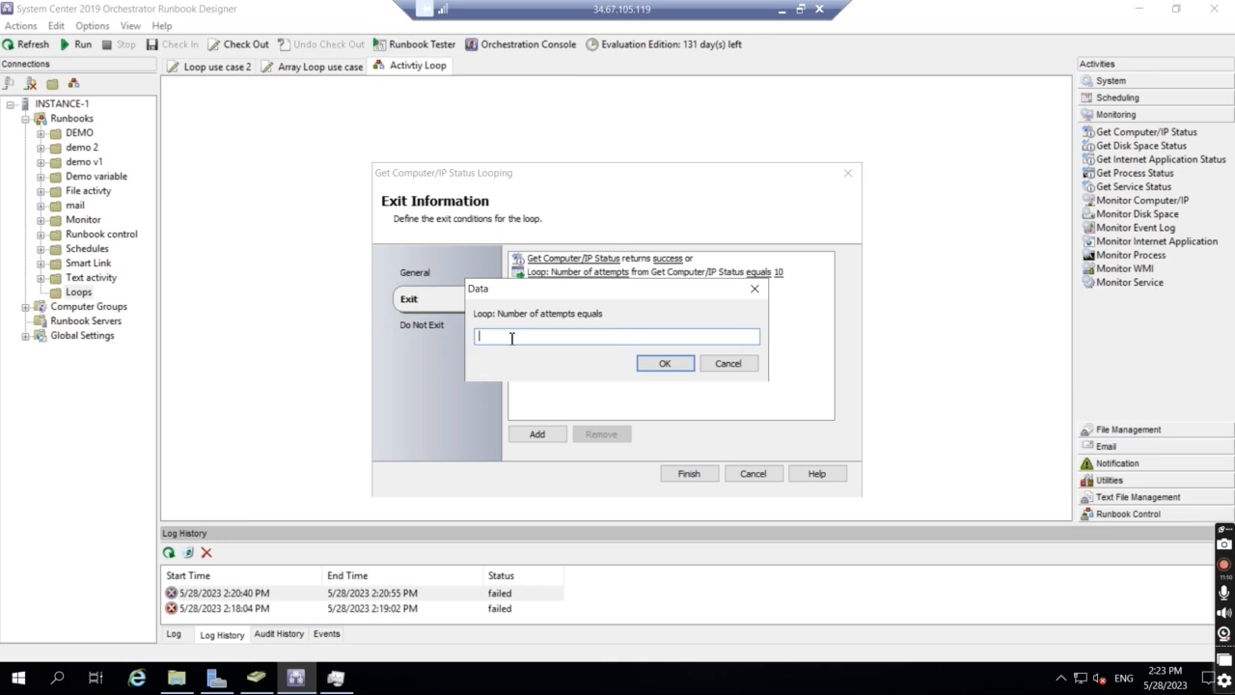
pyautogui.click(662, 365)
pyautogui.click(688, 474)
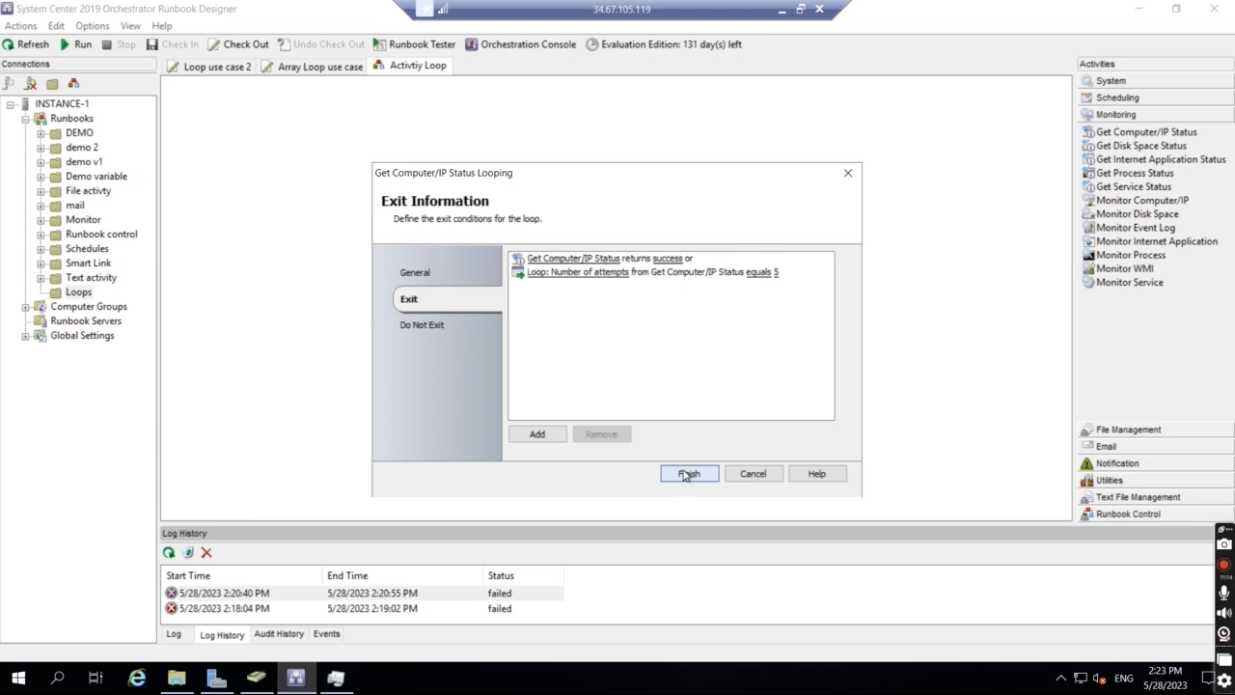
# Check in and run the Activtiy Loop runbook, and inspect the activity details of the new run in its log history.
pyautogui.click(169, 50)
pyautogui.click(76, 45)
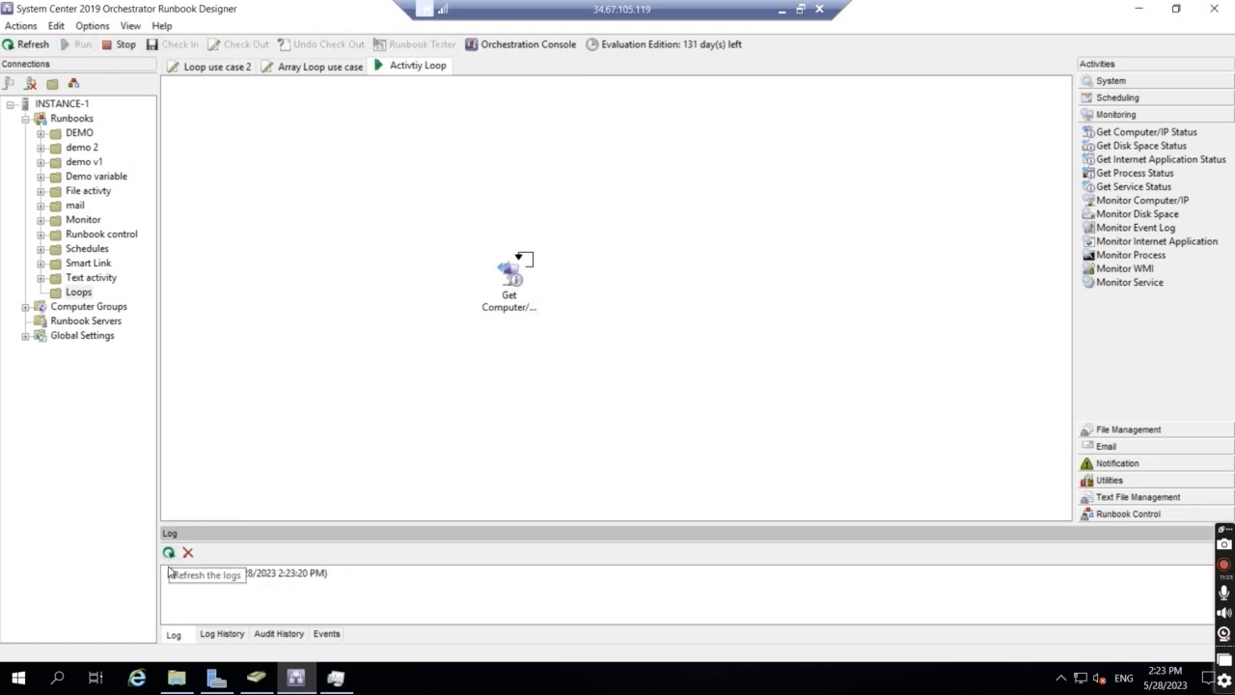
pyautogui.click(170, 575)
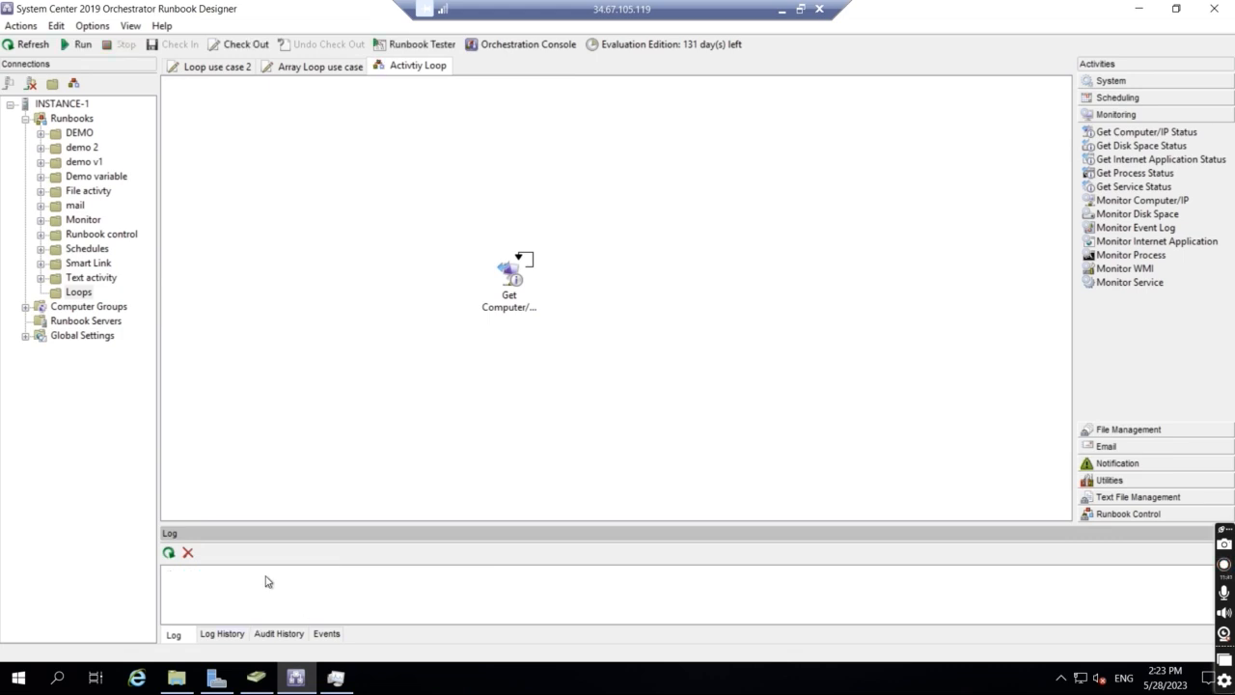
pyautogui.click(227, 635)
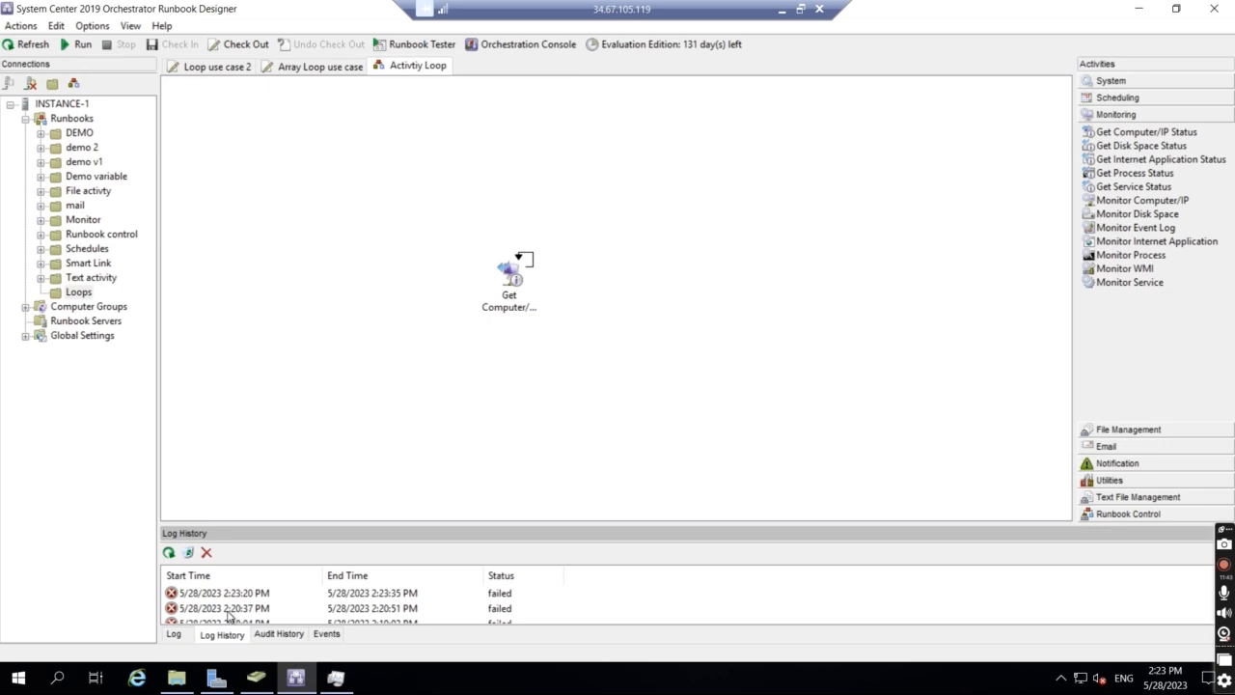
pyautogui.doubleClick(222, 592)
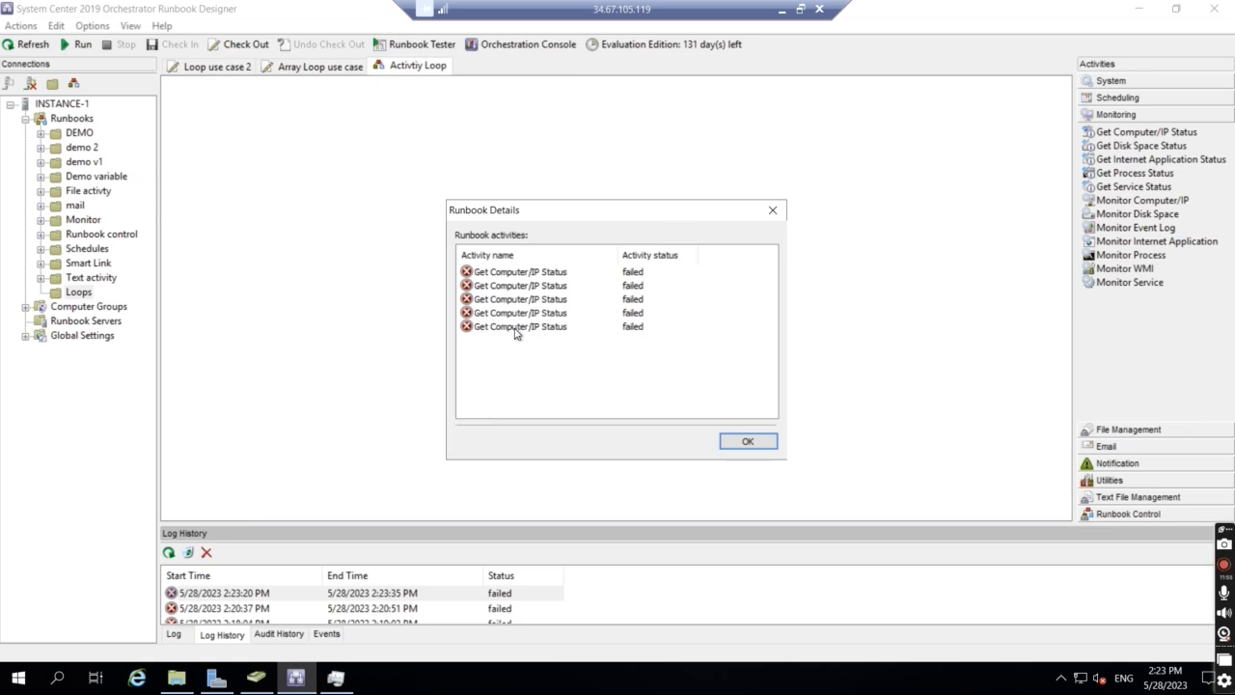
pyautogui.click(774, 210)
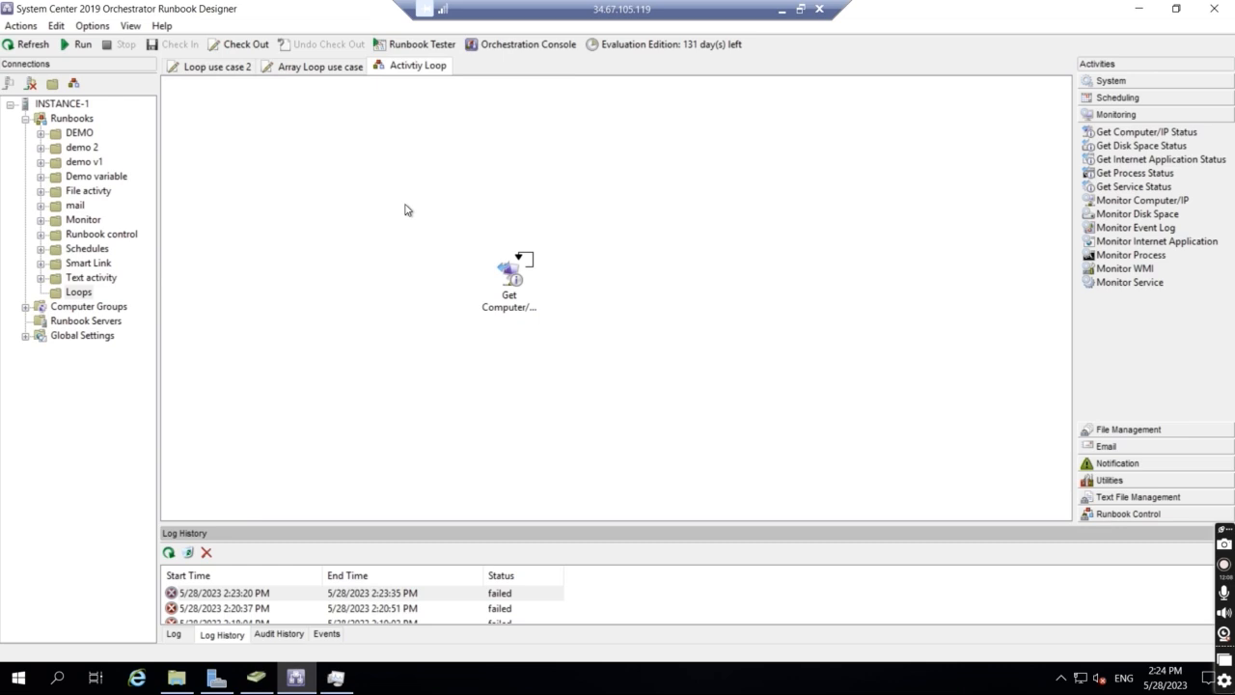
# Switch to the Loop use case 2 runbook and review the details of its Get Service Status activity.
pyautogui.click(211, 67)
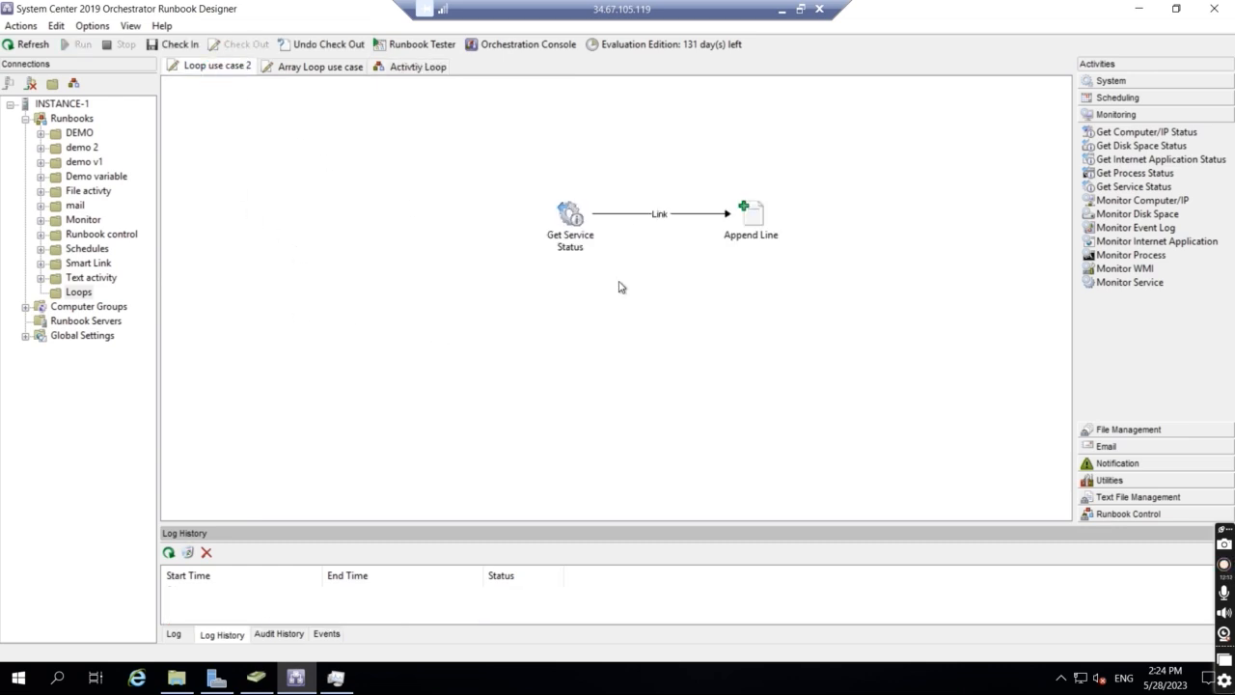
pyautogui.click(577, 218)
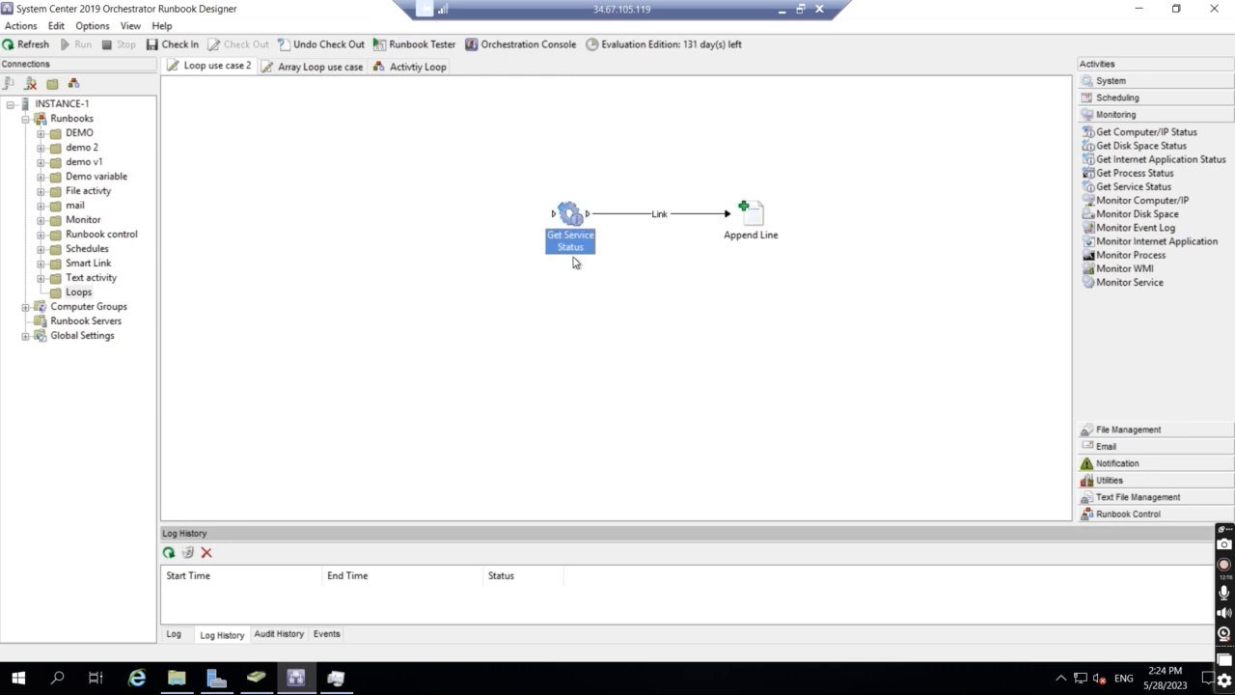
pyautogui.click(1137, 496)
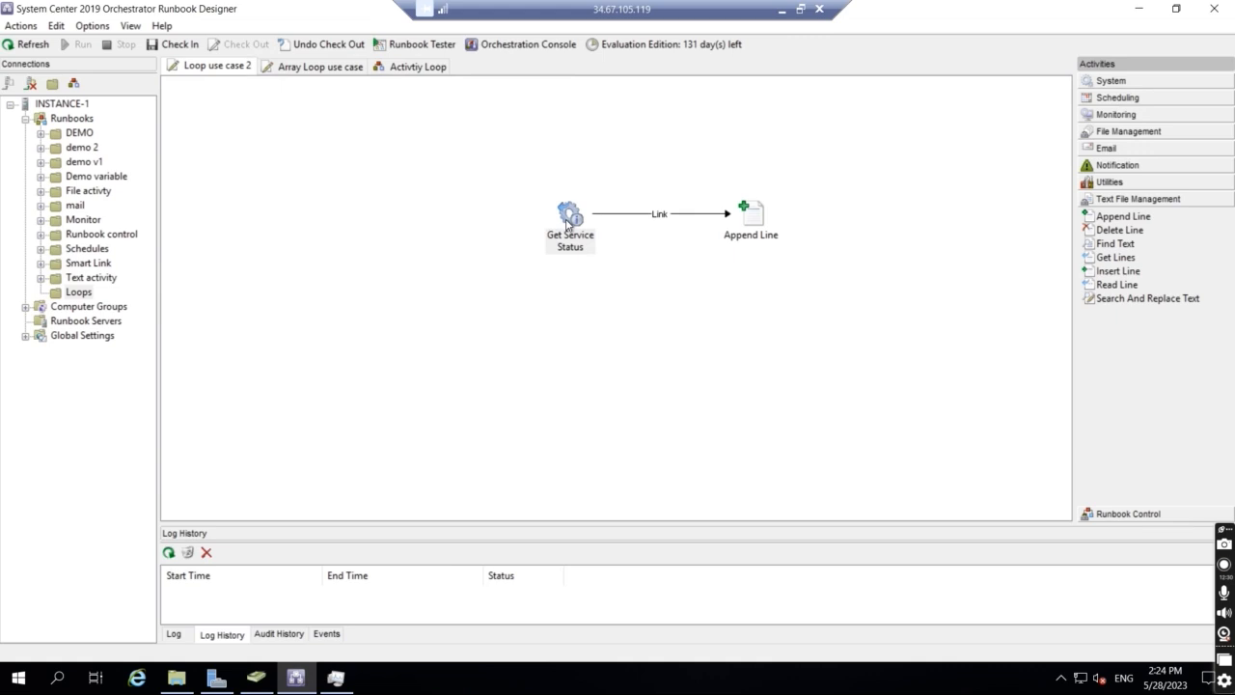
pyautogui.doubleClick(567, 220)
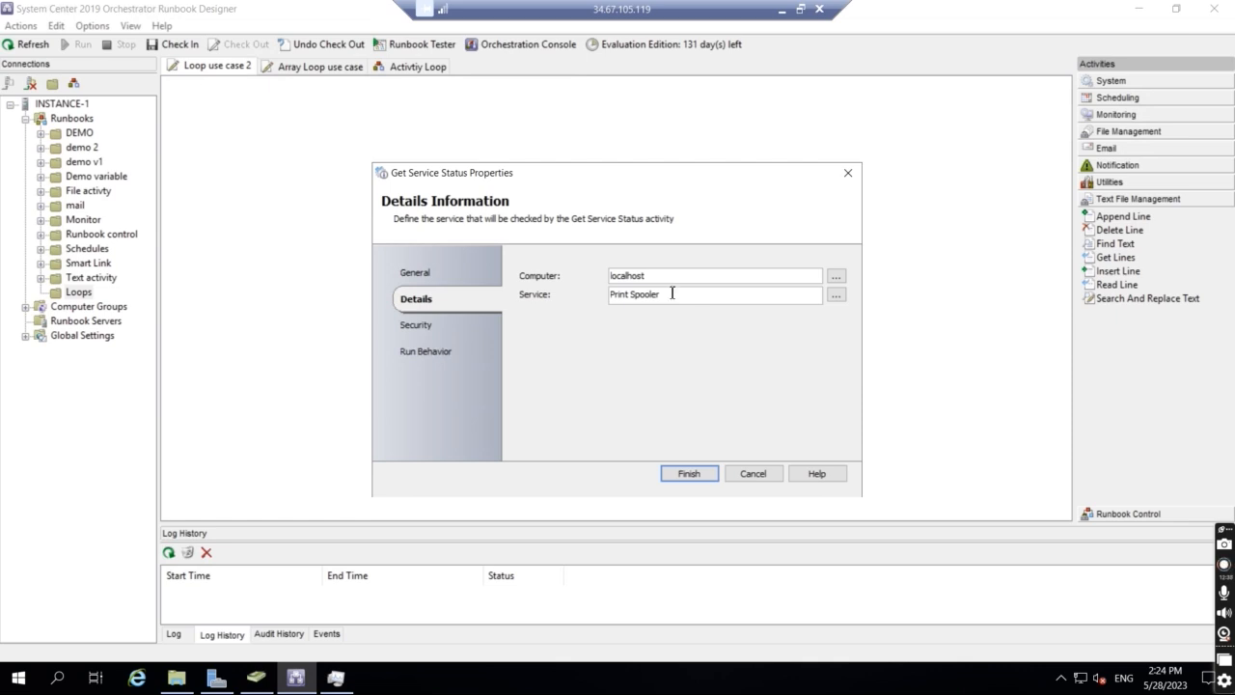
pyautogui.click(753, 472)
# Configure Append Line to write the text "hello" to the Output text file in Folder 2 on the desktop.
pyautogui.doubleClick(745, 217)
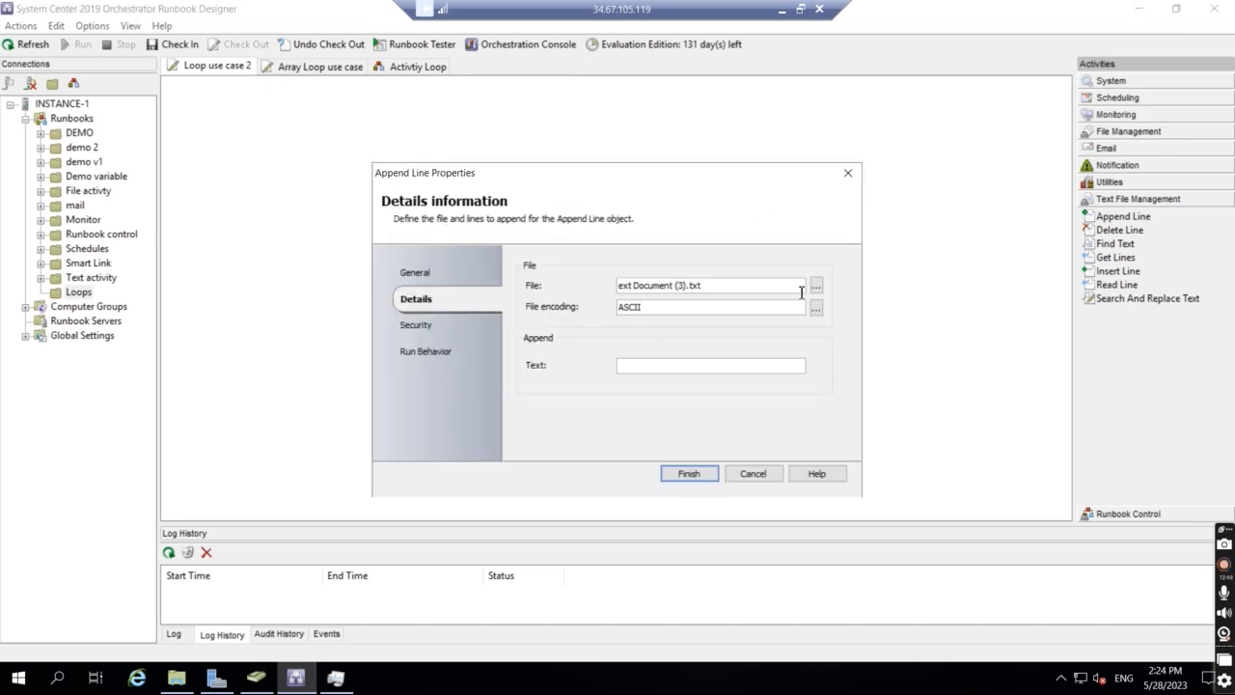
pyautogui.click(817, 286)
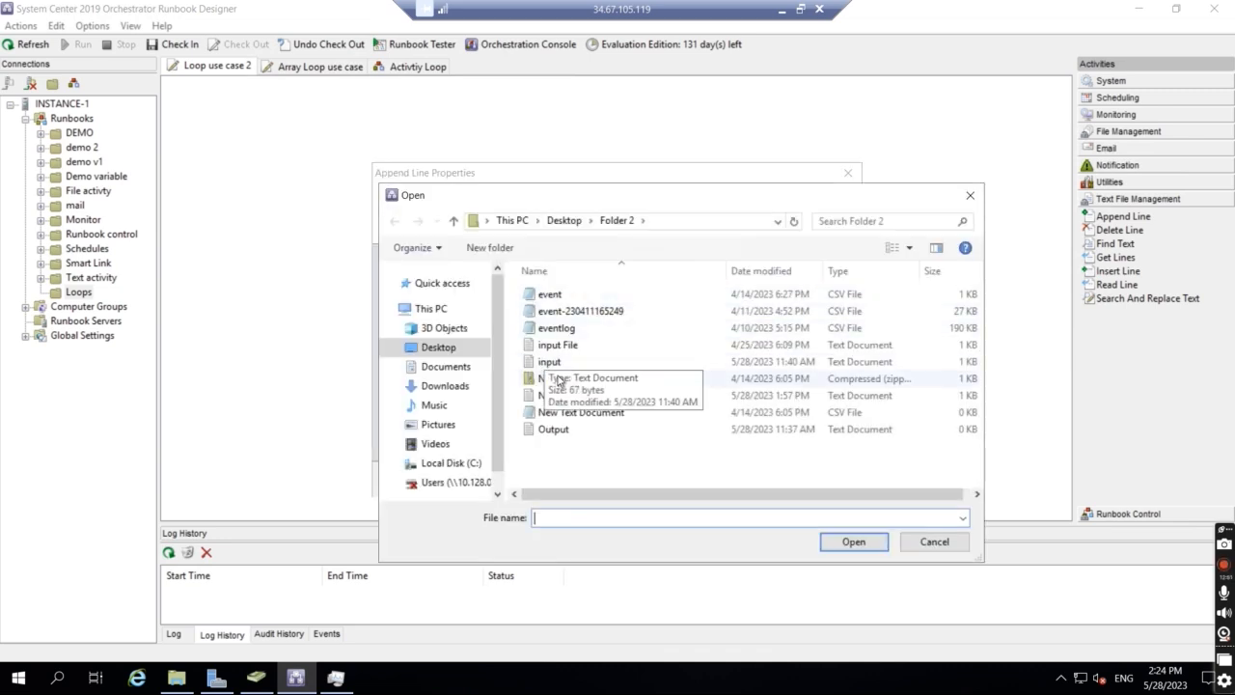
pyautogui.click(552, 429)
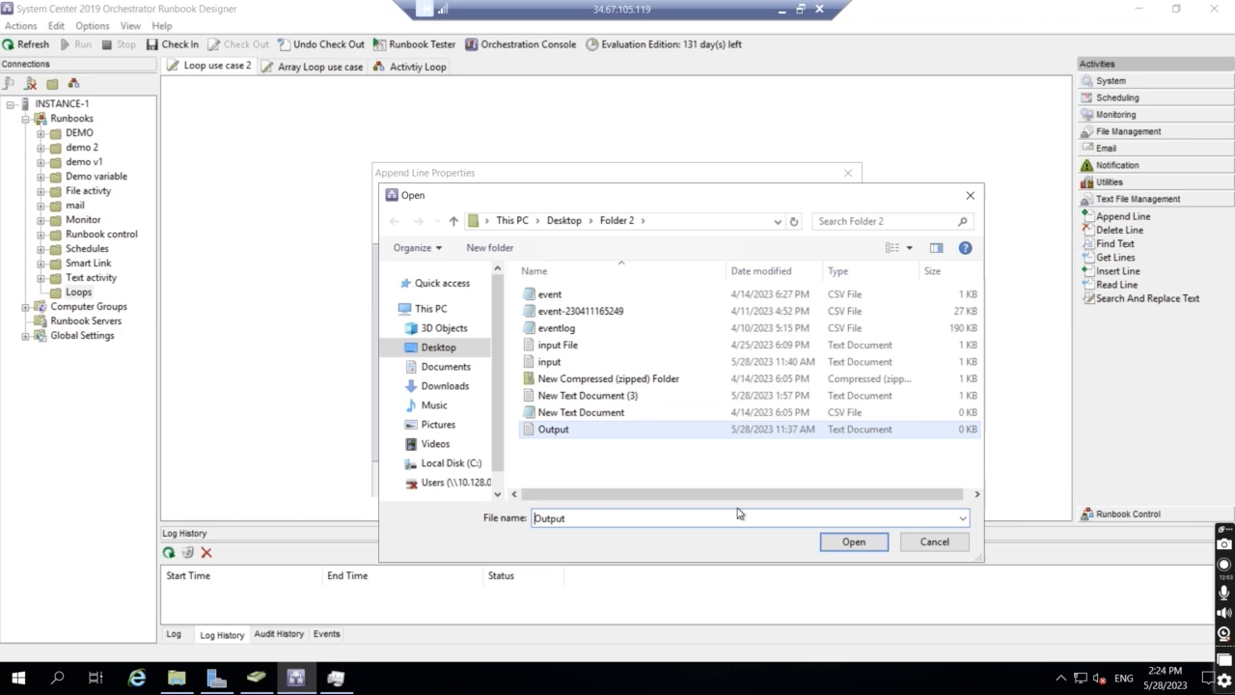
pyautogui.click(825, 541)
pyautogui.click(637, 365)
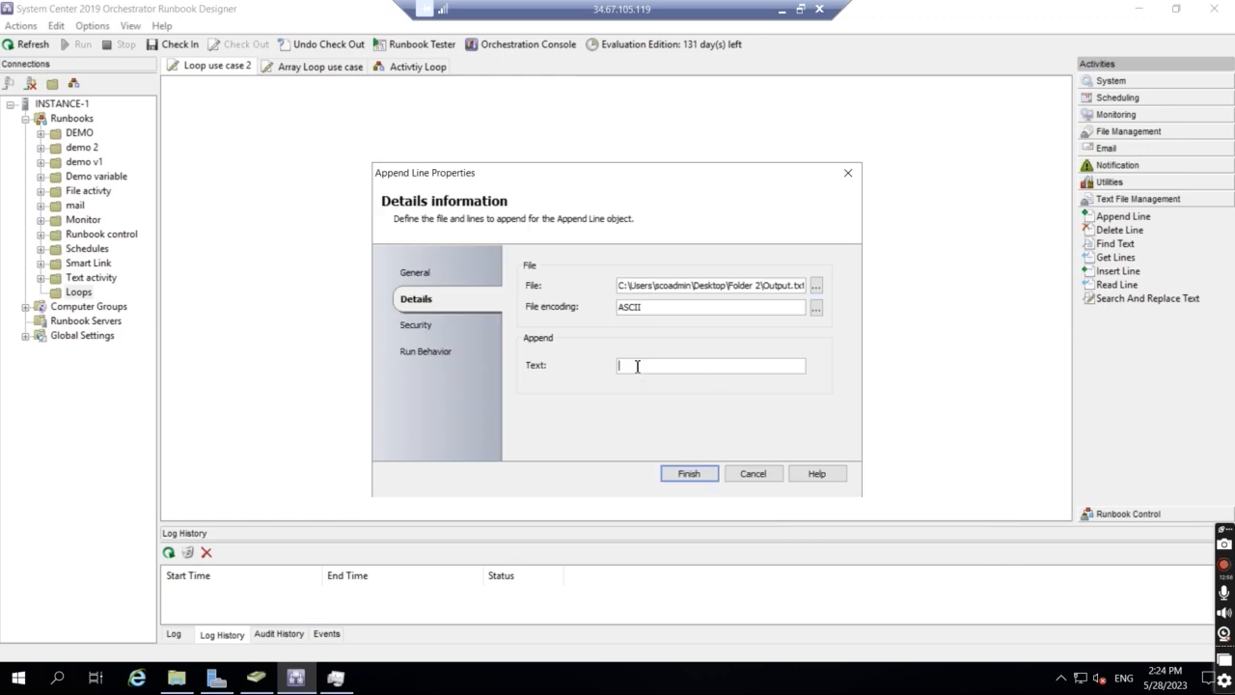
pyautogui.write('hello')
pyautogui.click(685, 473)
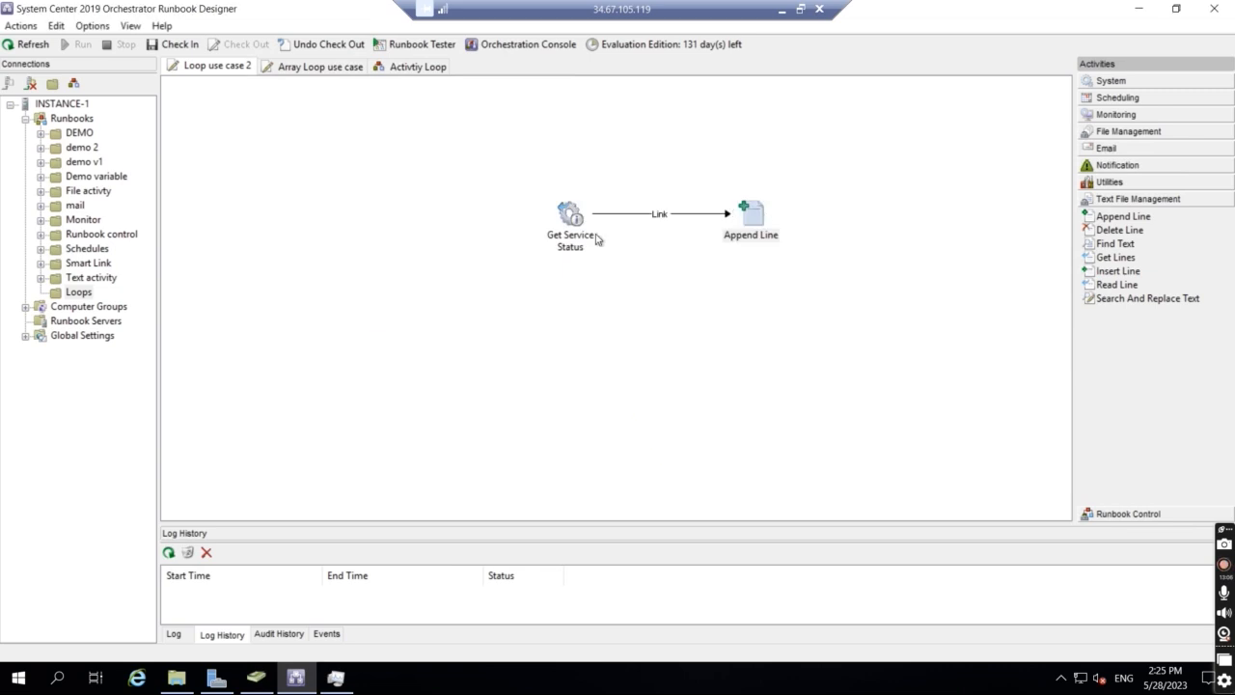
# Review the settings of Get Service Status and Append Line, and check the state of the Print Spooler service in Task Manager.
pyautogui.doubleClick(569, 214)
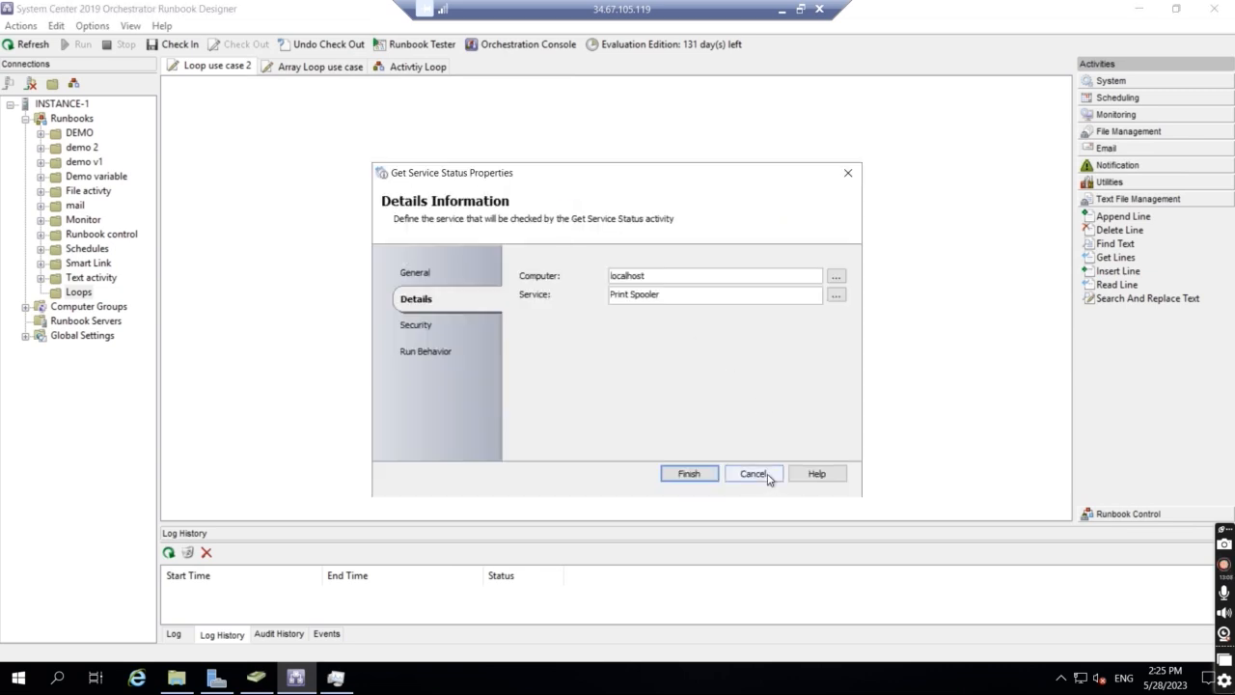
pyautogui.click(752, 473)
pyautogui.click(575, 242)
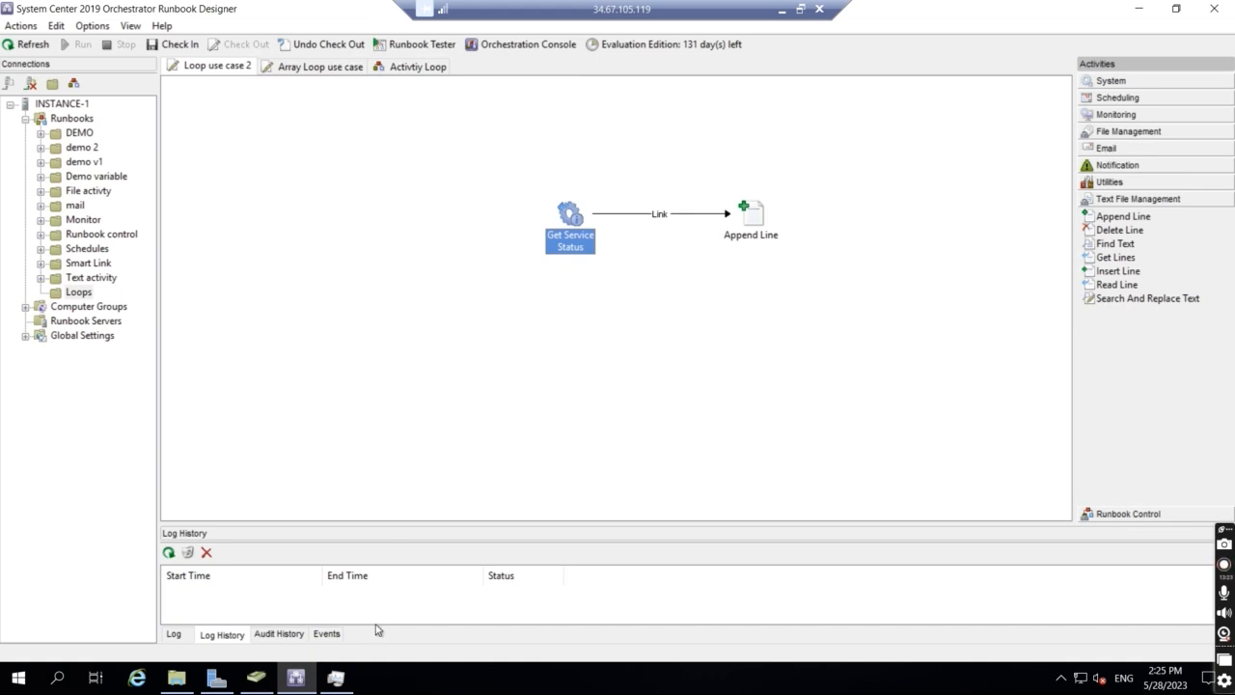
pyautogui.click(337, 683)
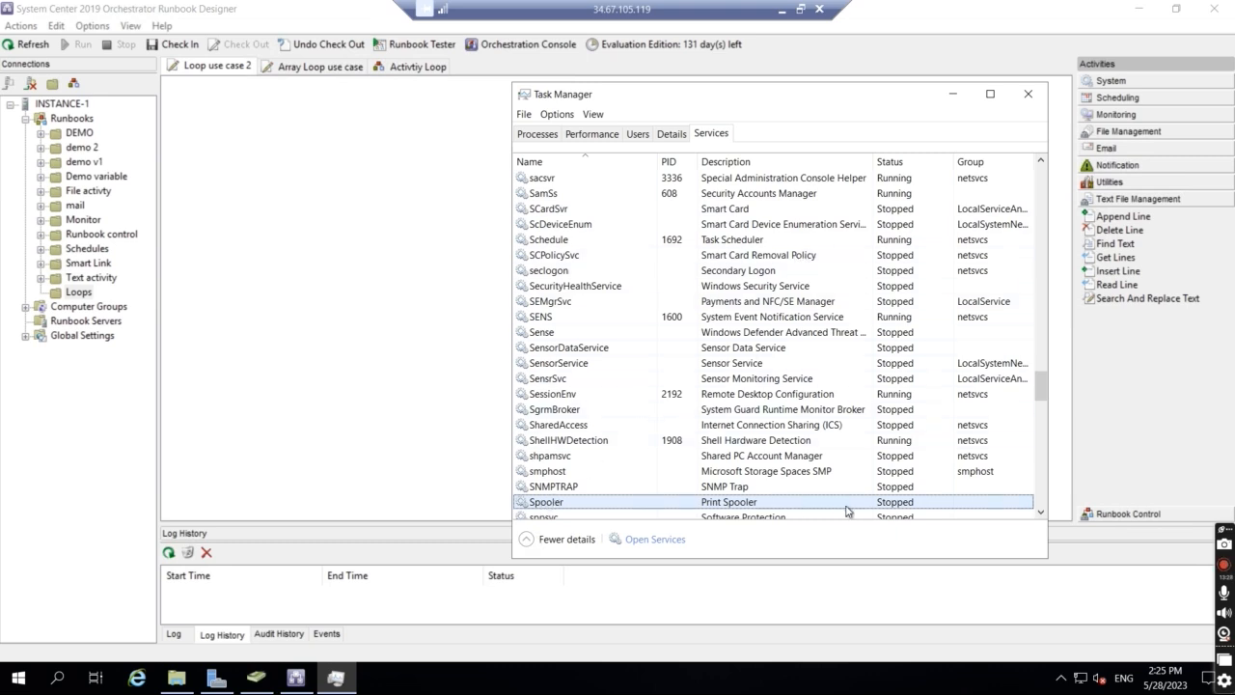
pyautogui.click(952, 94)
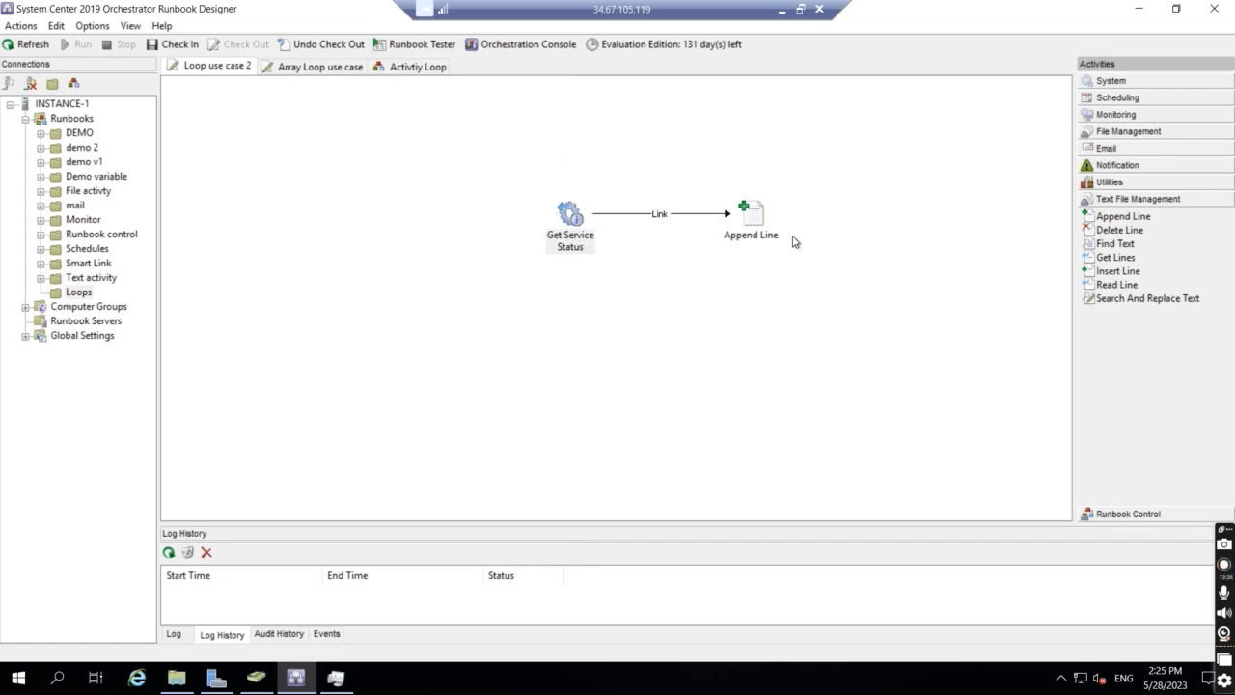
pyautogui.doubleClick(754, 213)
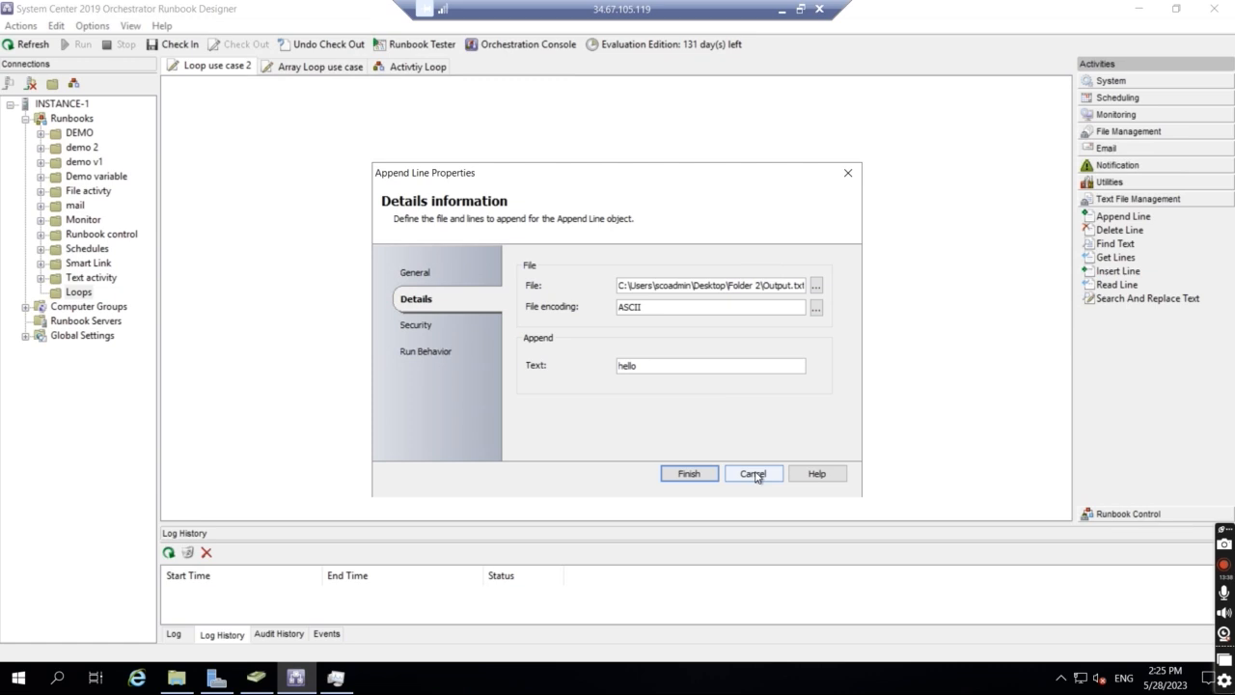
pyautogui.click(754, 473)
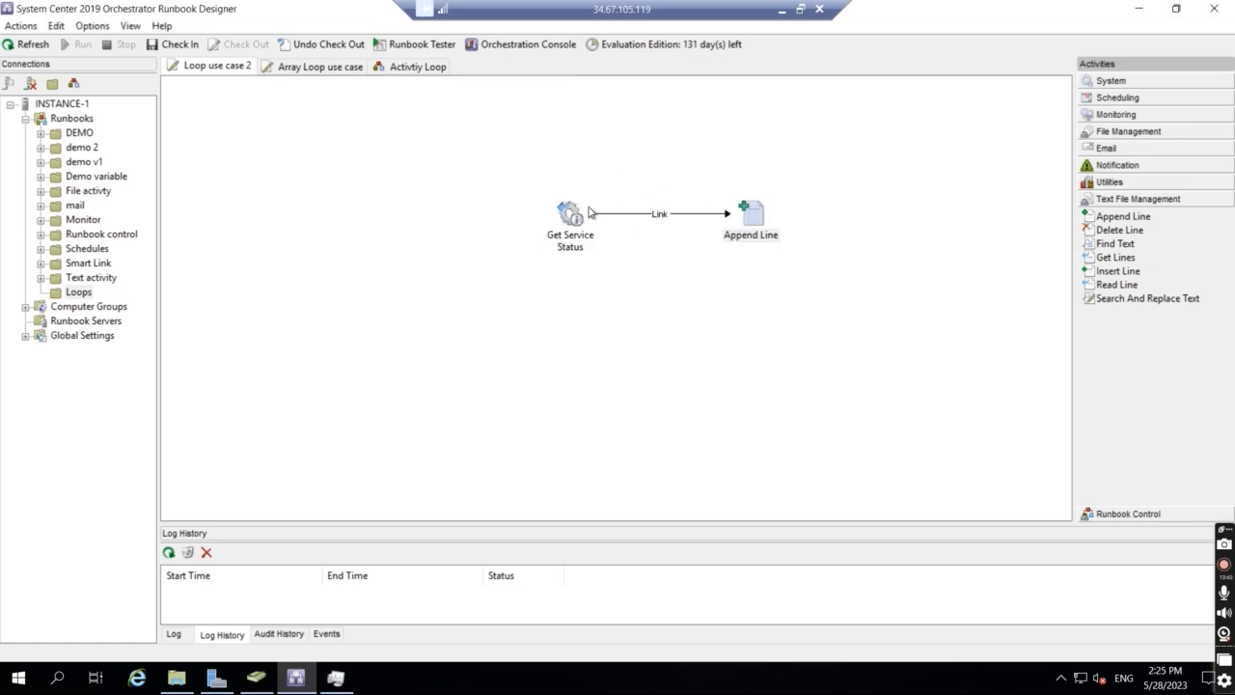
# Enable looping on the Get Service Status activity with a delay of 3 between attempts.
pyautogui.click(569, 212)
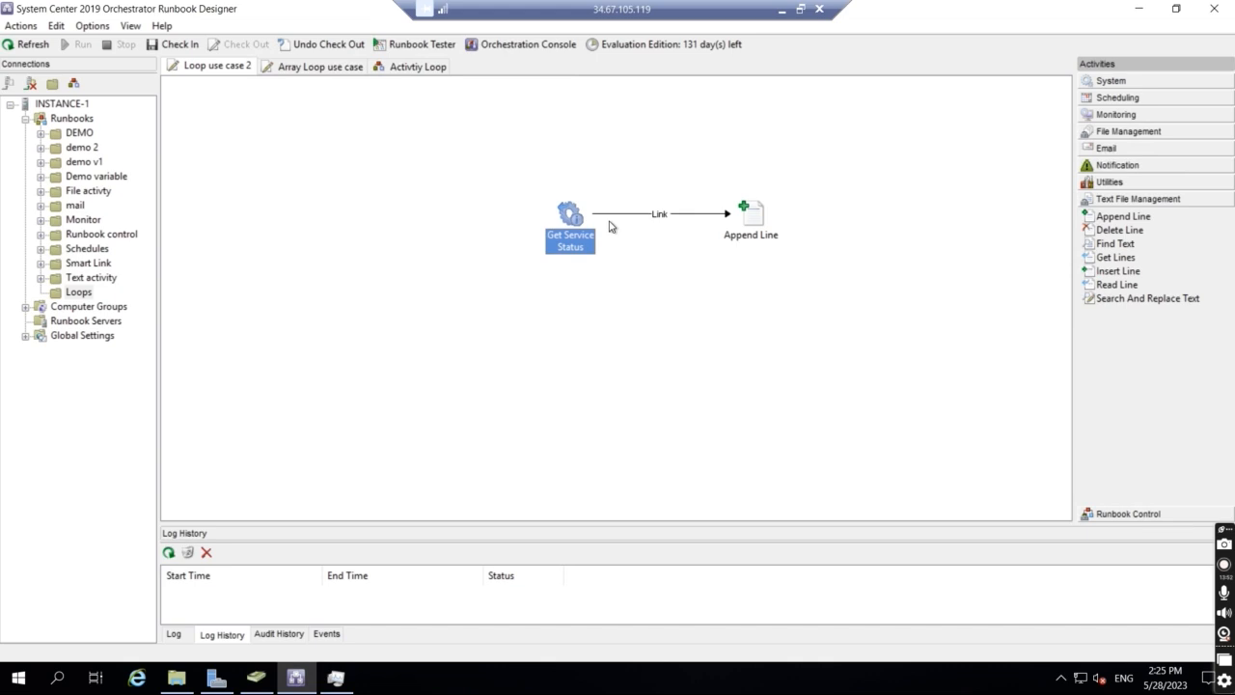
pyautogui.rightClick(568, 218)
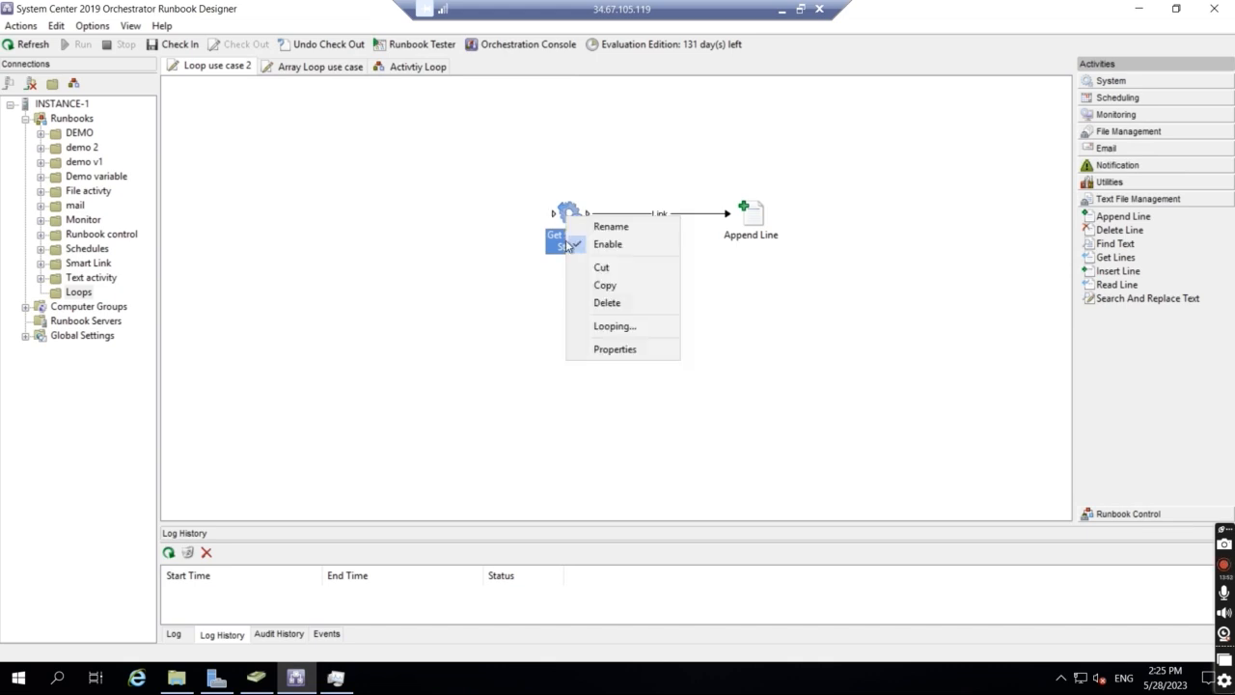
pyautogui.click(600, 328)
pyautogui.click(522, 277)
pyautogui.click(690, 302)
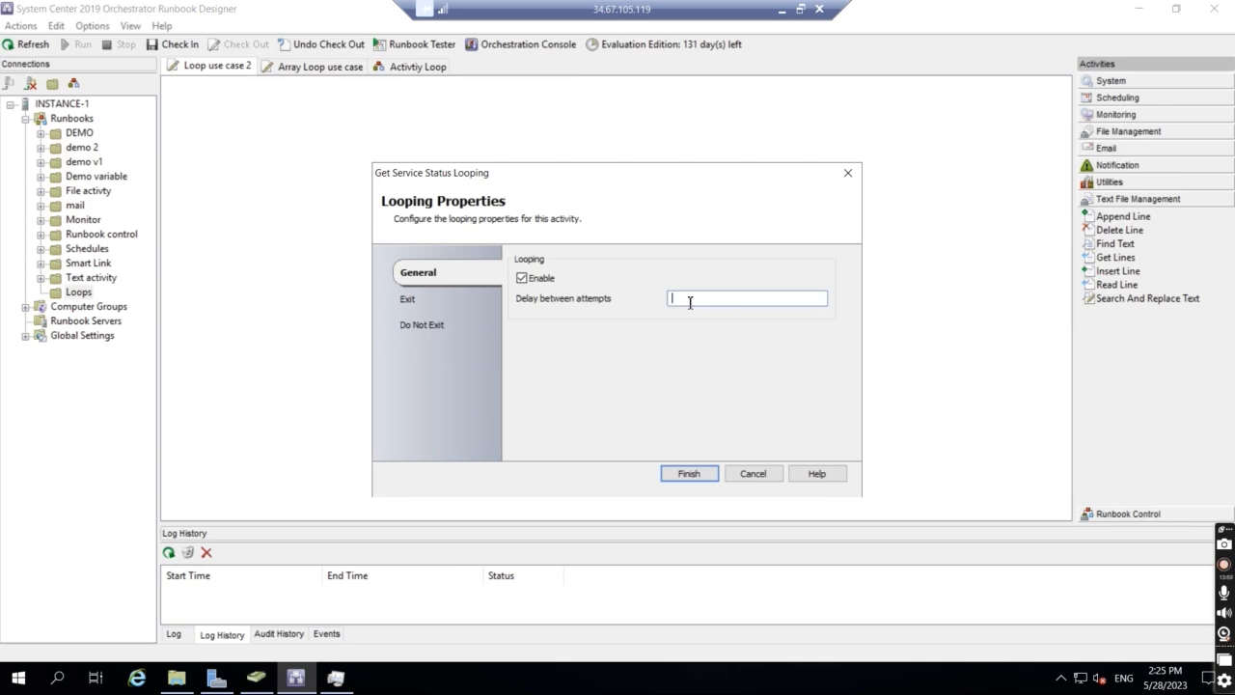
pyautogui.write('3')
# Set the Get Service Status loop to exit when its Service status contains "running", and save the looping settings.
pyautogui.click(406, 300)
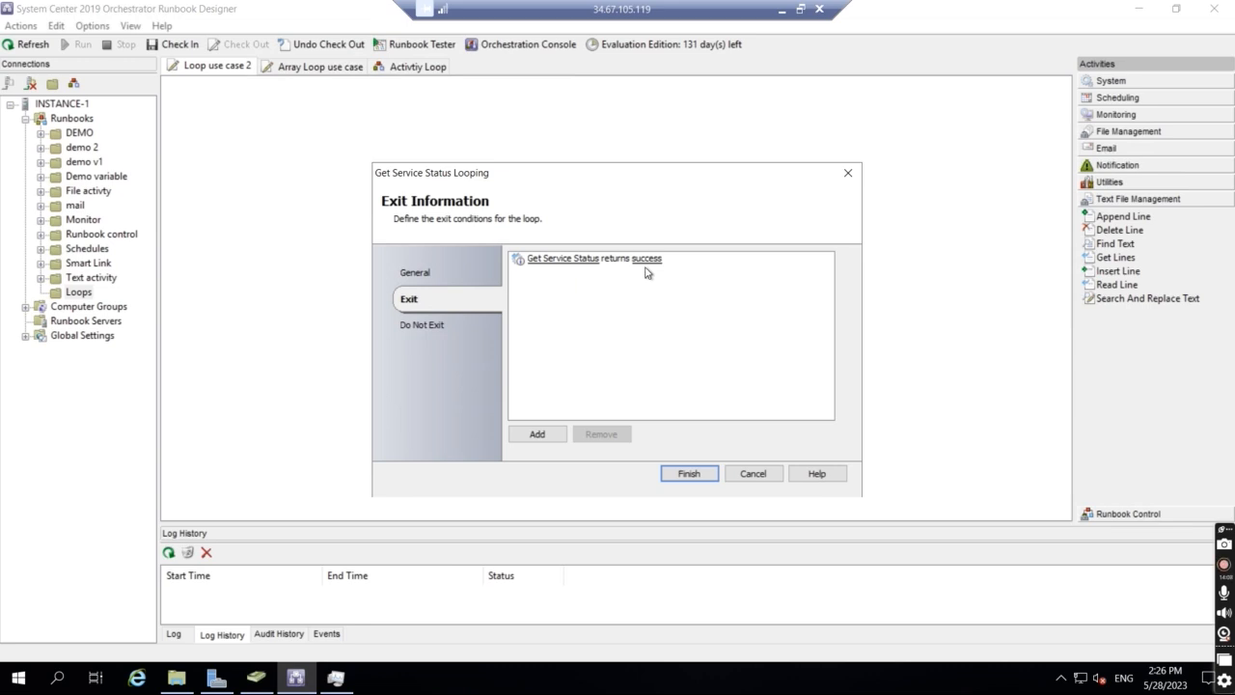
pyautogui.click(561, 268)
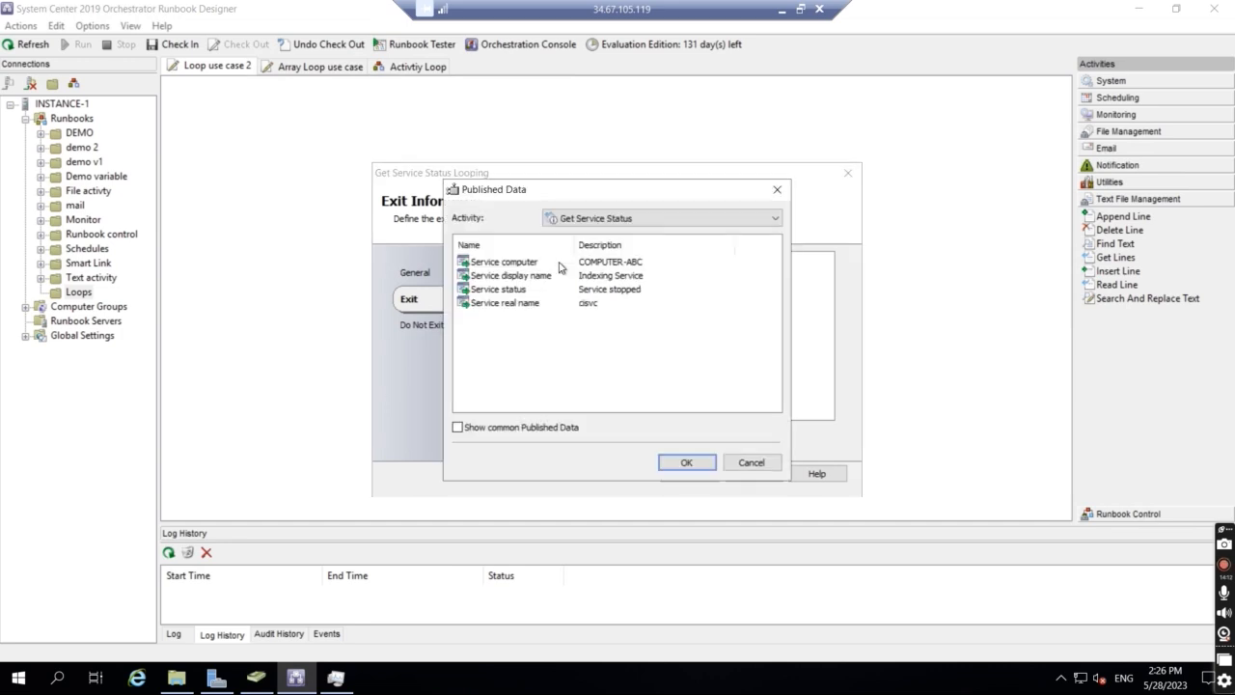
pyautogui.doubleClick(490, 291)
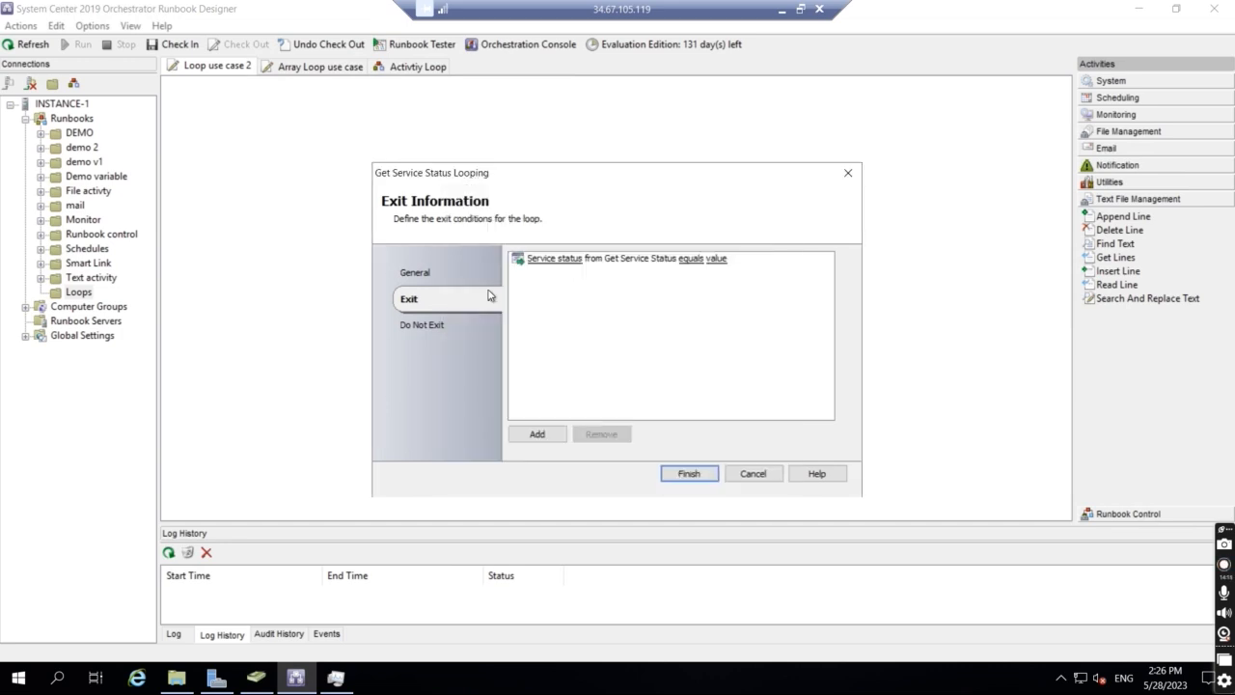
pyautogui.click(548, 266)
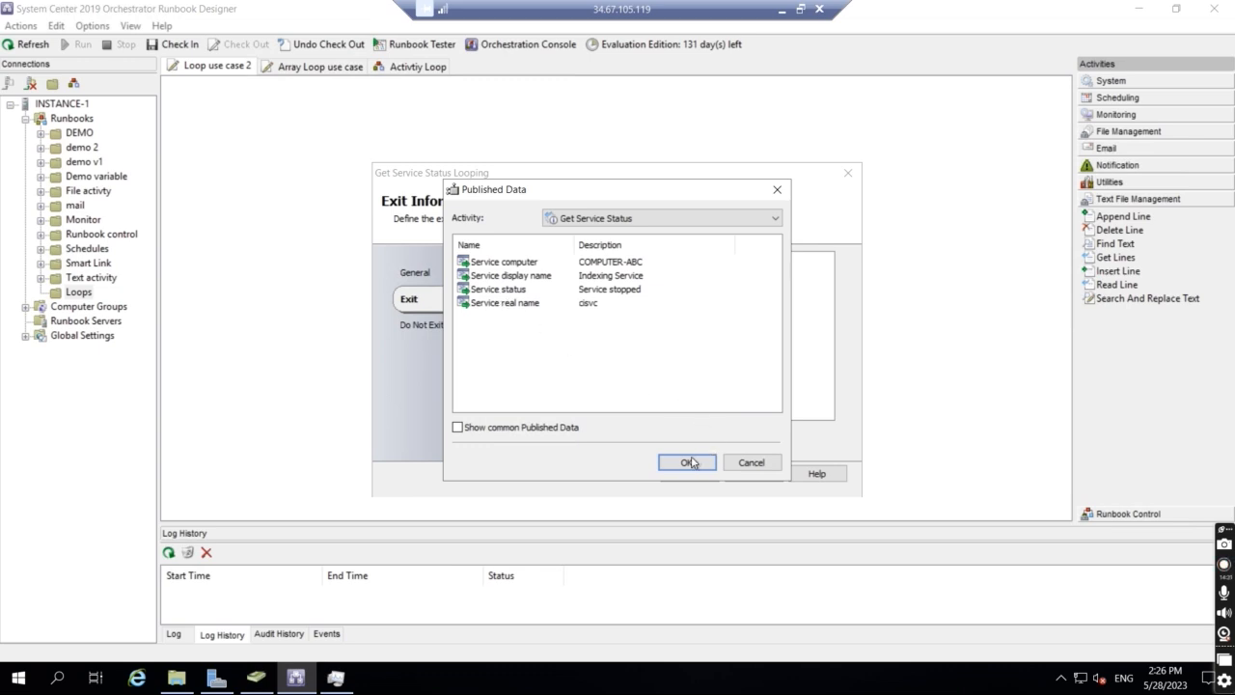
pyautogui.doubleClick(515, 294)
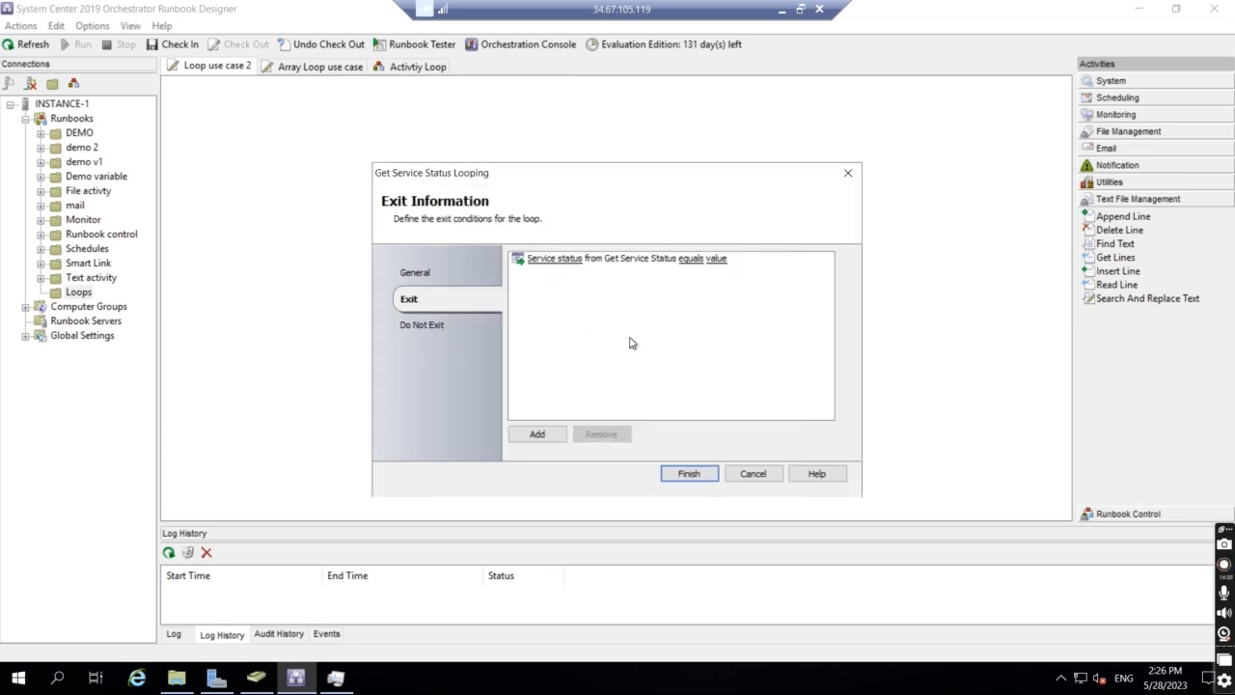
pyautogui.click(715, 260)
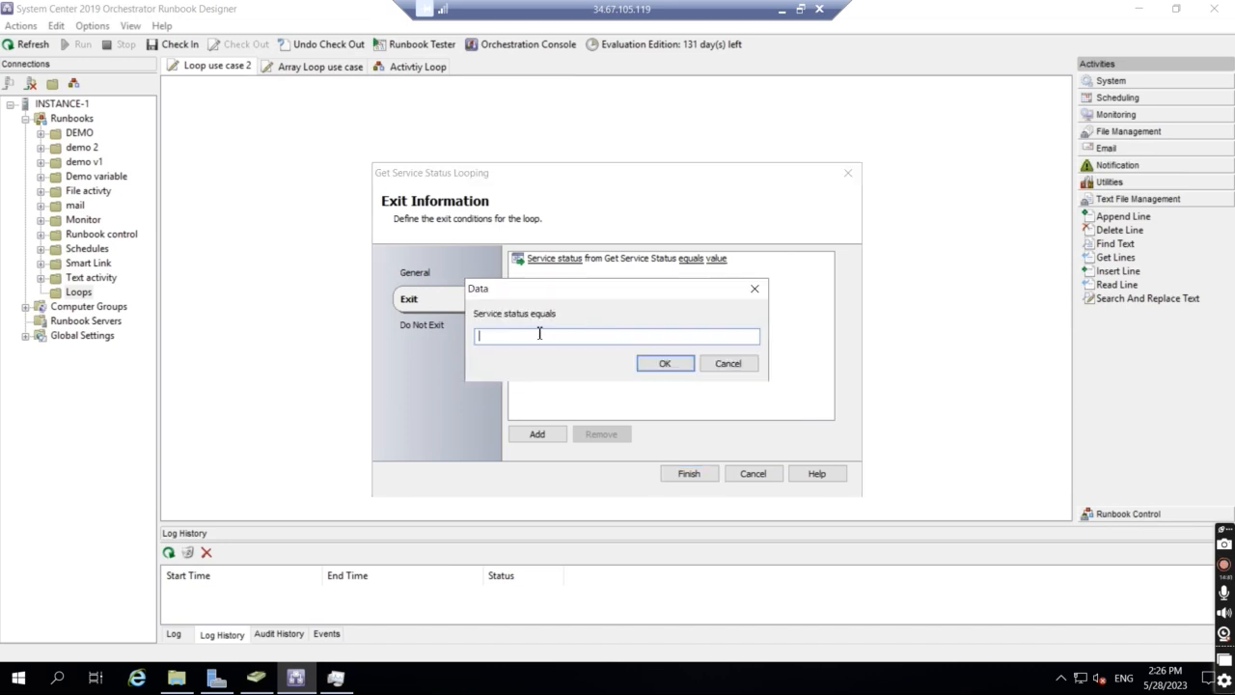
pyautogui.click(661, 363)
pyautogui.click(691, 258)
pyautogui.click(529, 267)
pyautogui.click(622, 411)
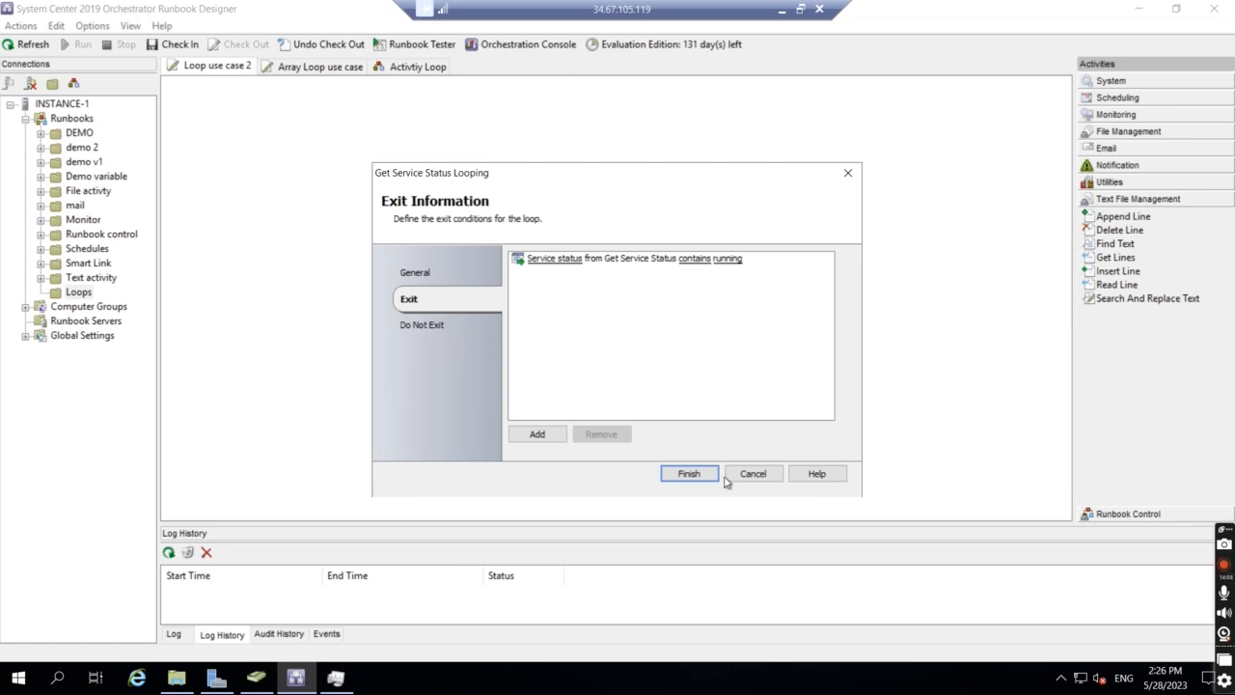
pyautogui.click(691, 473)
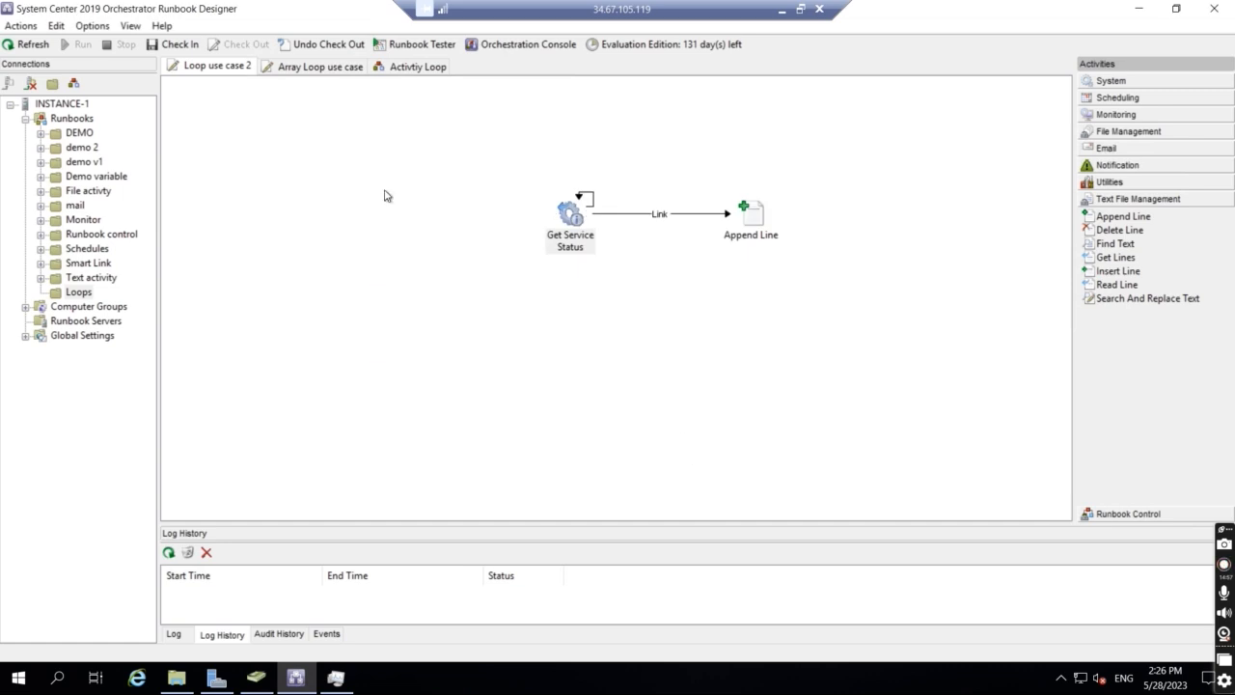
# Check in and run the Loop use case 2 runbook, and expand the new run in its log.
pyautogui.click(183, 52)
pyautogui.click(77, 45)
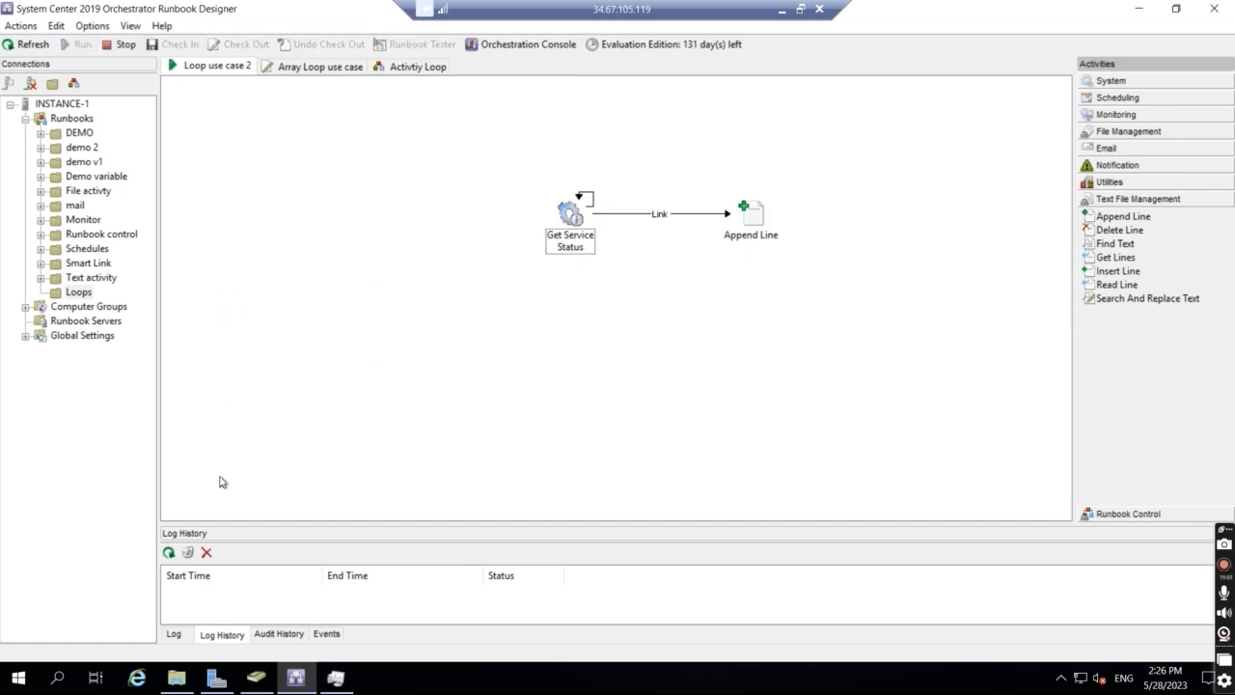
pyautogui.click(174, 634)
pyautogui.click(171, 576)
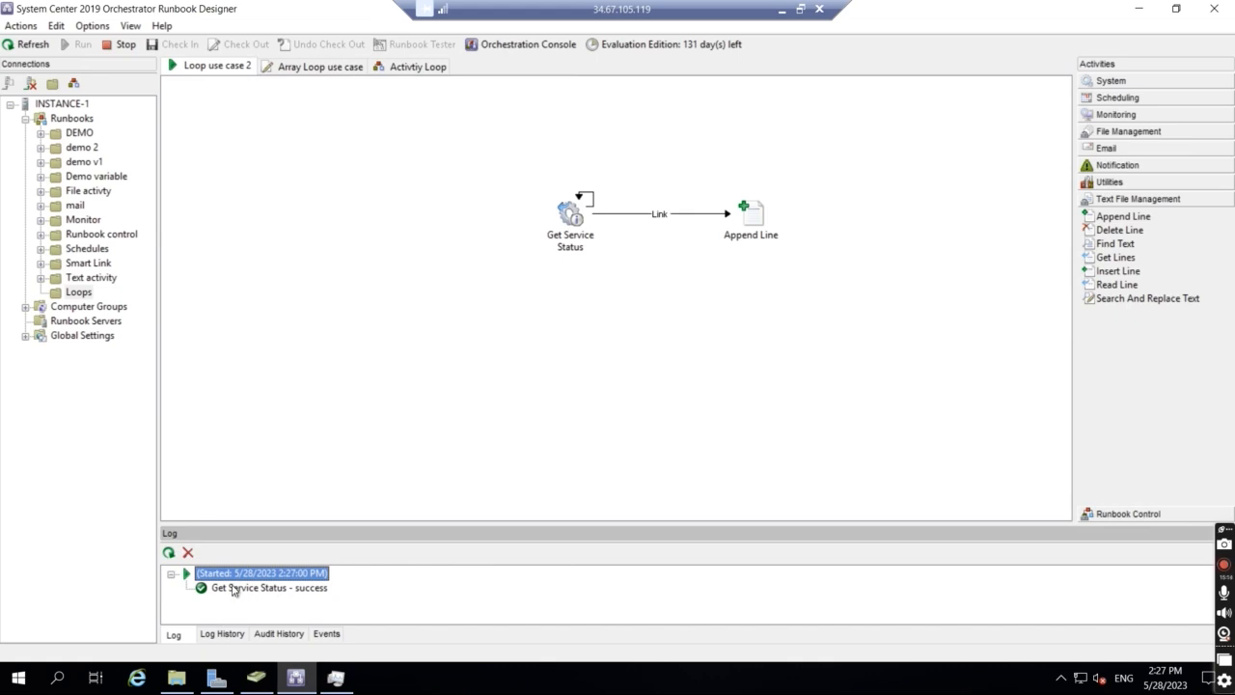
# Start the Print Spooler service in Task Manager, and return to the Runbook Designer.
pyautogui.click(335, 680)
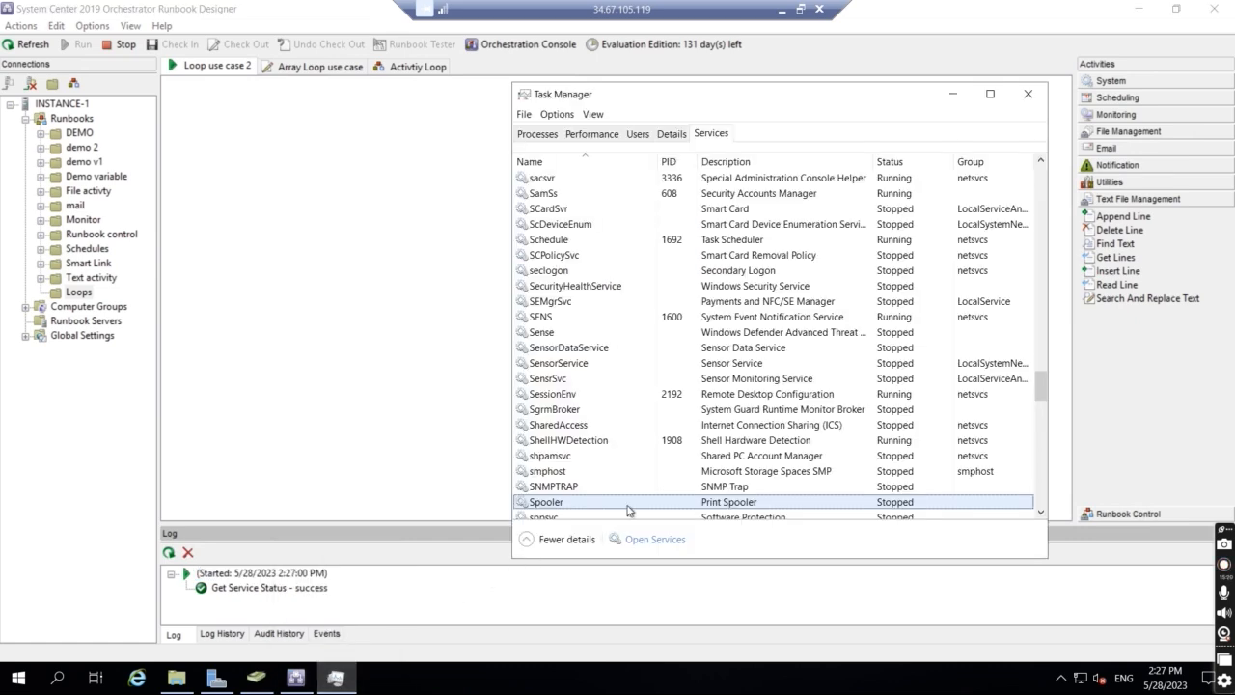
pyautogui.rightClick(680, 506)
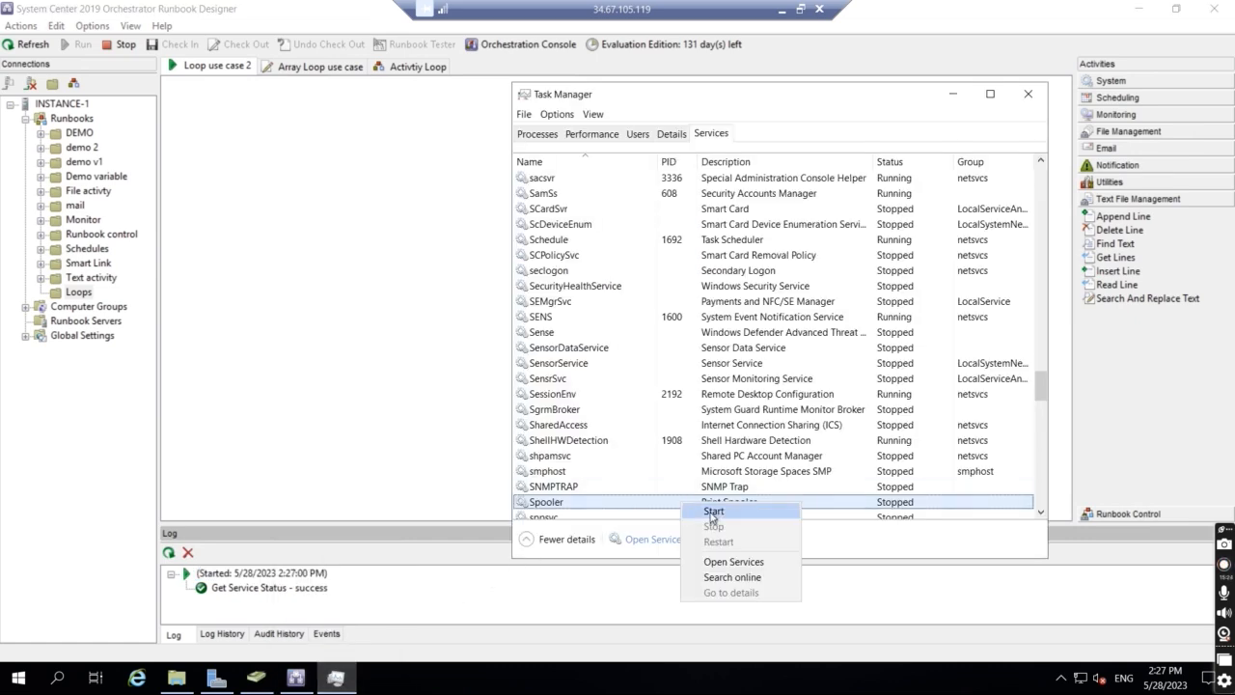
pyautogui.click(713, 512)
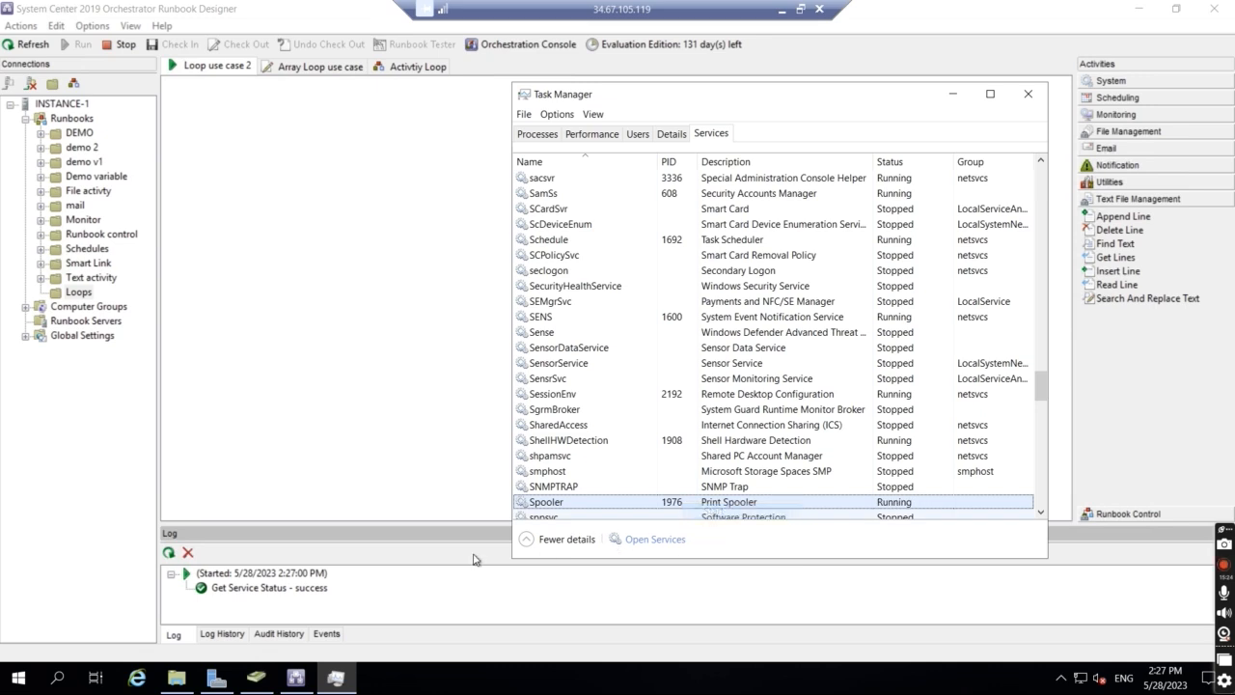
pyautogui.click(382, 428)
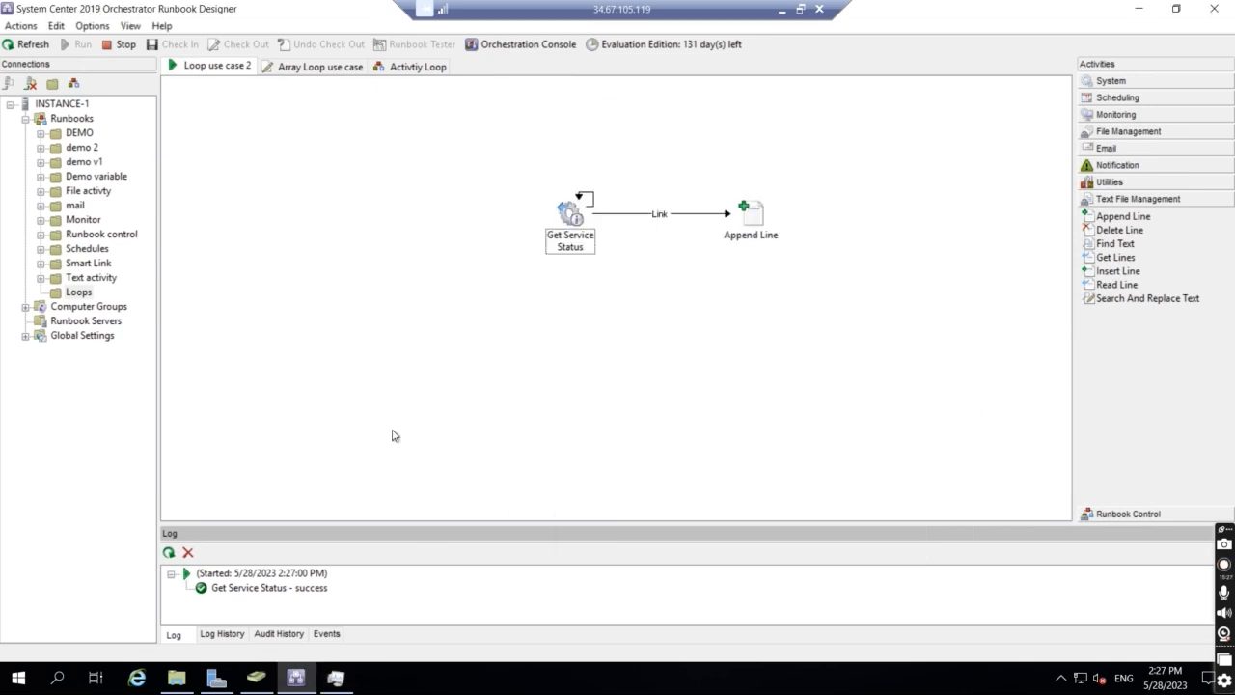
# Inspect the activity details of the Loop use case 2 run in its log history.
pyautogui.click(225, 634)
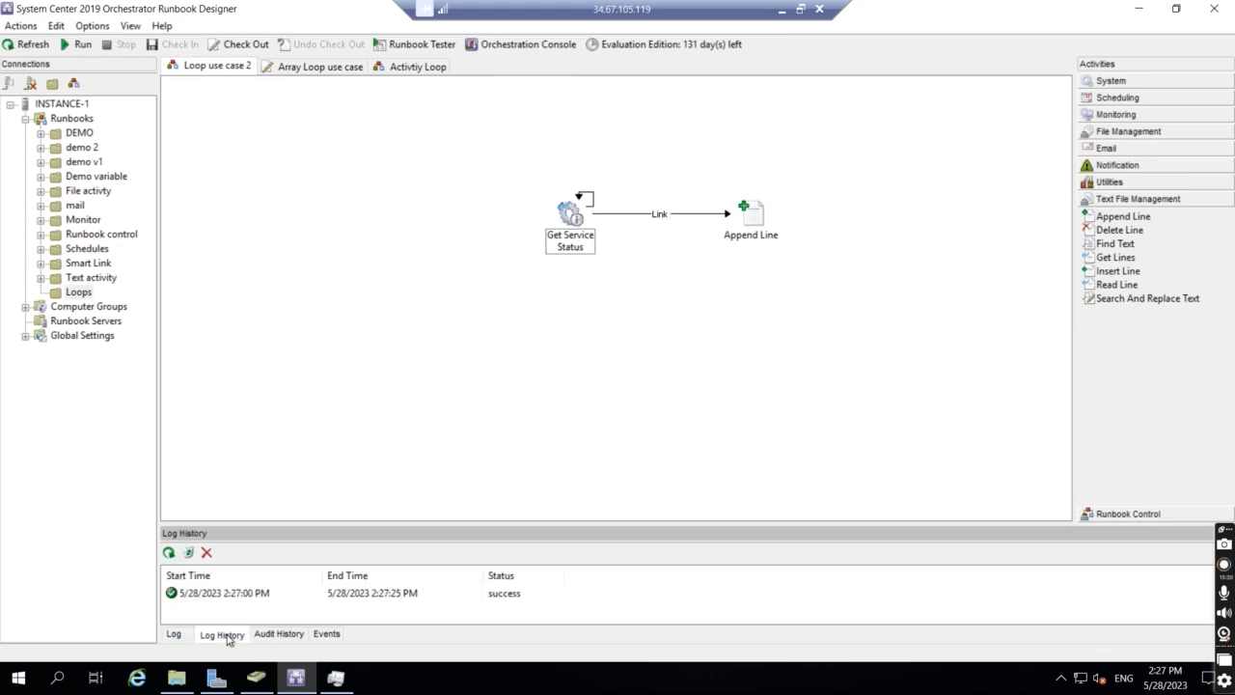
pyautogui.doubleClick(232, 593)
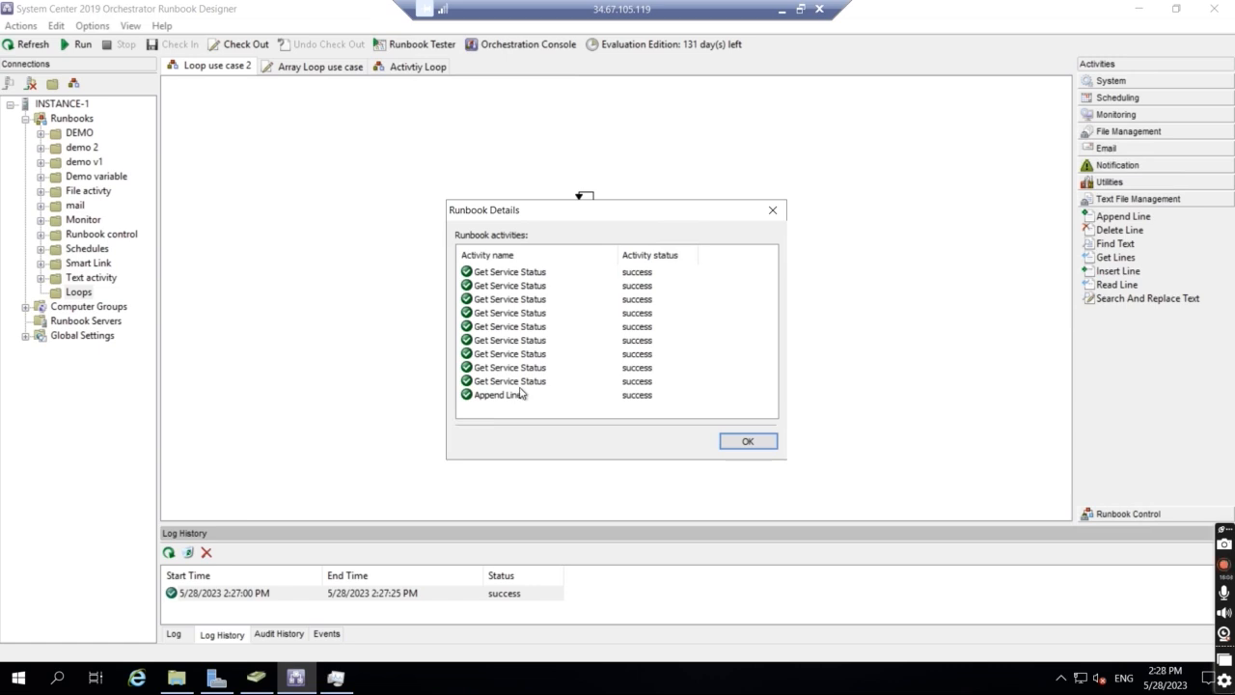
pyautogui.click(727, 444)
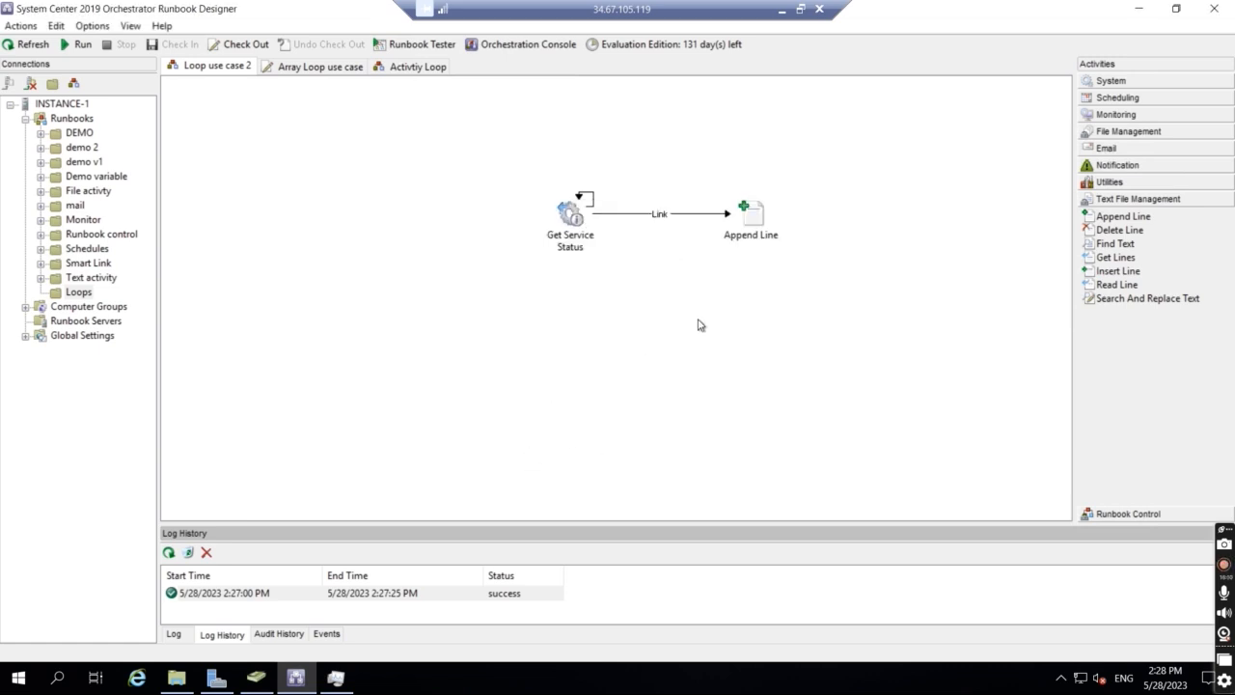
# Replace the Append Line text with the Service display name published data from Get Service Status.
pyautogui.doubleClick(750, 214)
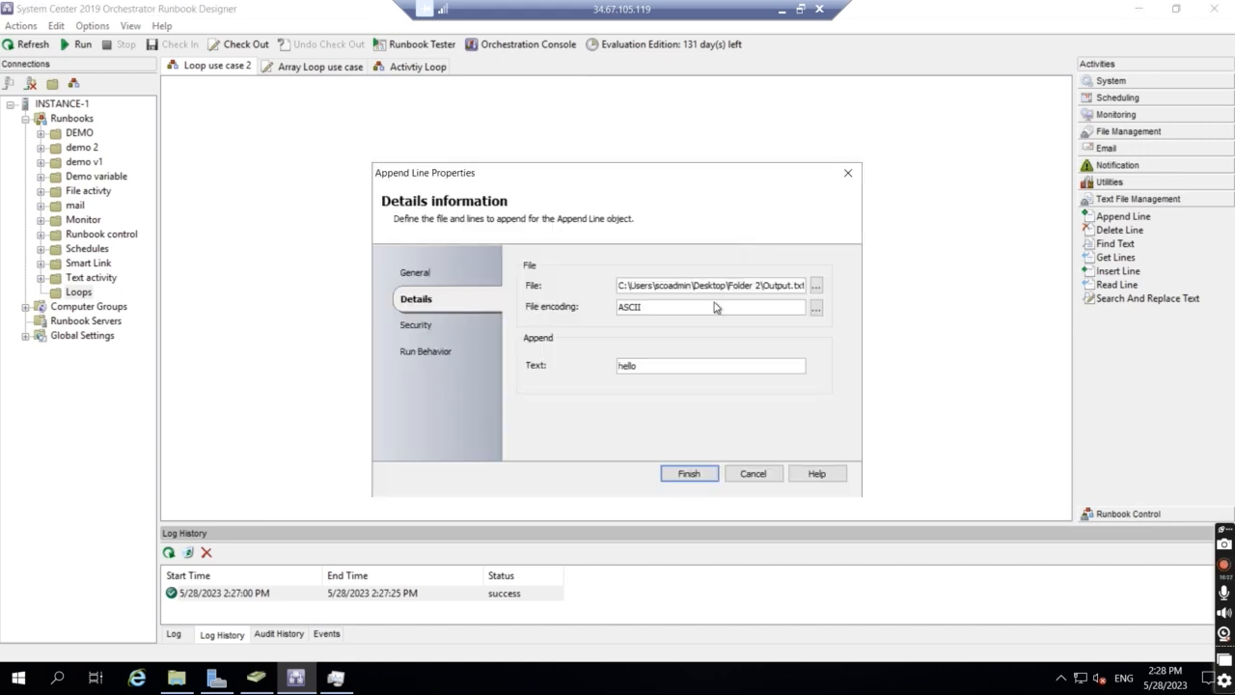
pyautogui.doubleClick(648, 365)
pyautogui.press('BackSpace')
pyautogui.rightClick(648, 364)
pyautogui.moveTo(688, 376)
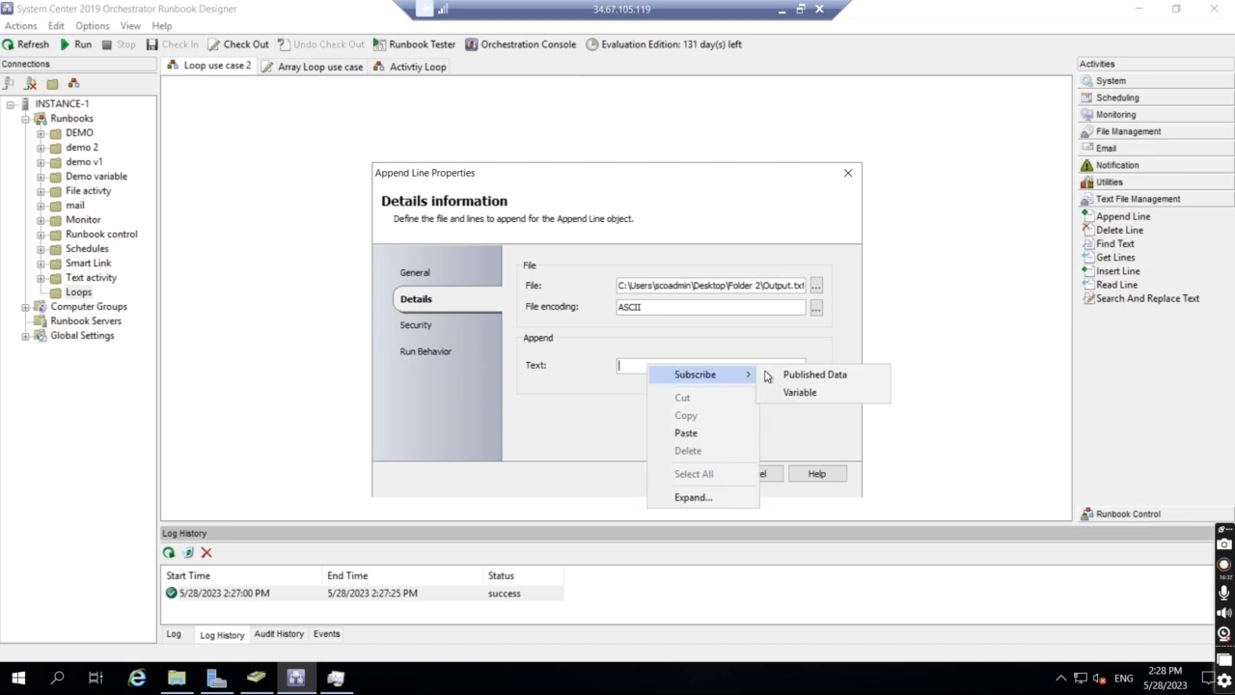
pyautogui.click(805, 374)
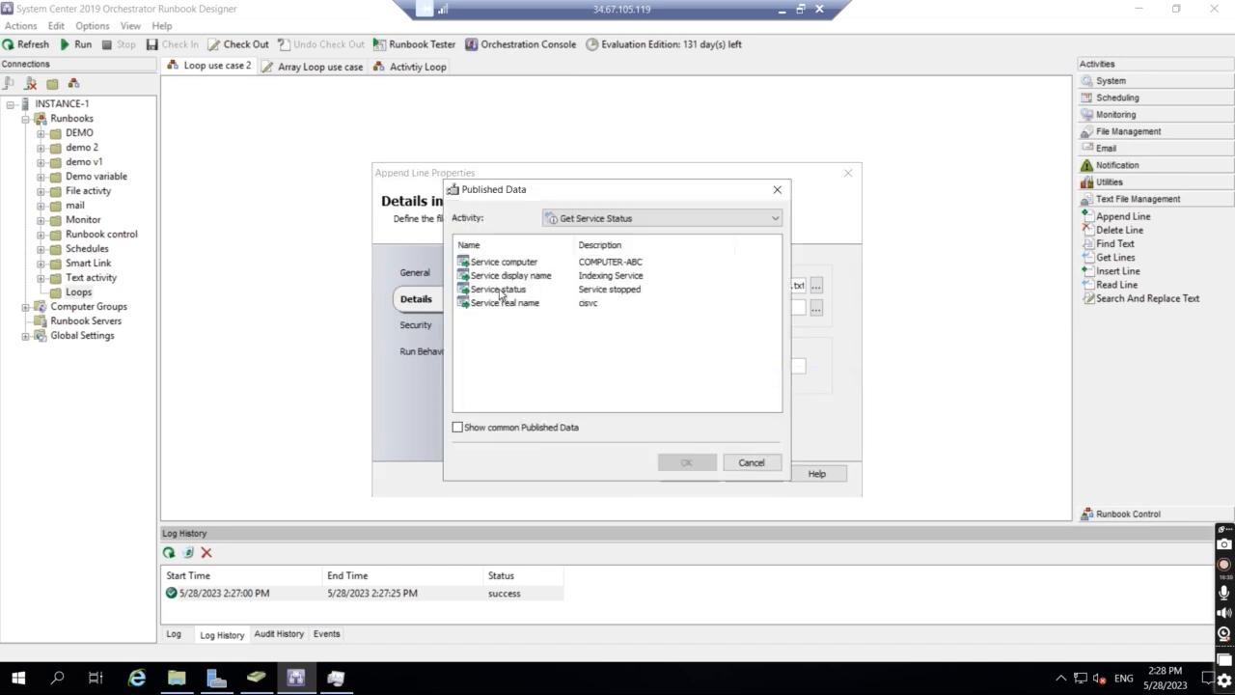
pyautogui.click(511, 276)
pyautogui.click(686, 462)
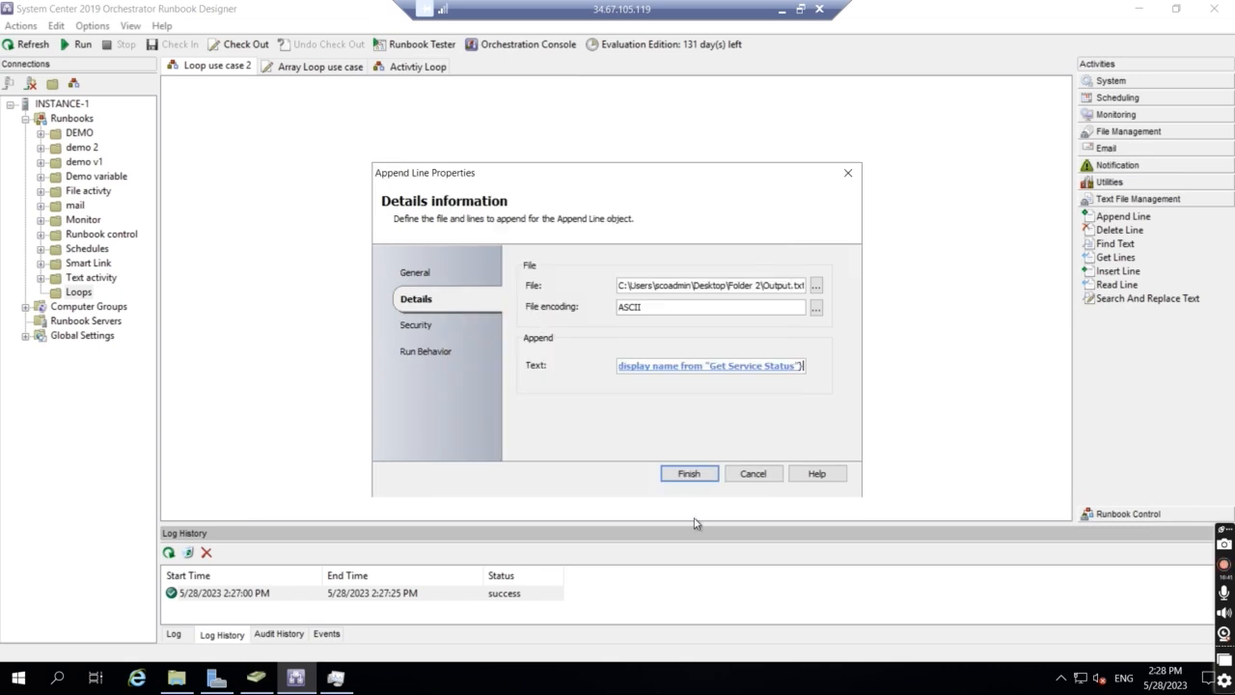
pyautogui.click(672, 476)
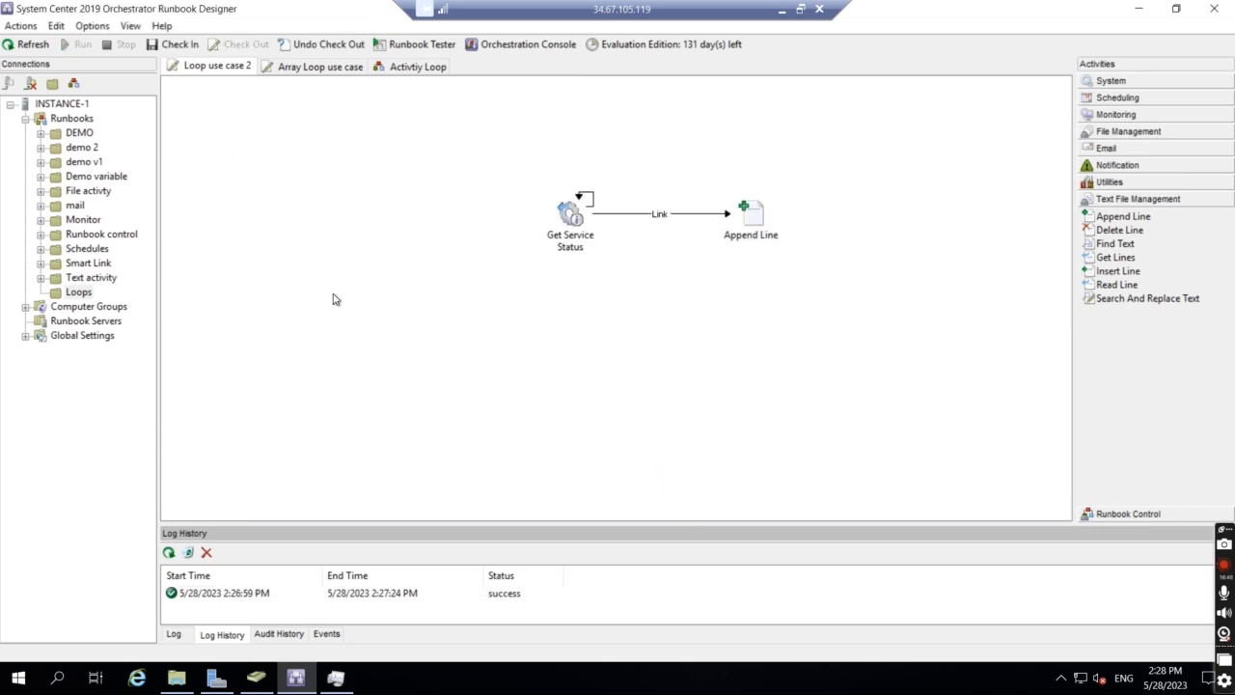
# Check the Print Spooler service's state in Task Manager, and review the details of the Get Service Status activity.
pyautogui.click(336, 678)
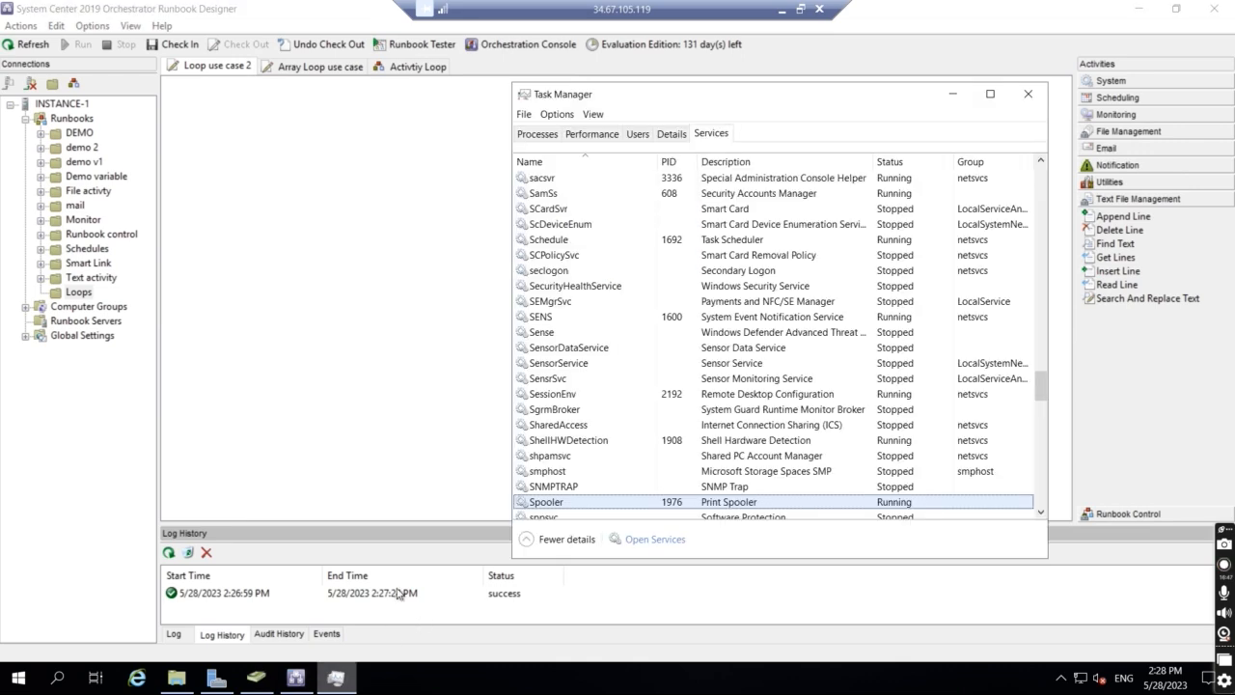
pyautogui.click(353, 455)
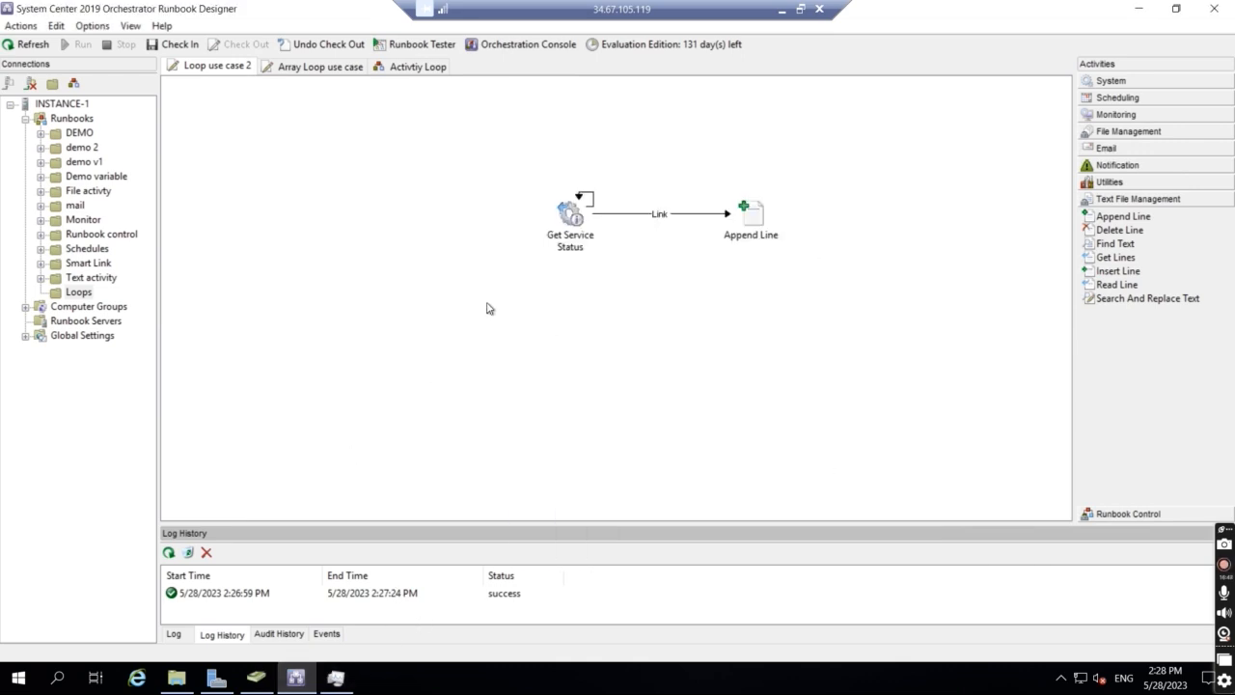
pyautogui.doubleClick(572, 216)
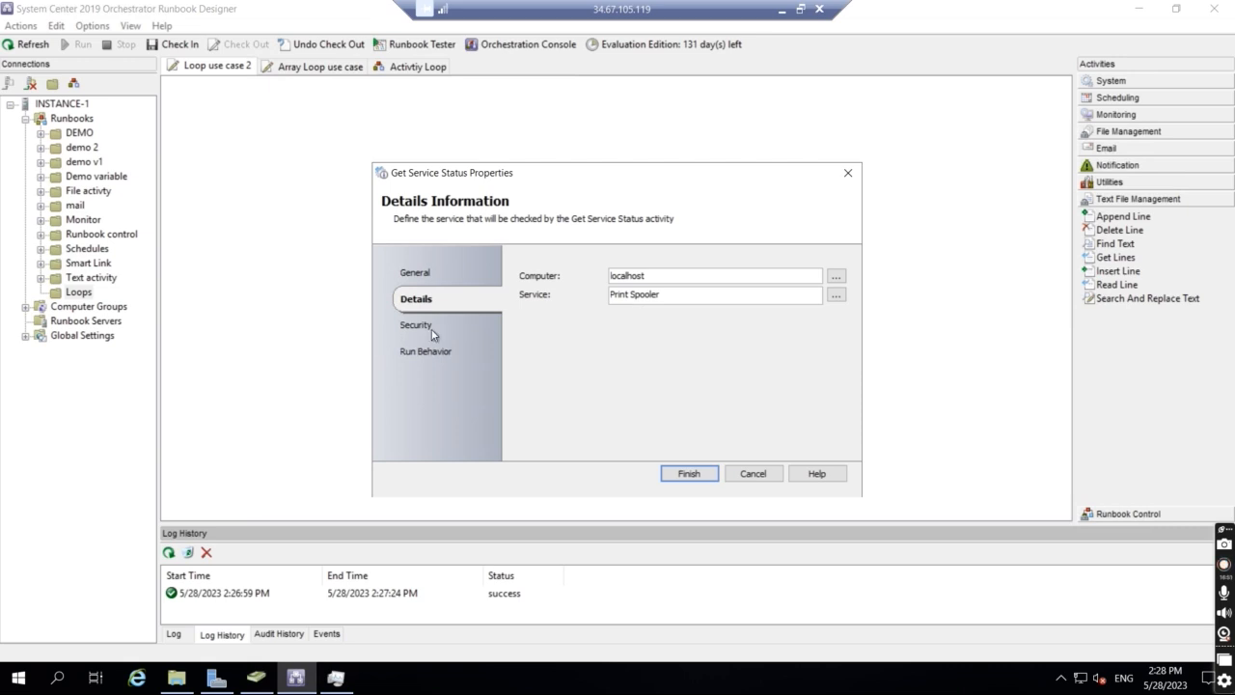
pyautogui.click(747, 473)
# Set the value in the Get Service Status loop's exit condition to "stopped".
pyautogui.rightClick(569, 229)
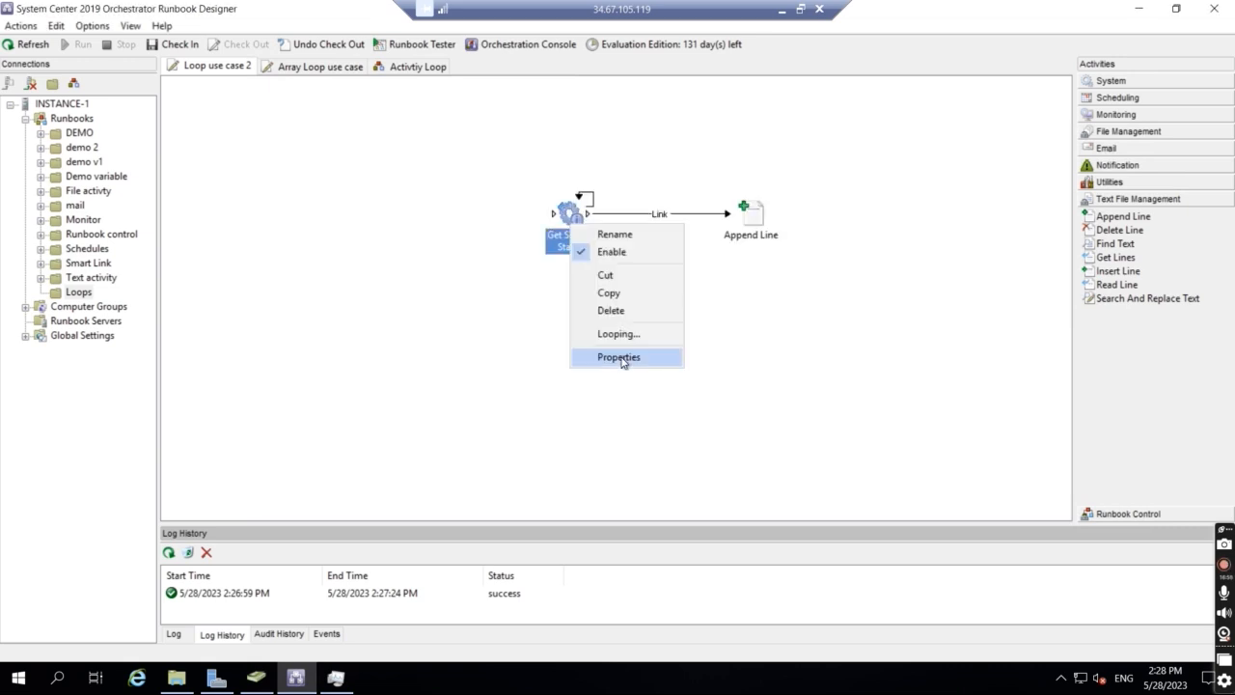
pyautogui.click(623, 336)
pyautogui.click(407, 301)
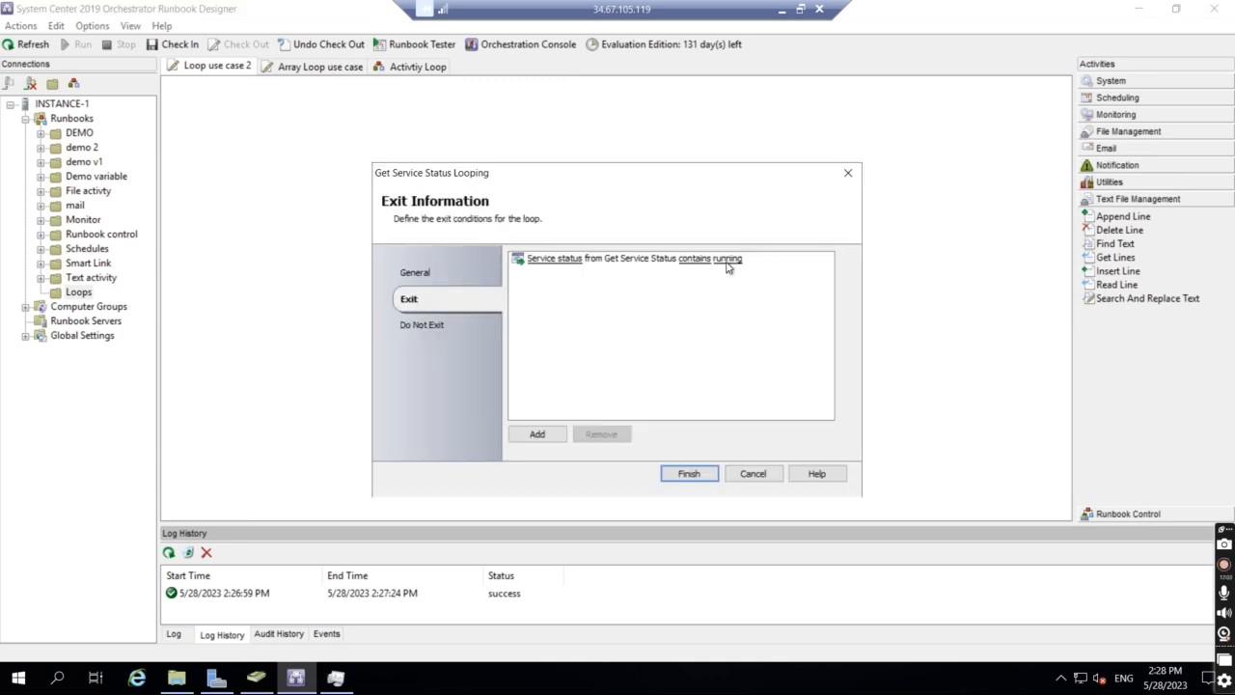
pyautogui.click(728, 260)
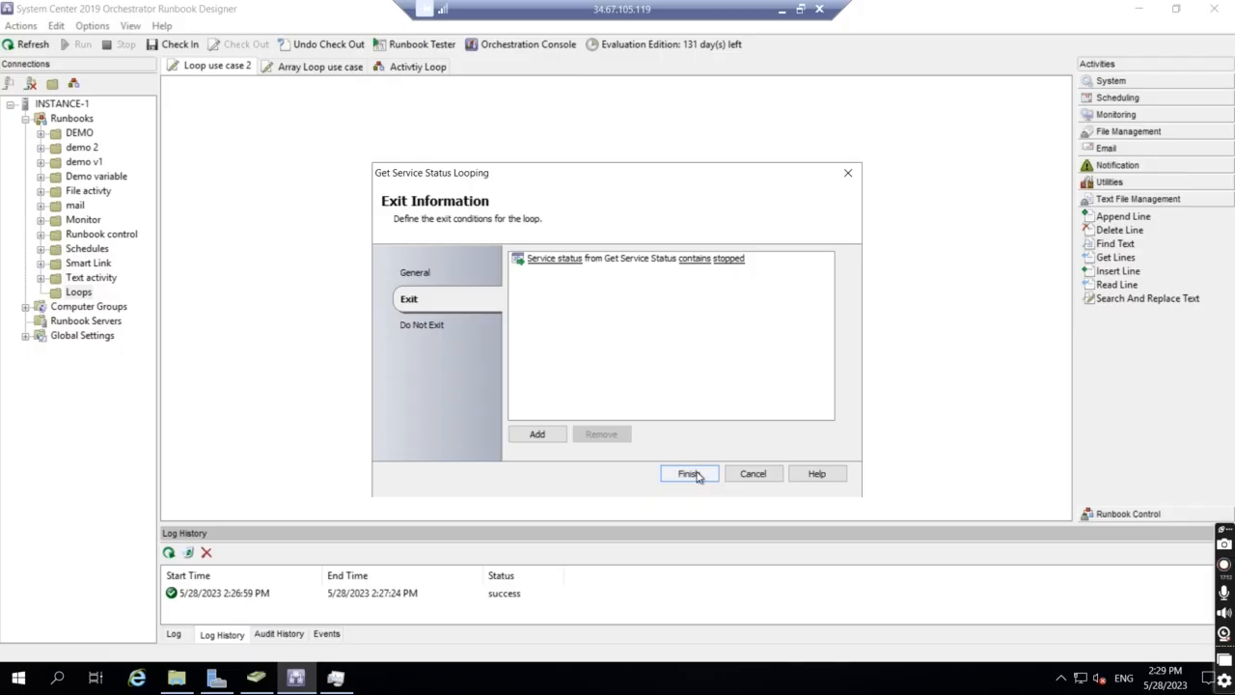
pyautogui.click(689, 474)
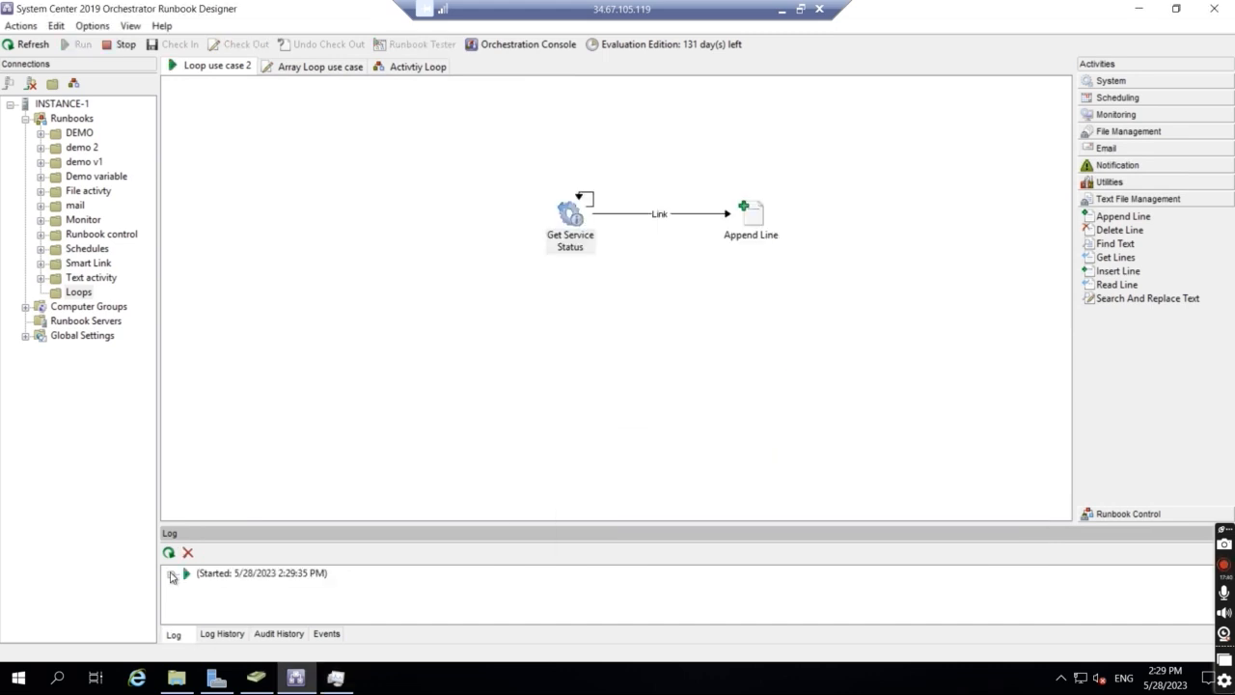
# Expand the current run in the runbook's log, and stop the Print Spooler service in Task Manager.
pyautogui.click(170, 574)
pyautogui.click(335, 677)
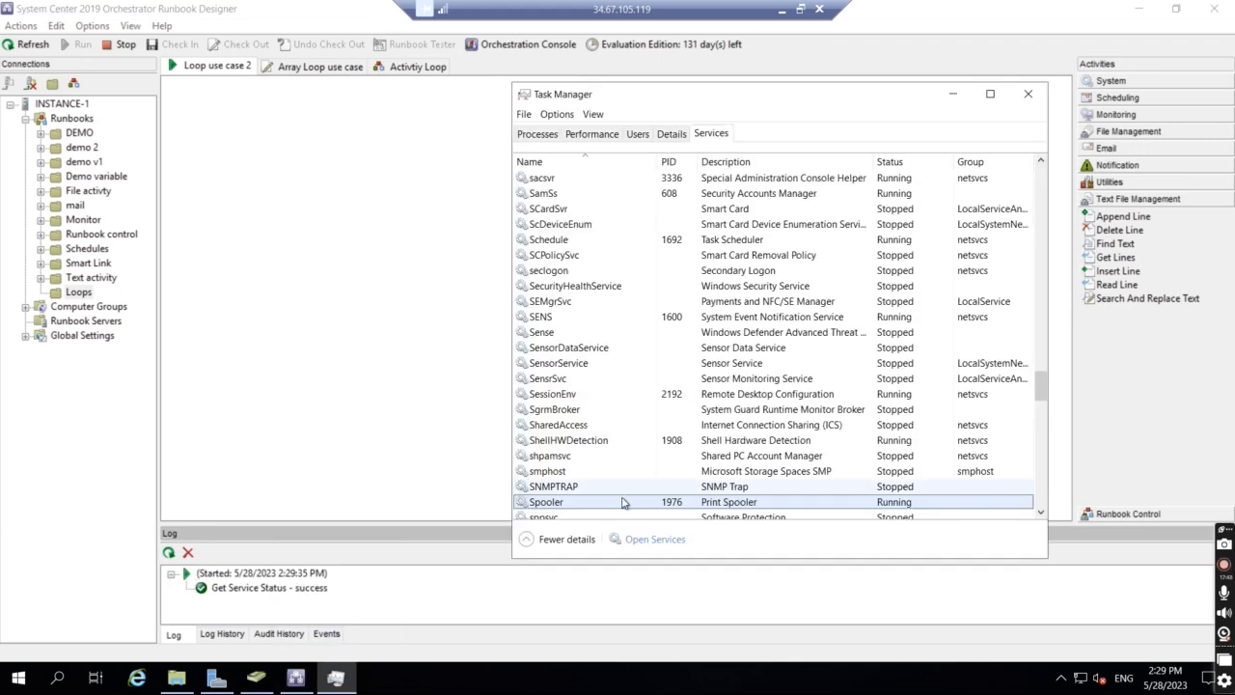
pyautogui.rightClick(622, 500)
pyautogui.click(655, 524)
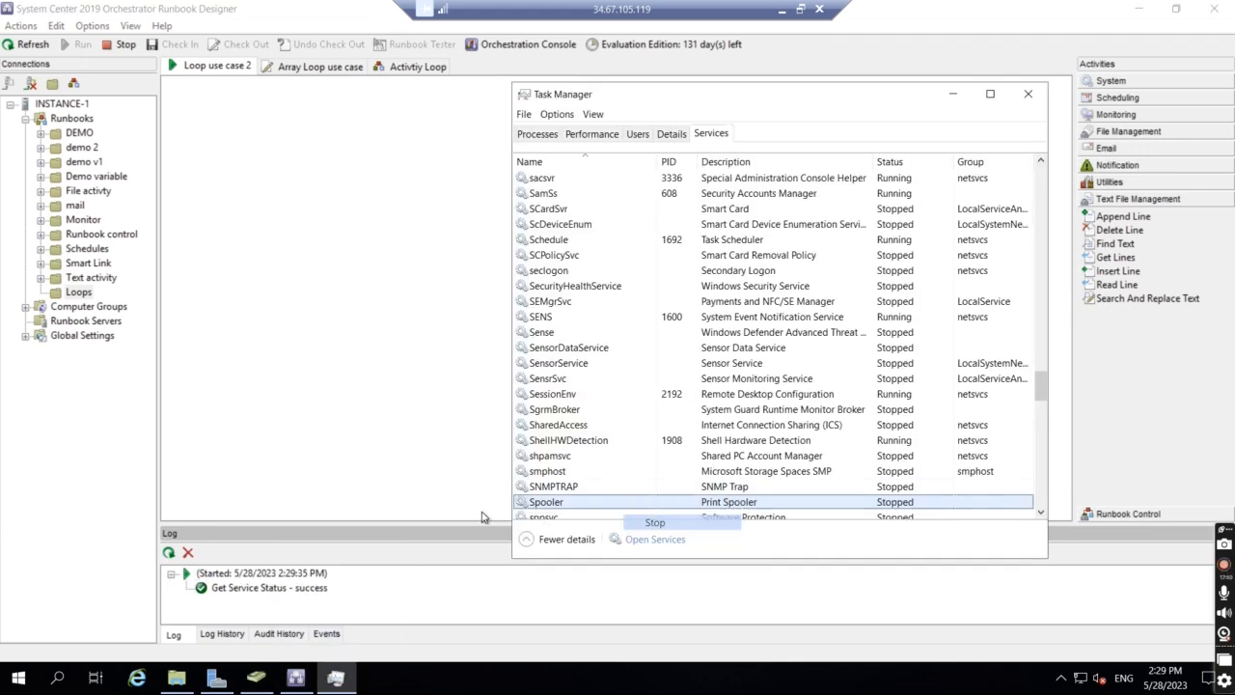
pyautogui.click(247, 519)
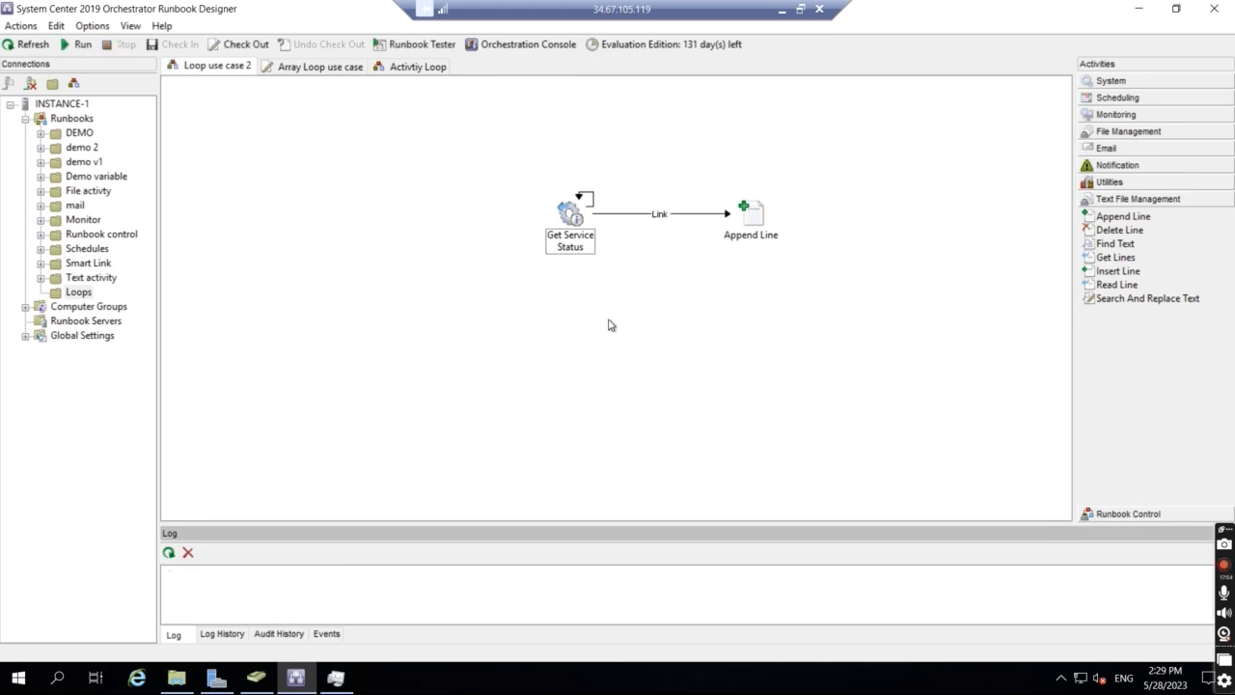
# Review the activity details of the latest Loop use case 2 run in the log history.
pyautogui.click(224, 633)
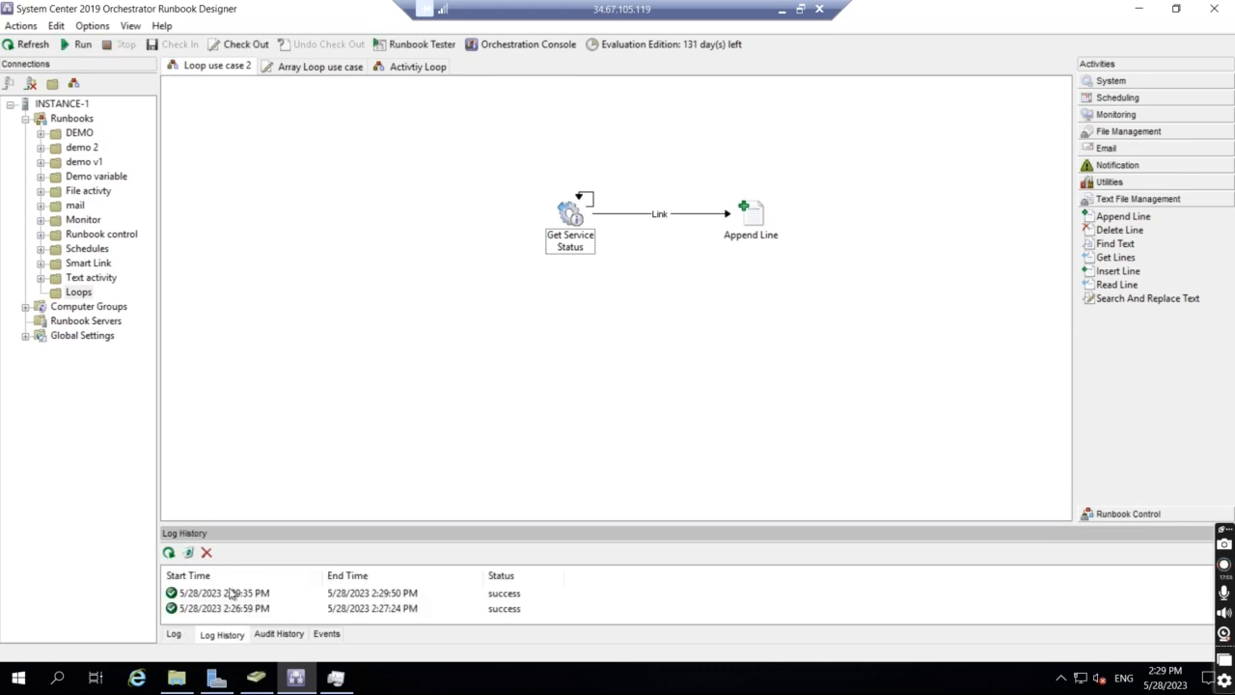
pyautogui.doubleClick(232, 593)
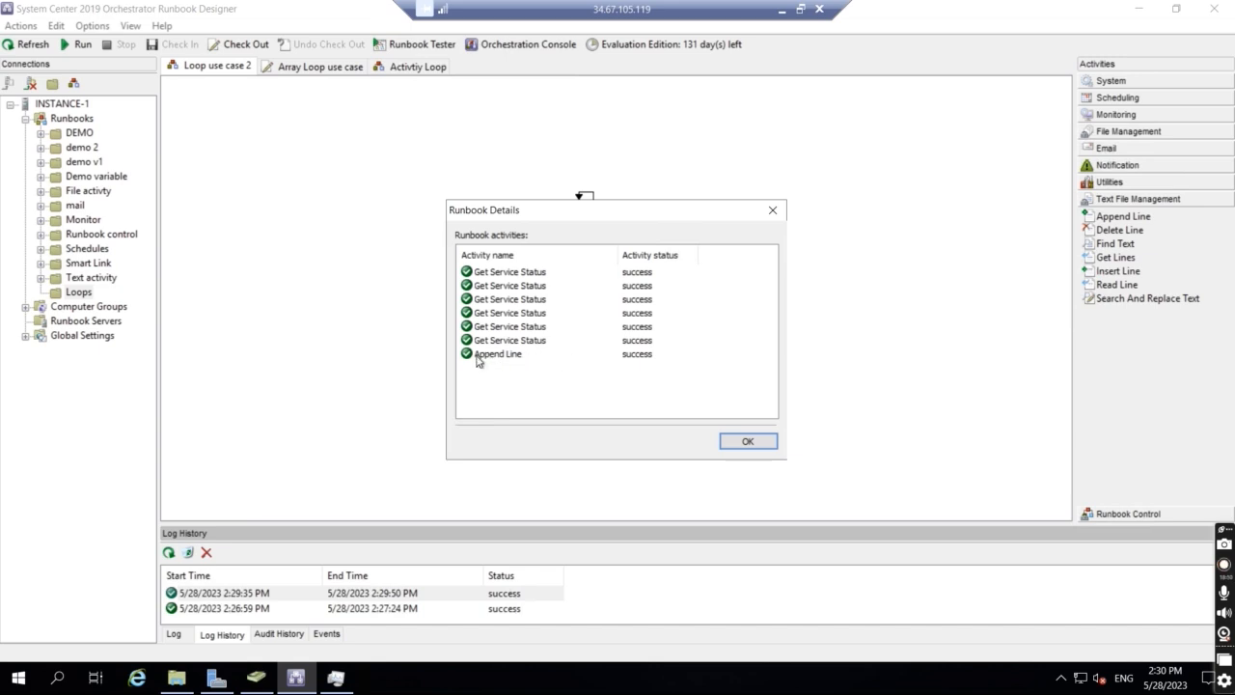
pyautogui.click(772, 210)
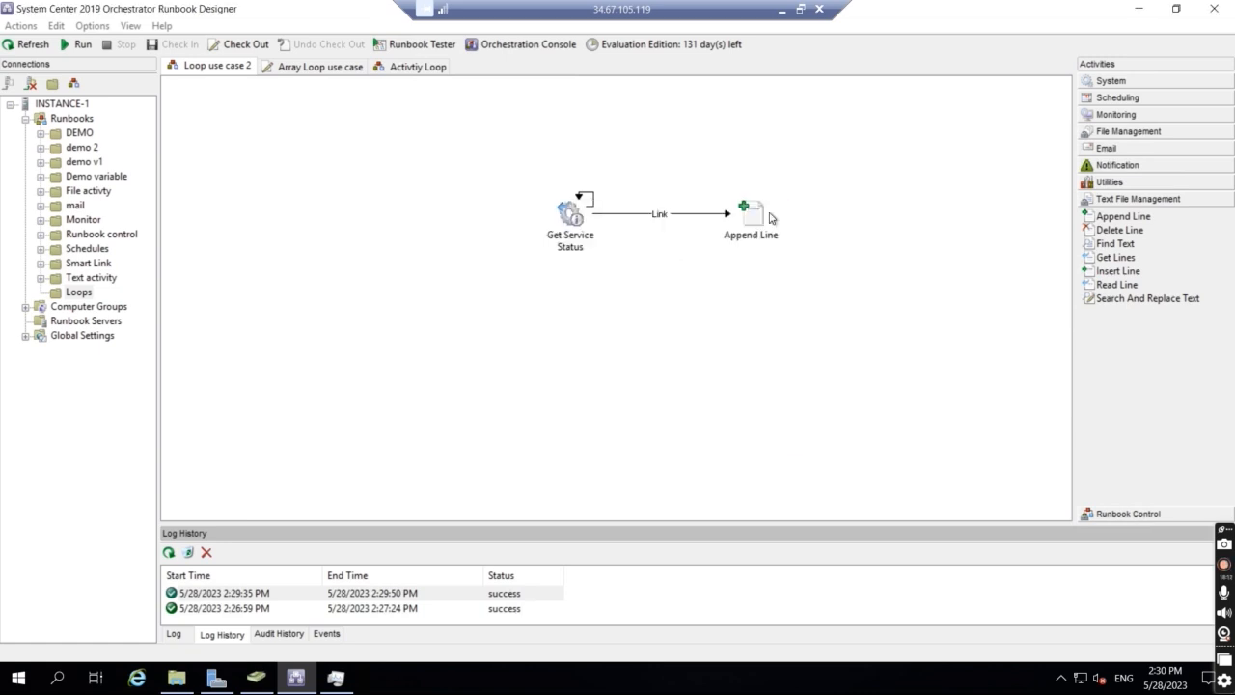
# In the Array Loop use case runbook, select input.txt from Folder 2 as the file for the Read Line activity.
pyautogui.click(318, 68)
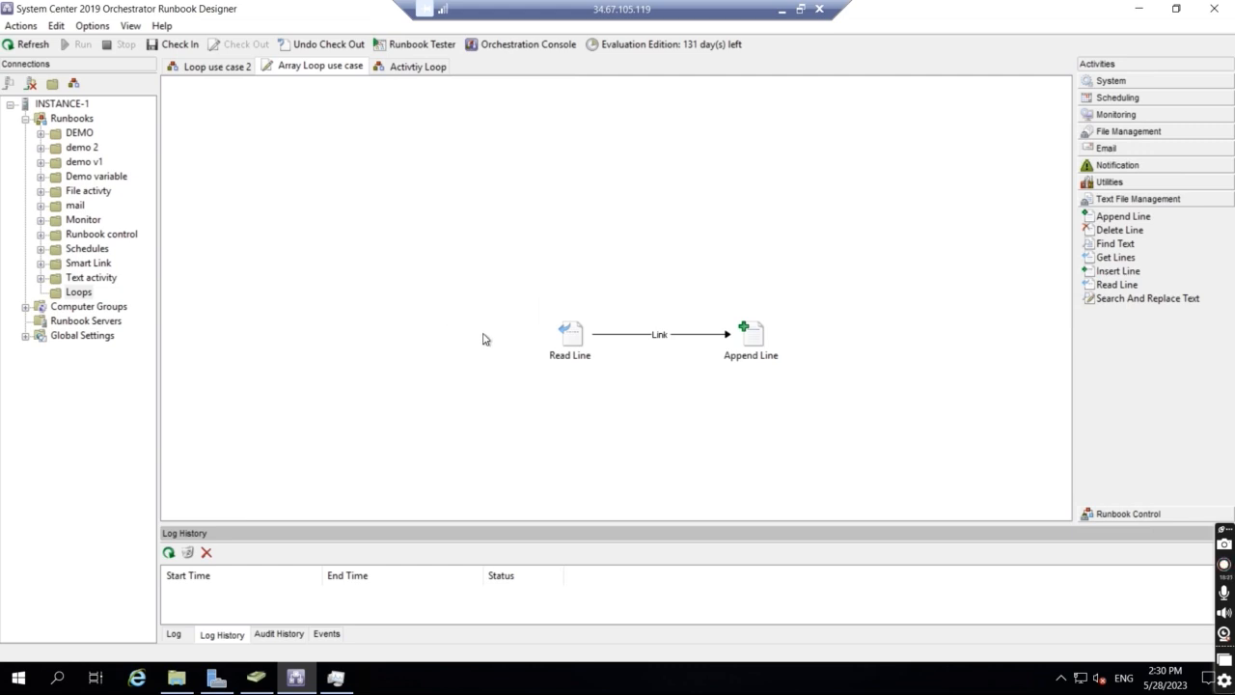
pyautogui.click(571, 340)
pyautogui.doubleClick(571, 345)
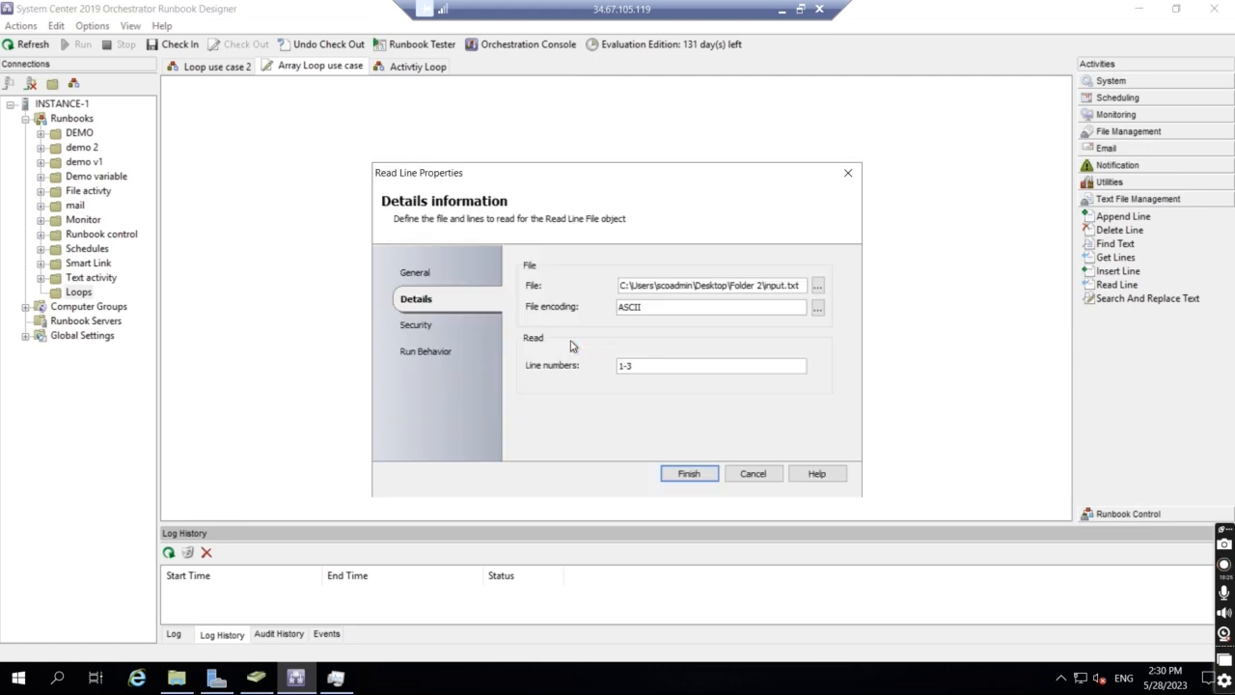
pyautogui.click(817, 287)
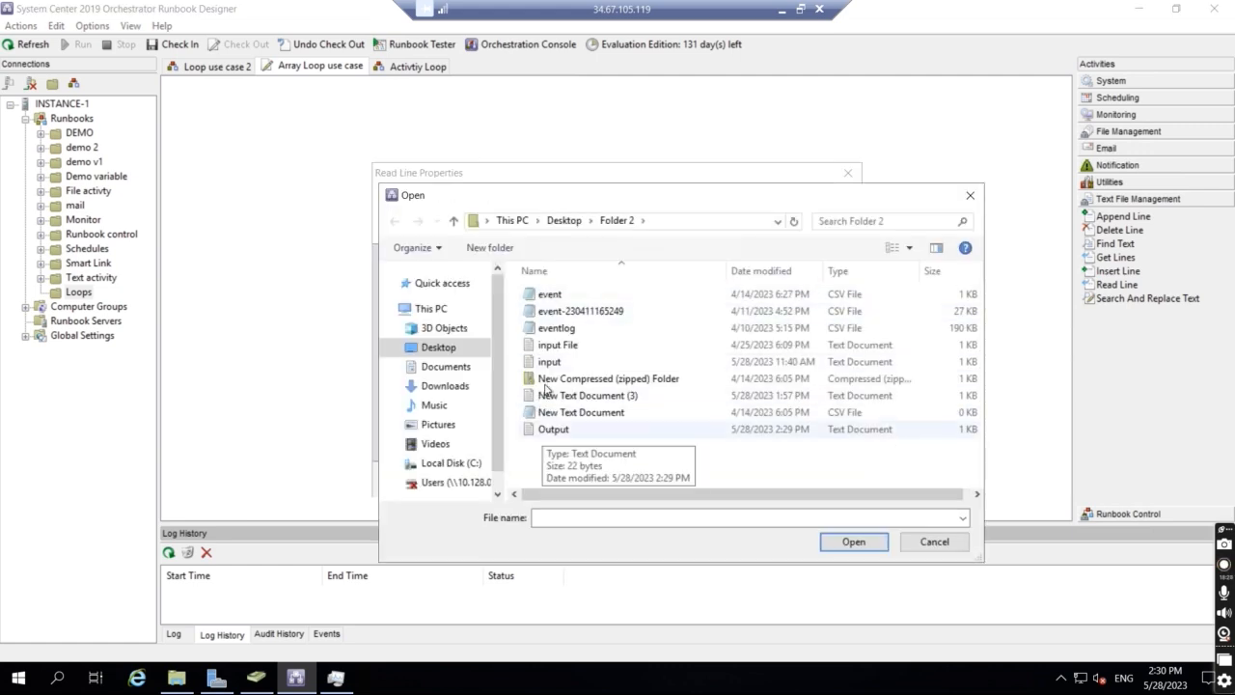
pyautogui.doubleClick(550, 363)
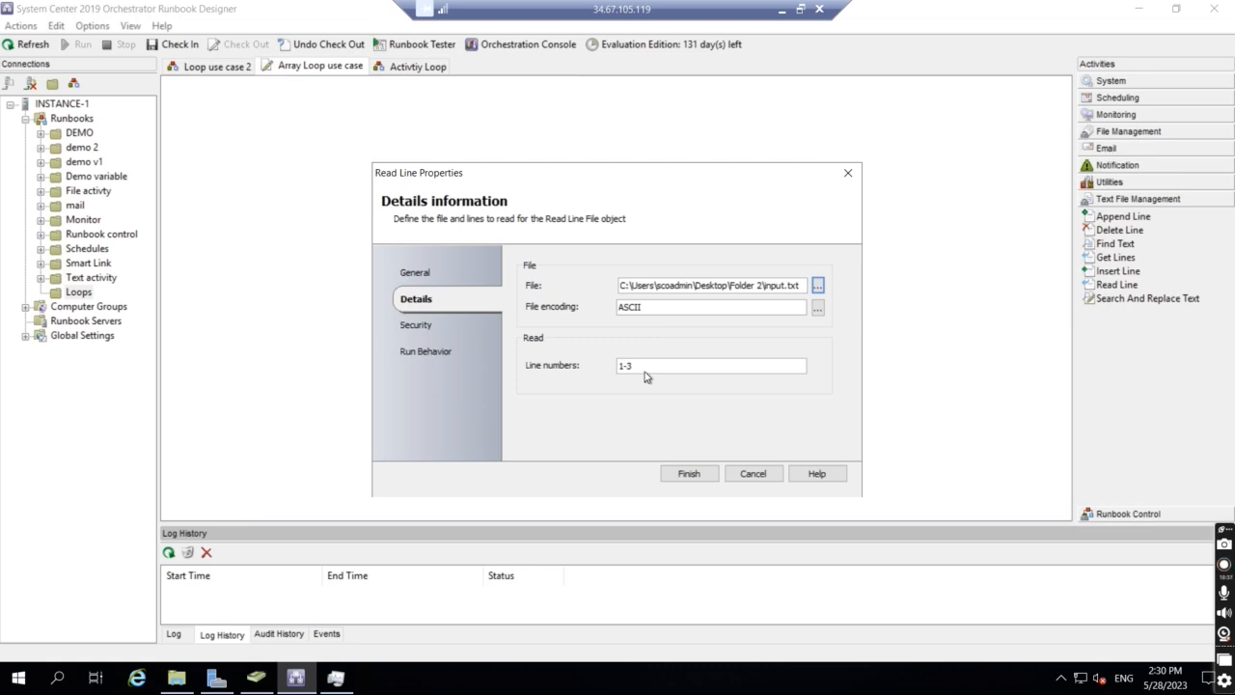
pyautogui.click(689, 472)
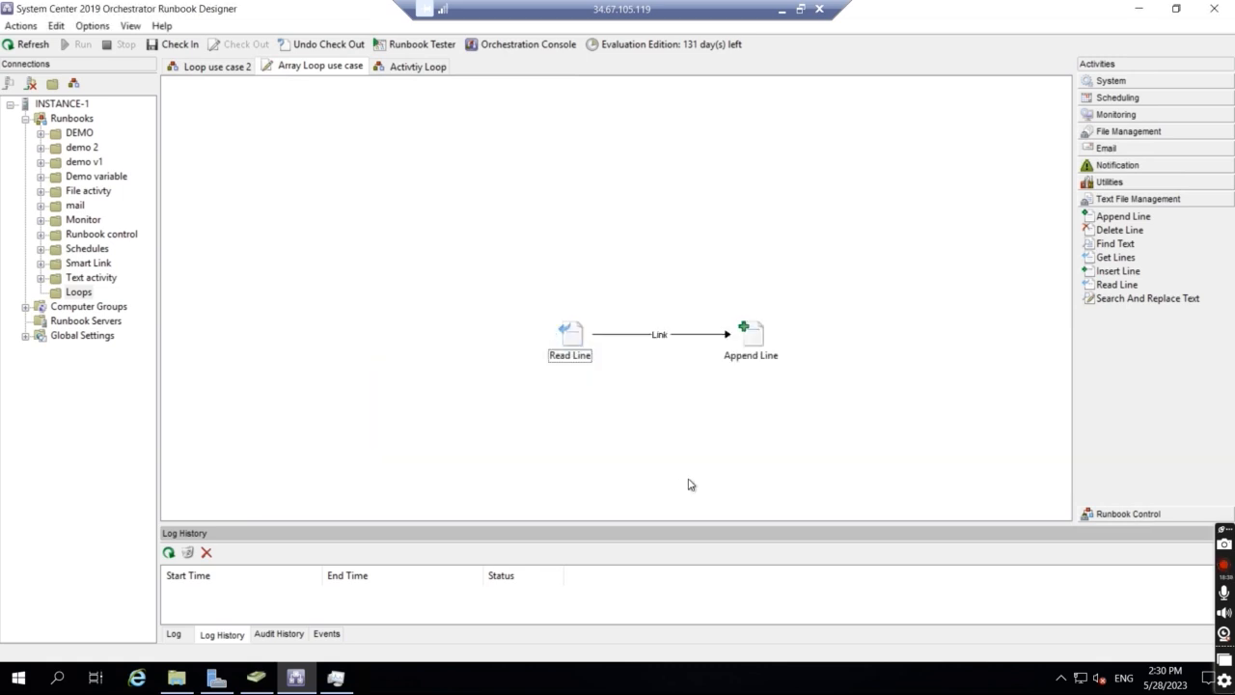
# Configure the Append Line activity with Output.txt from Folder 2 as its file and "Hey" as its text.
pyautogui.doubleClick(745, 338)
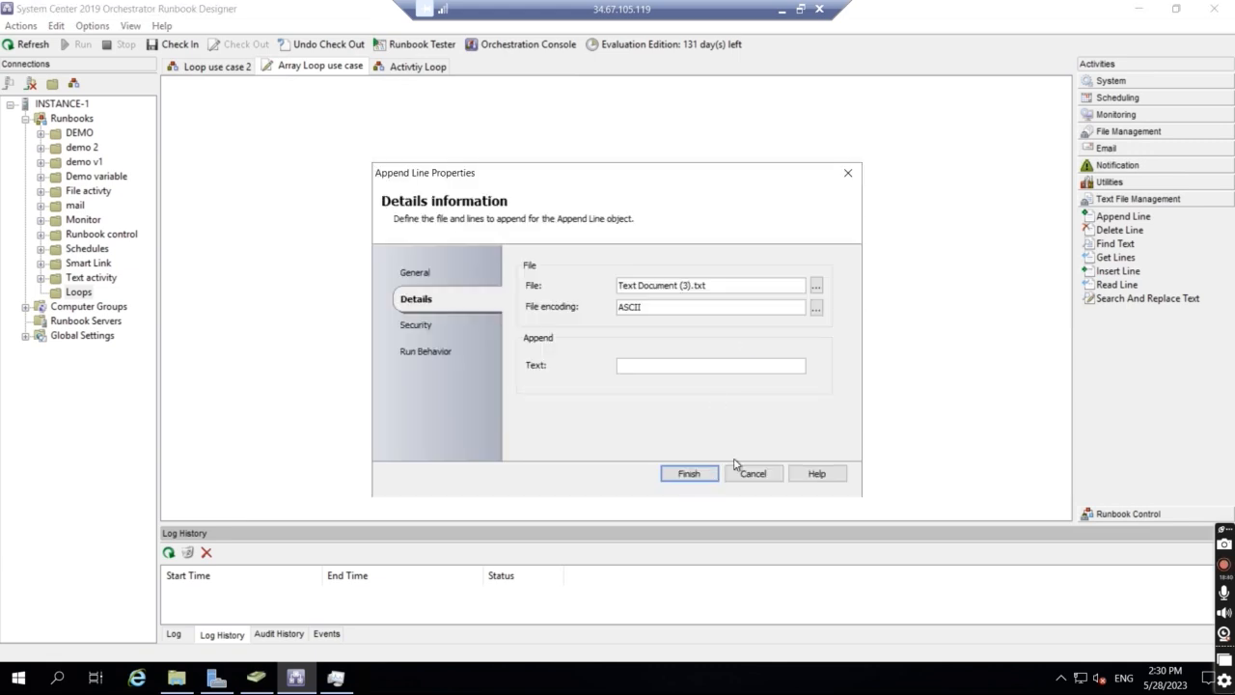
pyautogui.click(664, 371)
pyautogui.click(816, 286)
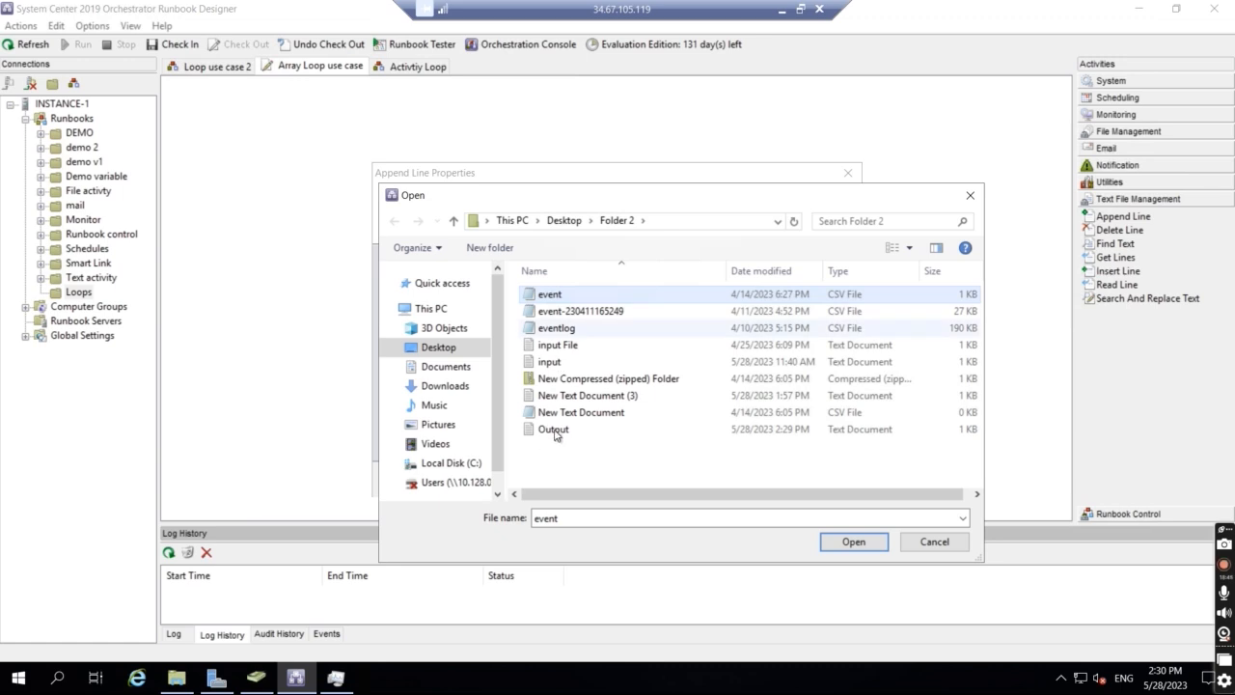
pyautogui.doubleClick(554, 433)
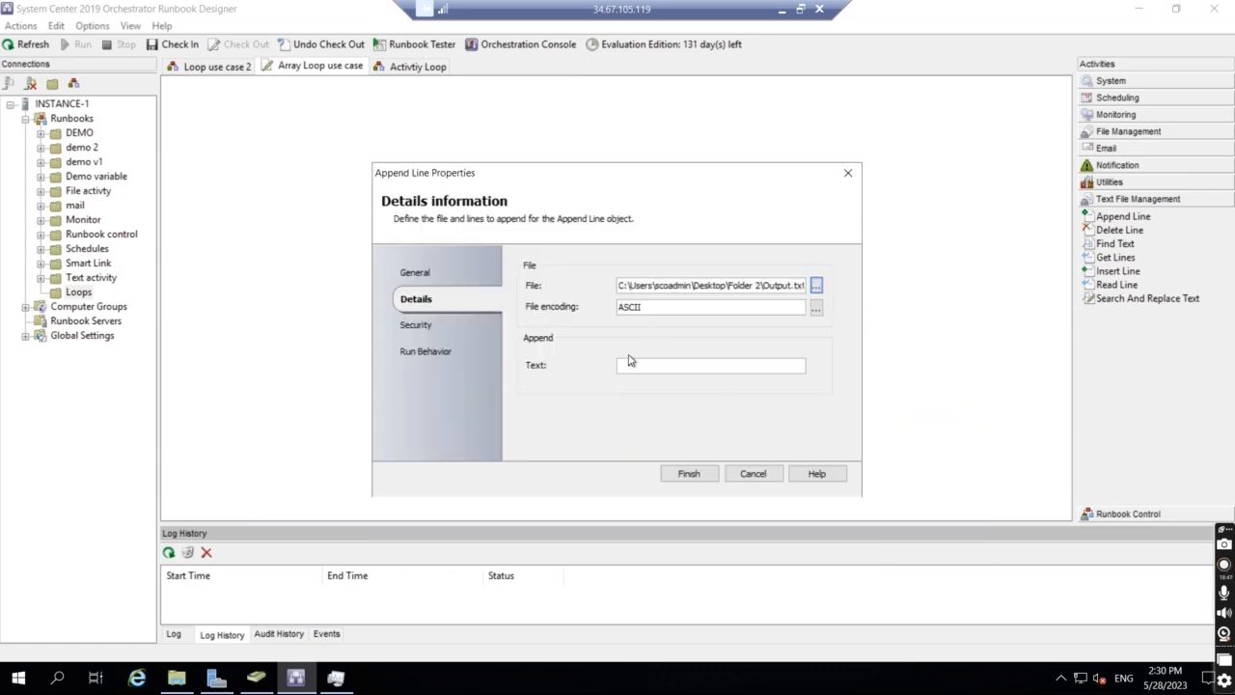
pyautogui.click(629, 368)
pyautogui.write('Hey')
pyautogui.click(689, 473)
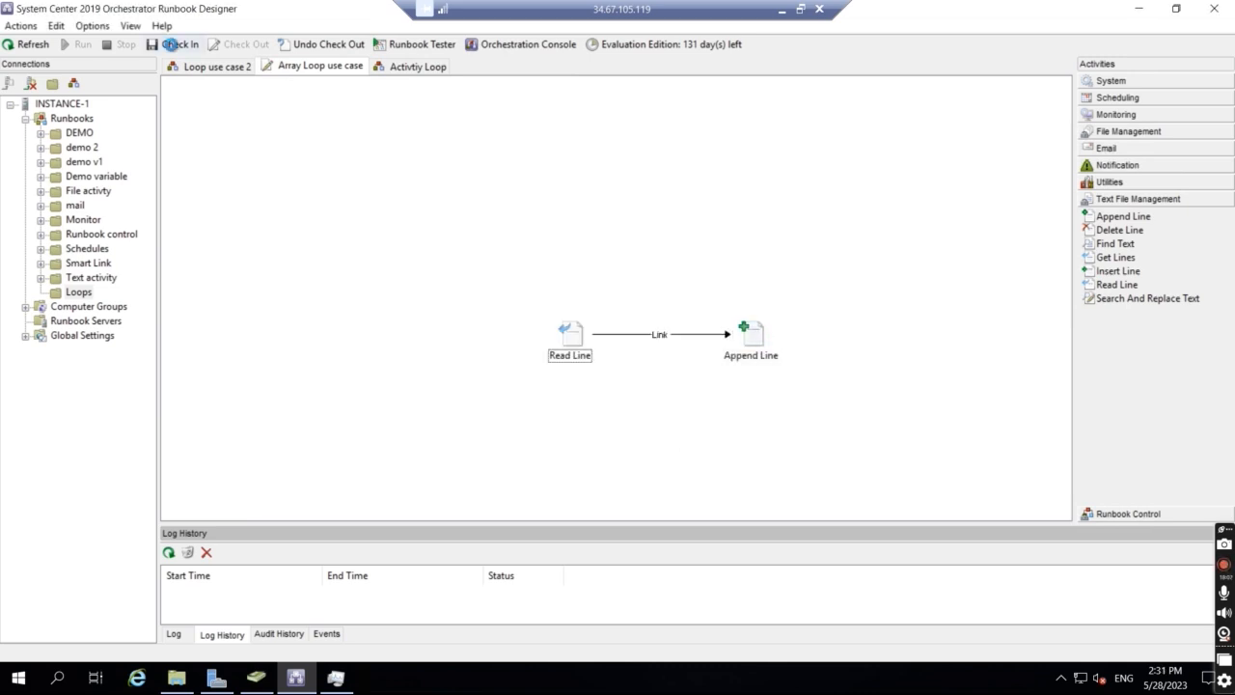
# Check in and run the Array Loop use case runbook, and review the run's activity details.
pyautogui.click(174, 43)
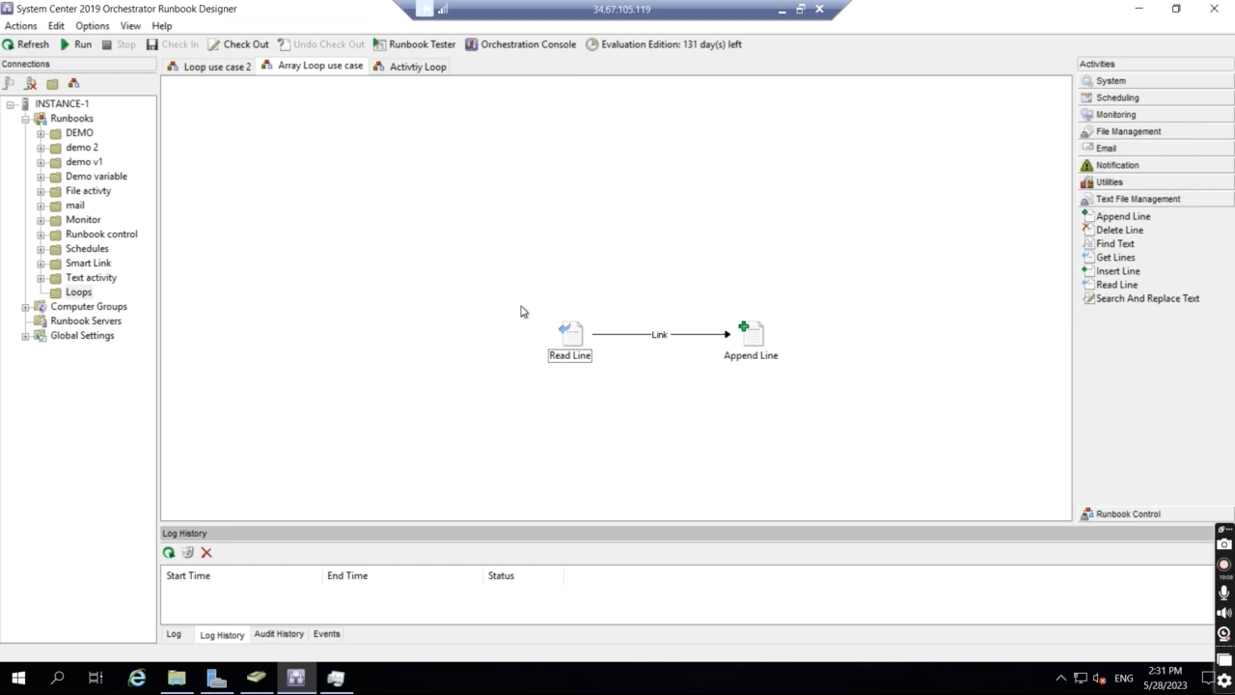
pyautogui.click(76, 45)
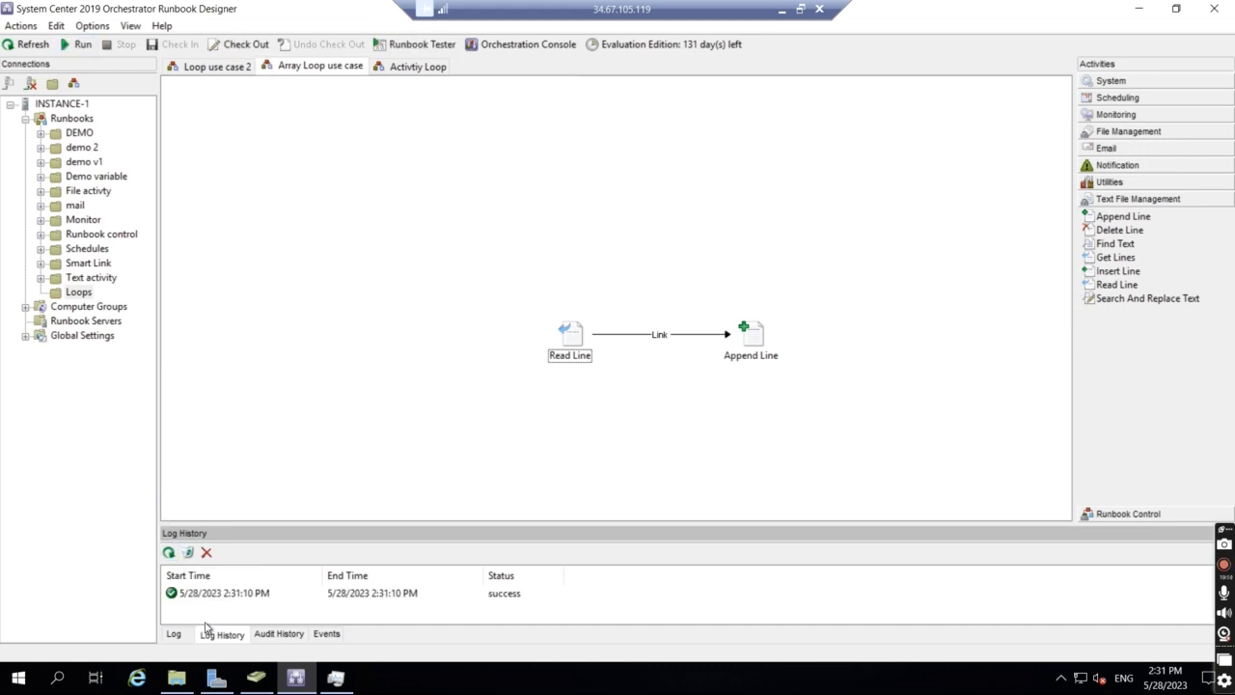
pyautogui.doubleClick(214, 595)
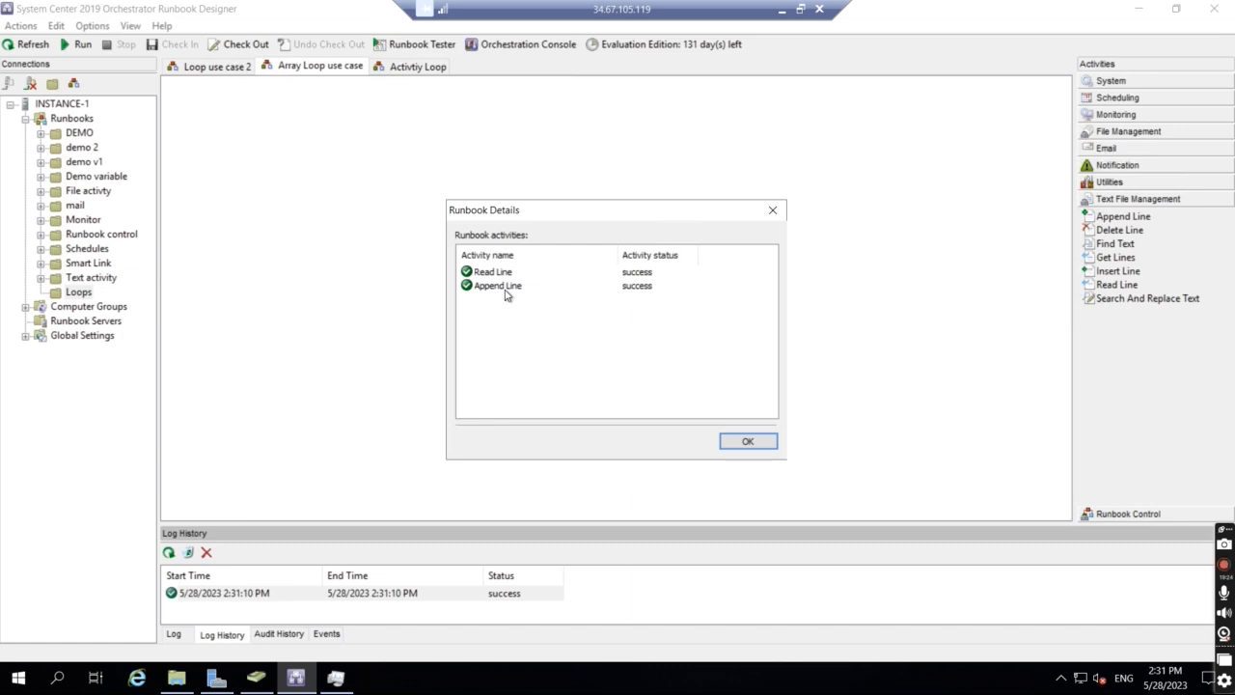
pyautogui.click(773, 212)
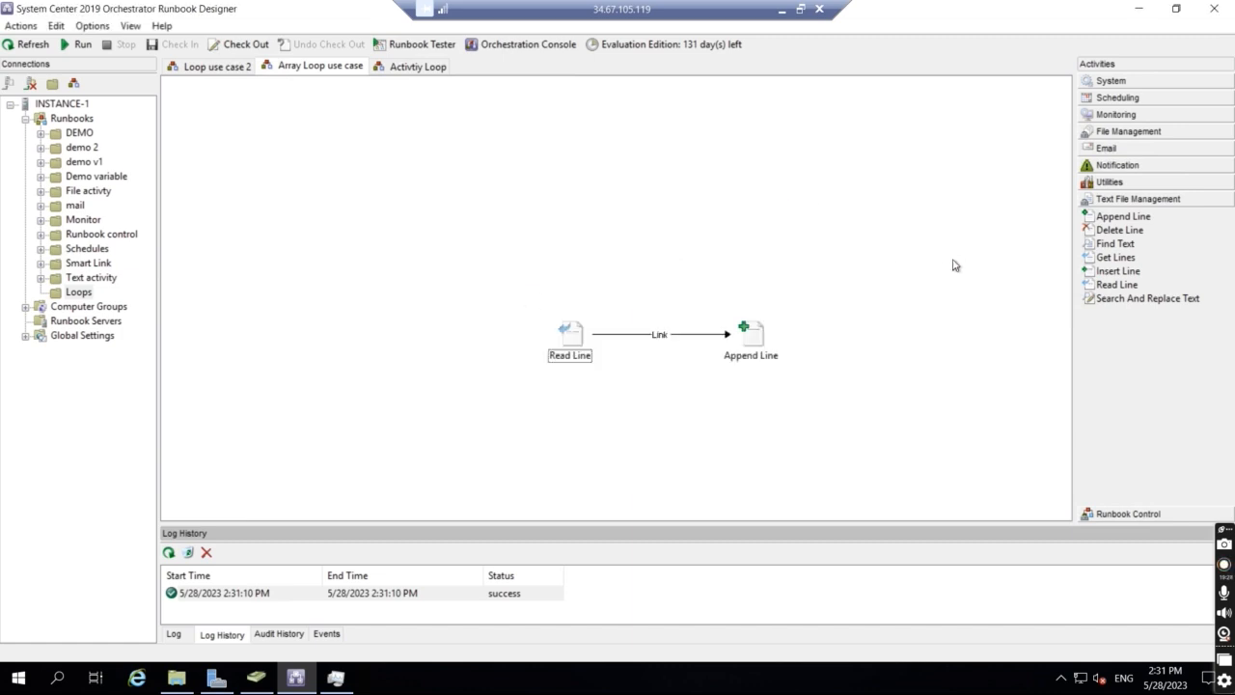
# Replace the Append Line text with the Line text published data from Read Line.
pyautogui.click(576, 339)
pyautogui.doubleClick(752, 333)
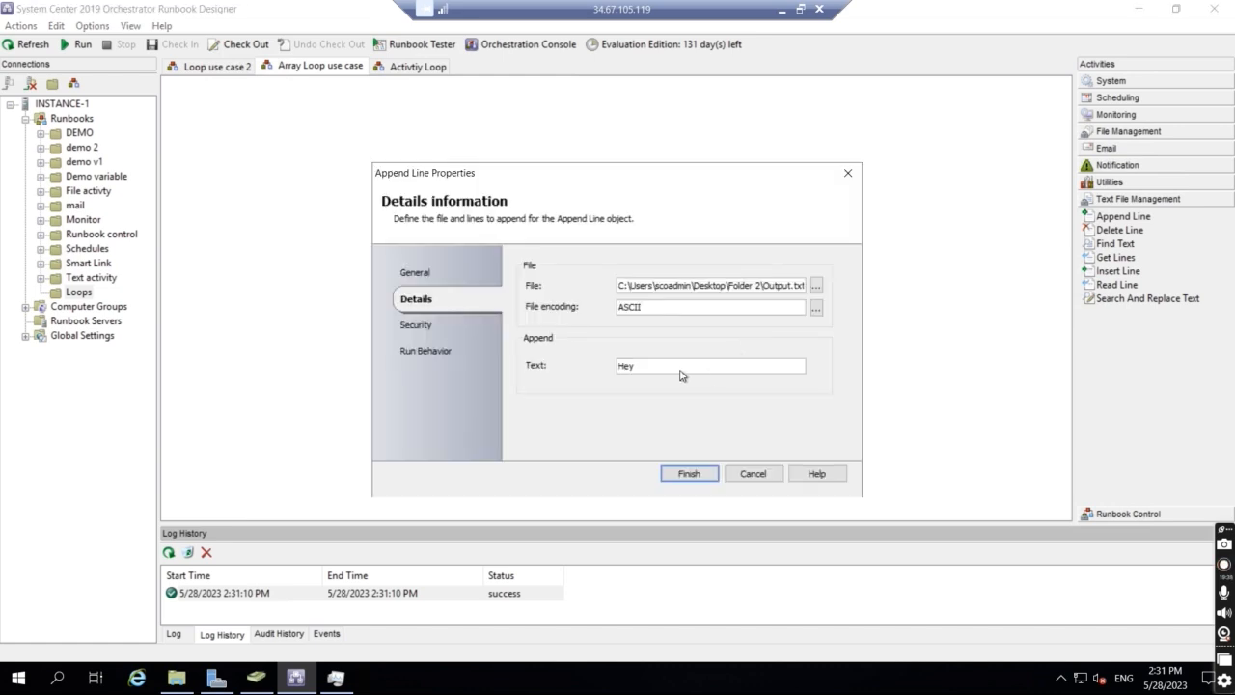
pyautogui.click(682, 372)
pyautogui.press('BackSpace')
pyautogui.press('BackSpace')
pyautogui.rightClick(686, 370)
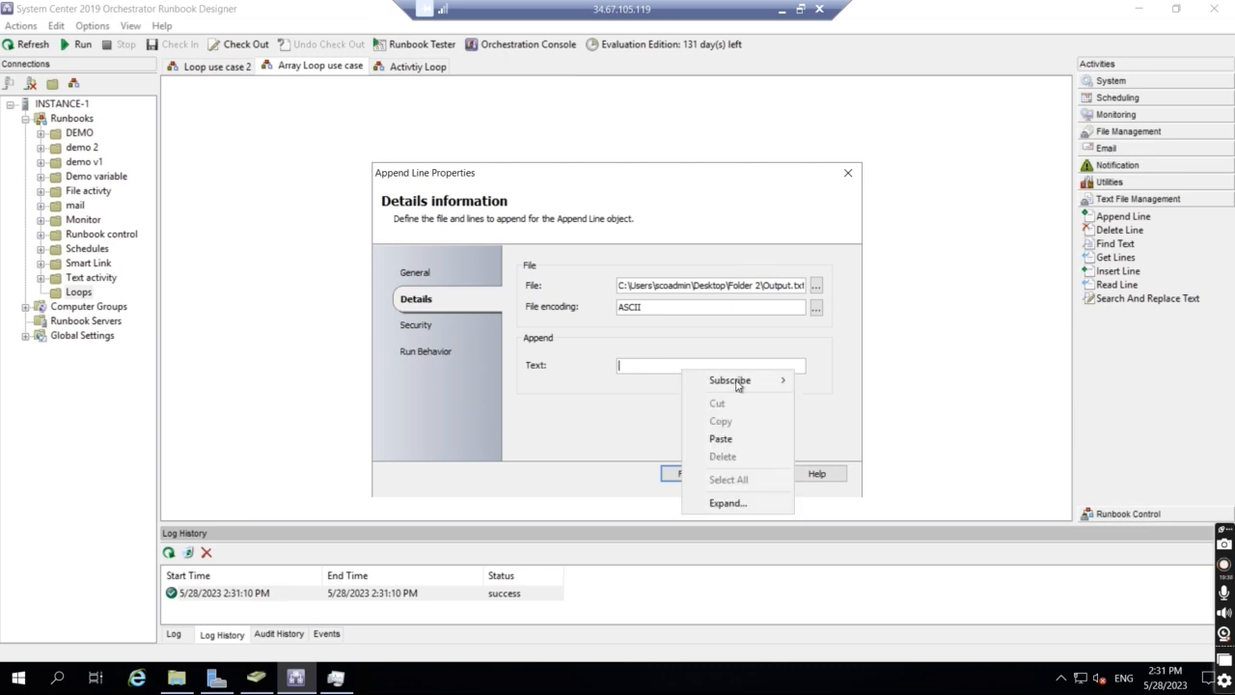
pyautogui.moveTo(750, 381)
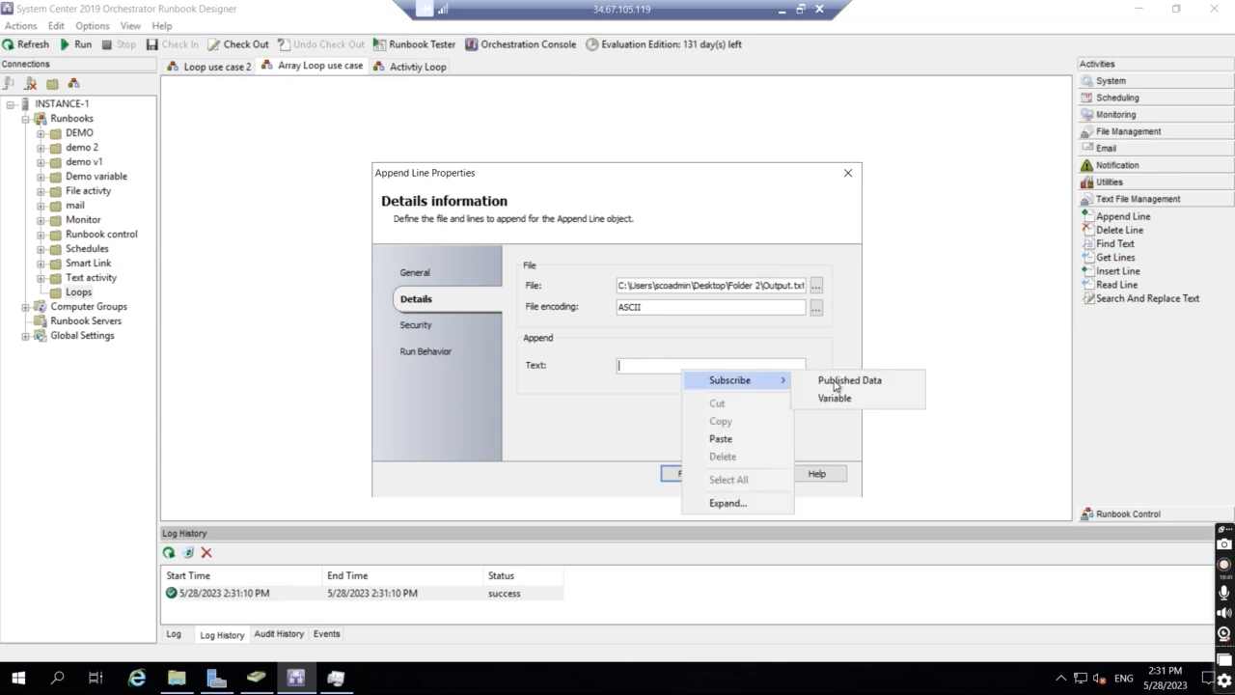
pyautogui.click(836, 382)
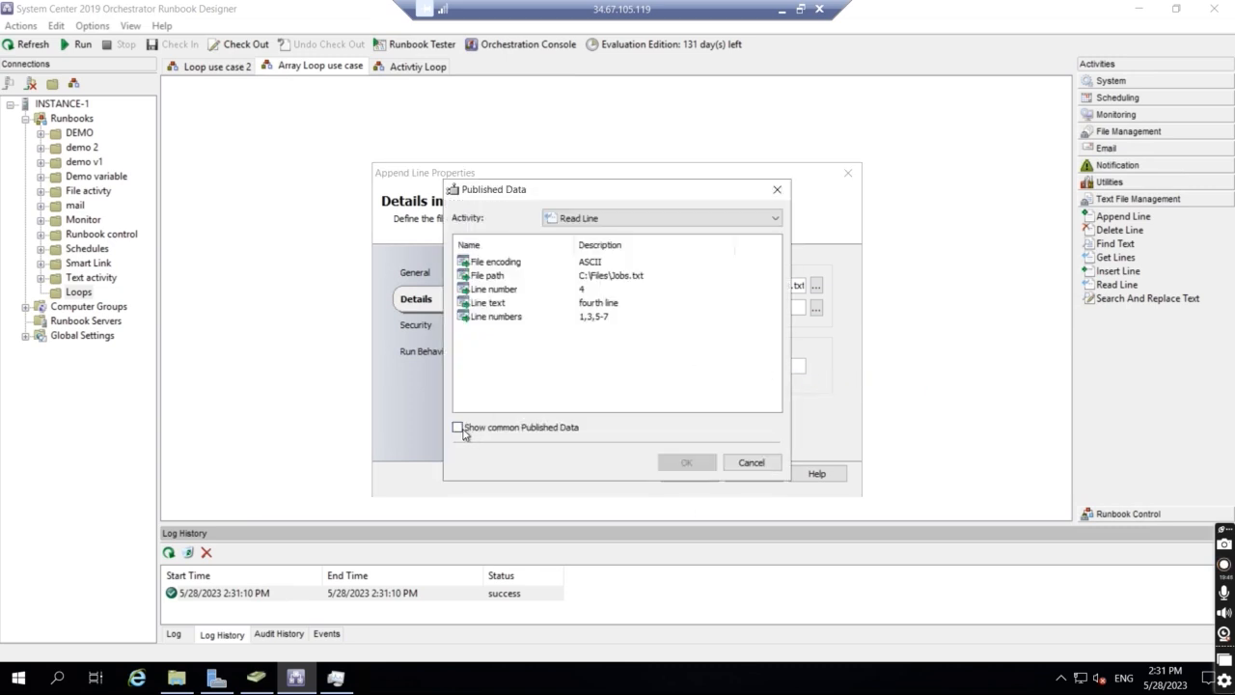
pyautogui.doubleClick(488, 303)
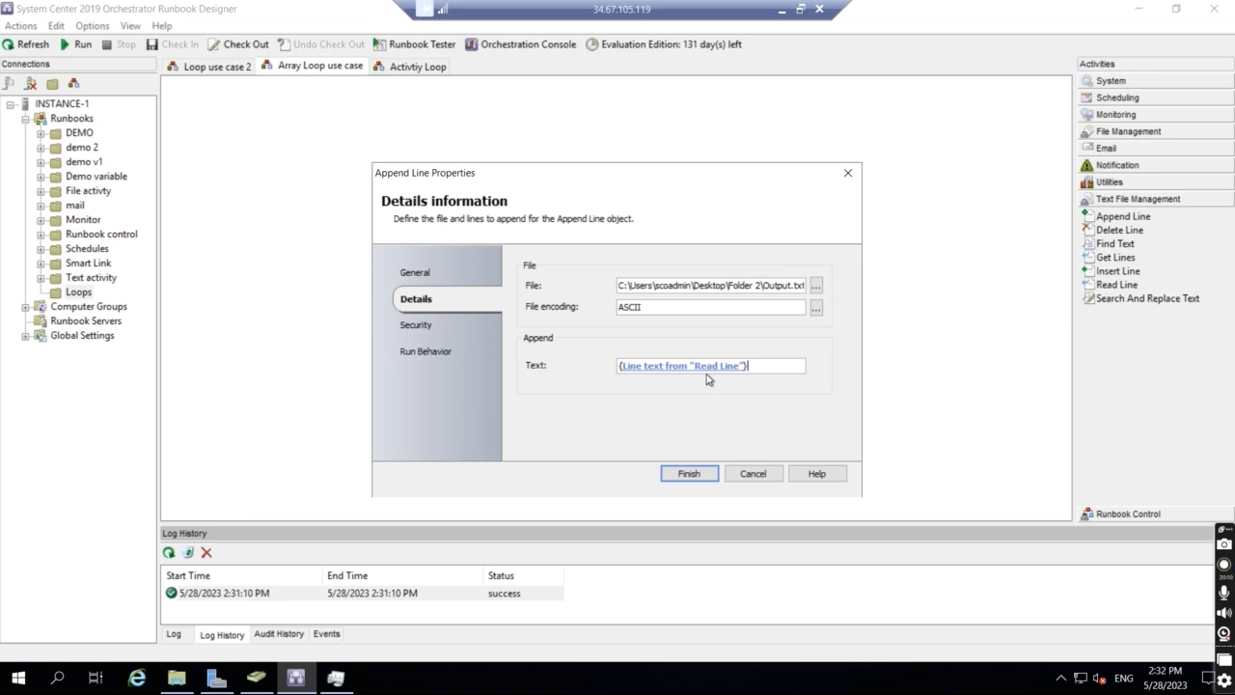
pyautogui.click(686, 477)
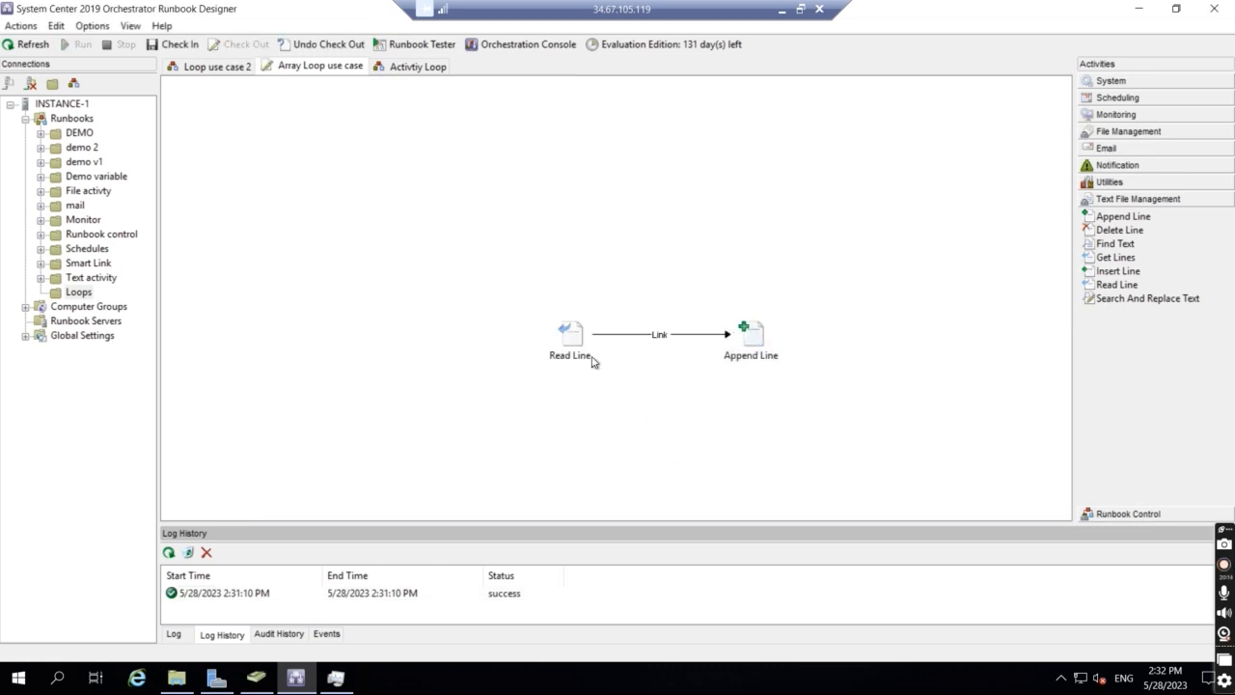
# Check in and rerun the runbook with the Line text subscription, and review the new run's activity details.
pyautogui.click(571, 350)
pyautogui.click(178, 46)
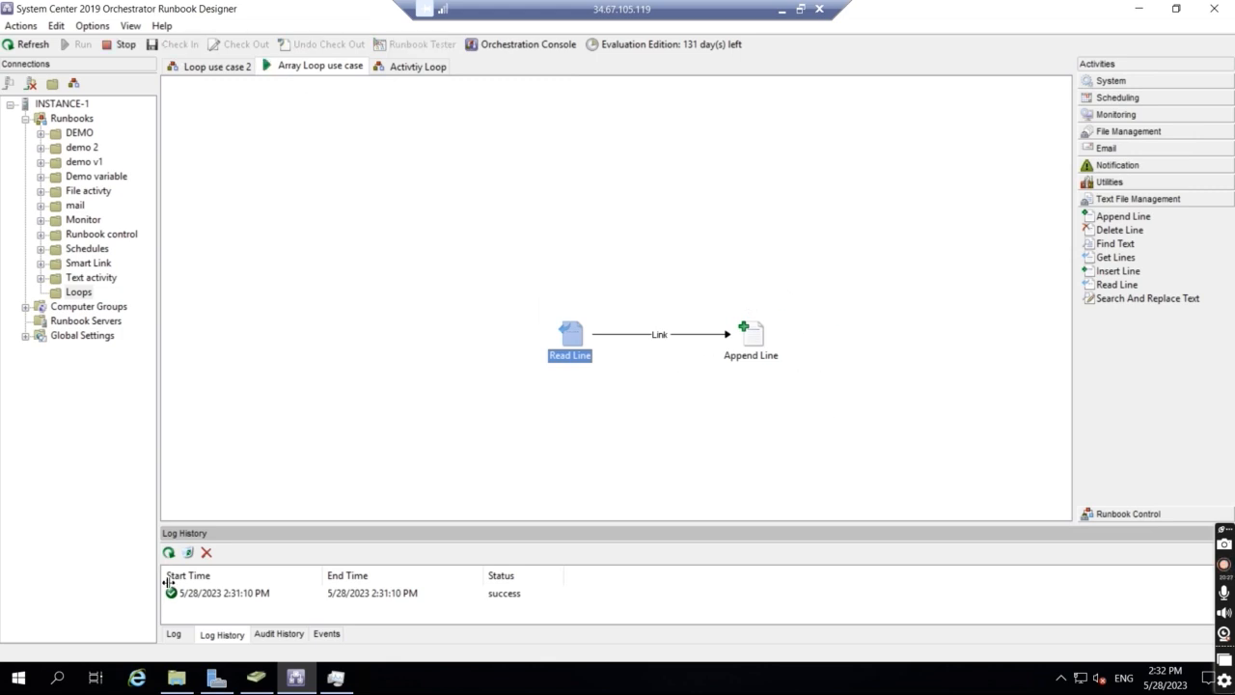
pyautogui.click(222, 632)
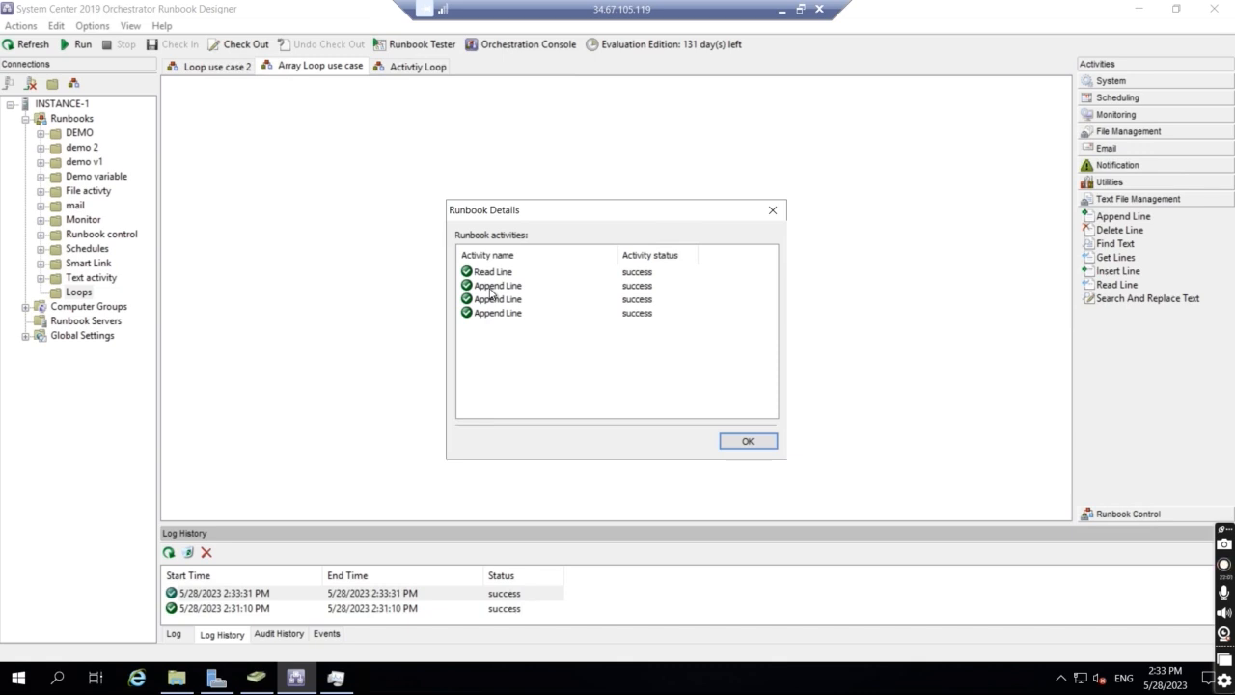
pyautogui.click(772, 210)
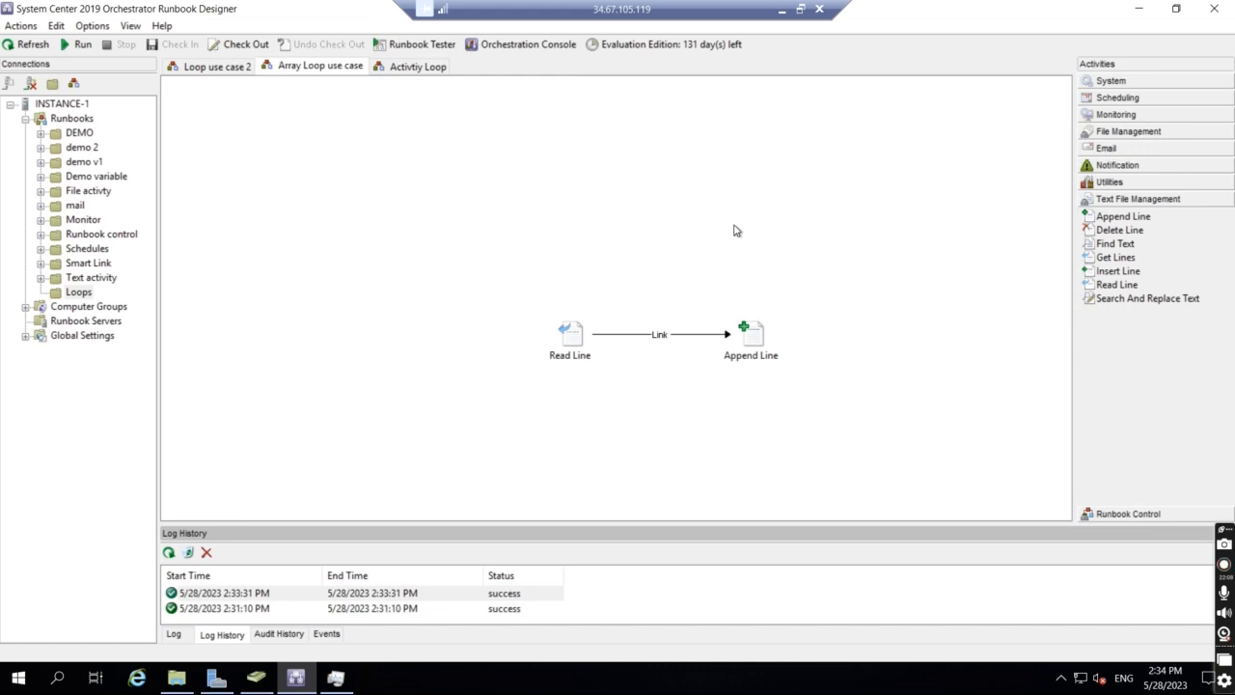
pyautogui.click(585, 355)
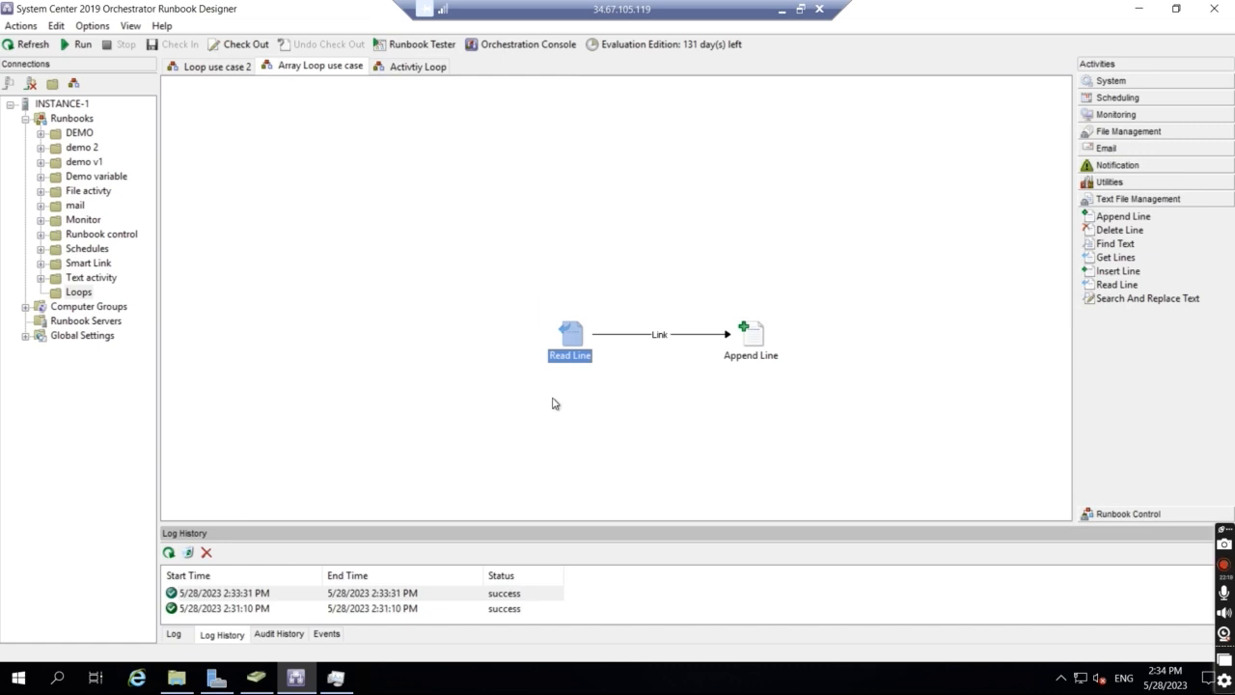
pyautogui.click(765, 357)
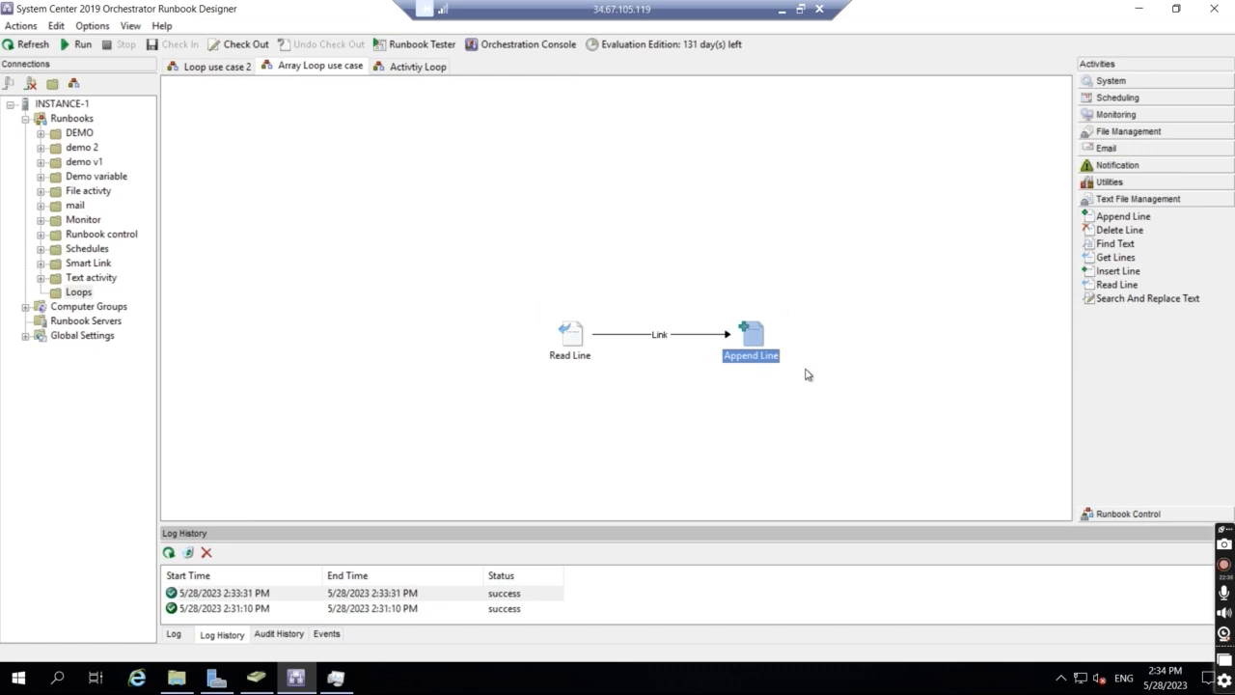
pyautogui.click(571, 336)
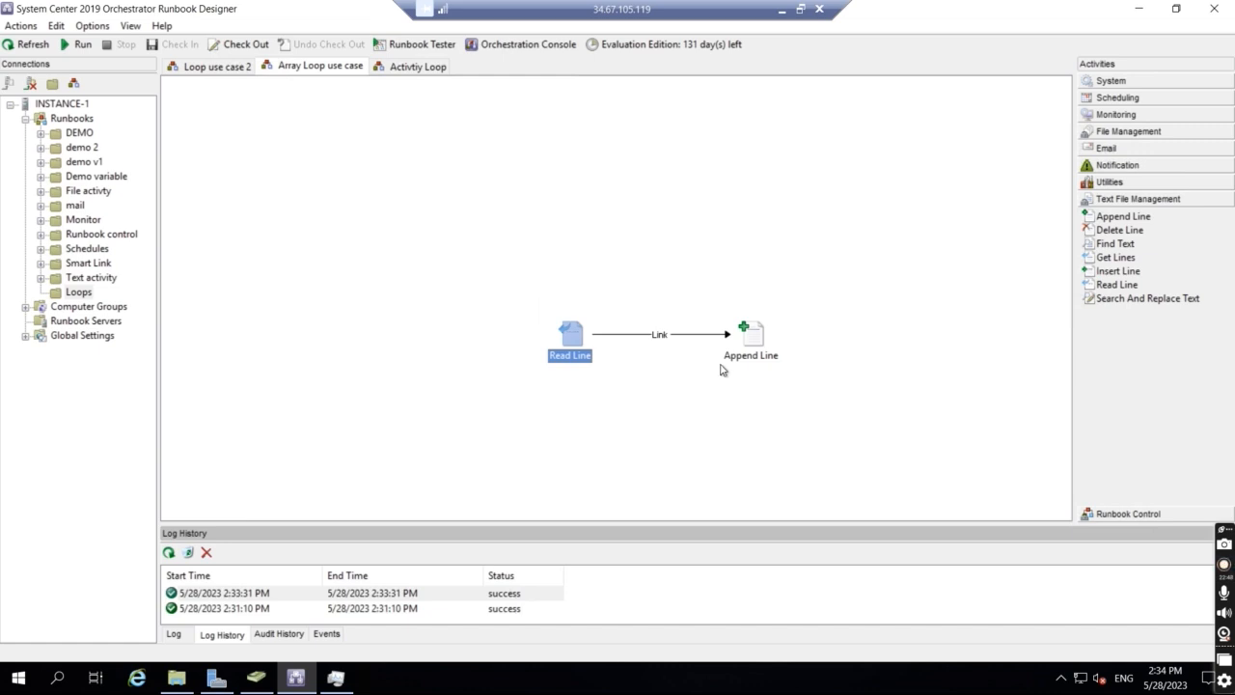
# Enable flattening of the Read Line activity's returned data, separated with a comma.
pyautogui.doubleClick(579, 341)
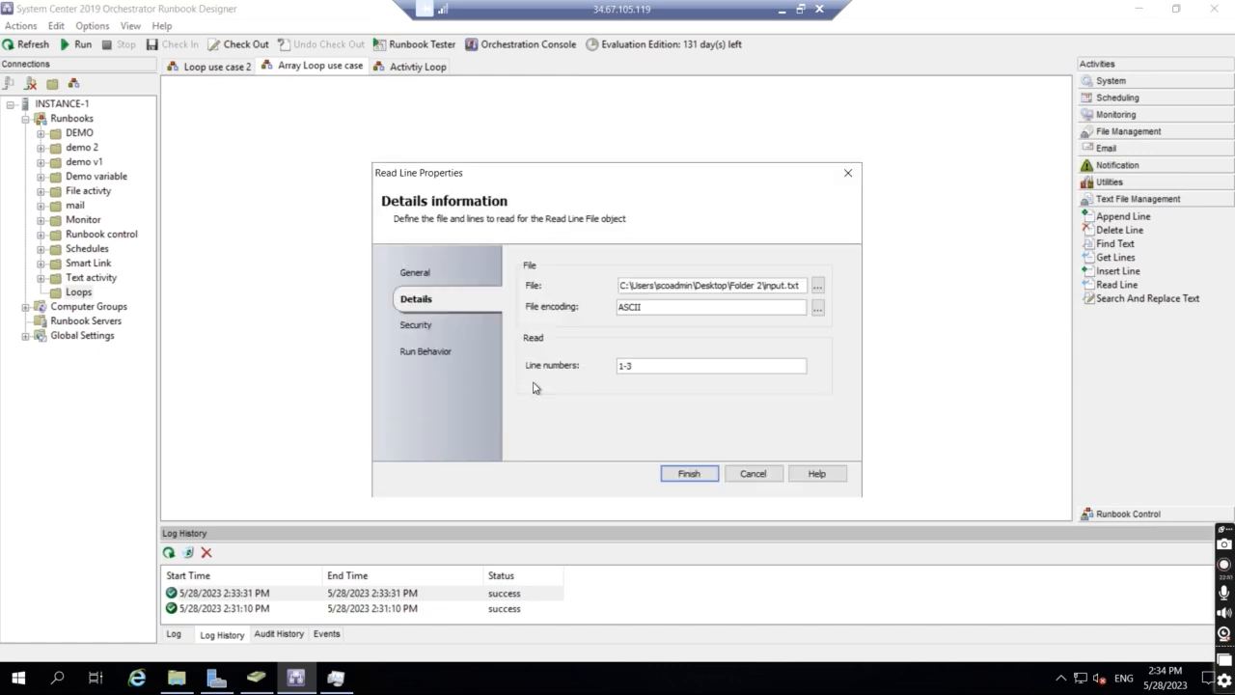
pyautogui.click(446, 354)
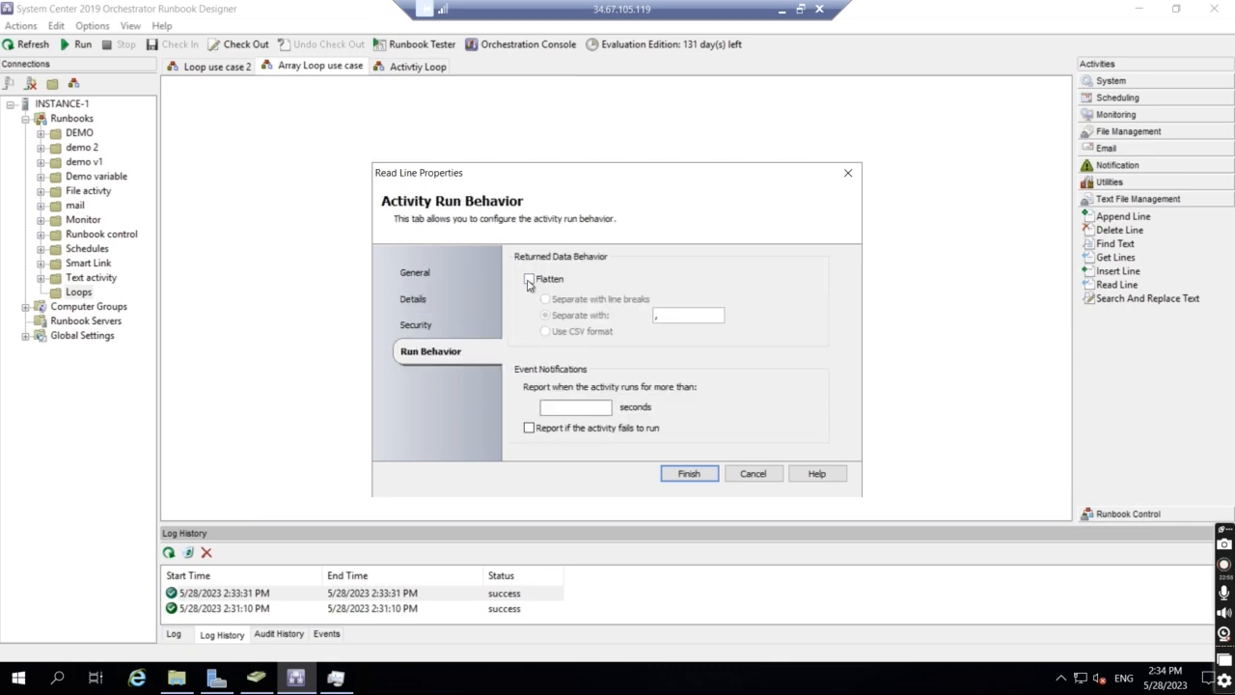
pyautogui.click(528, 280)
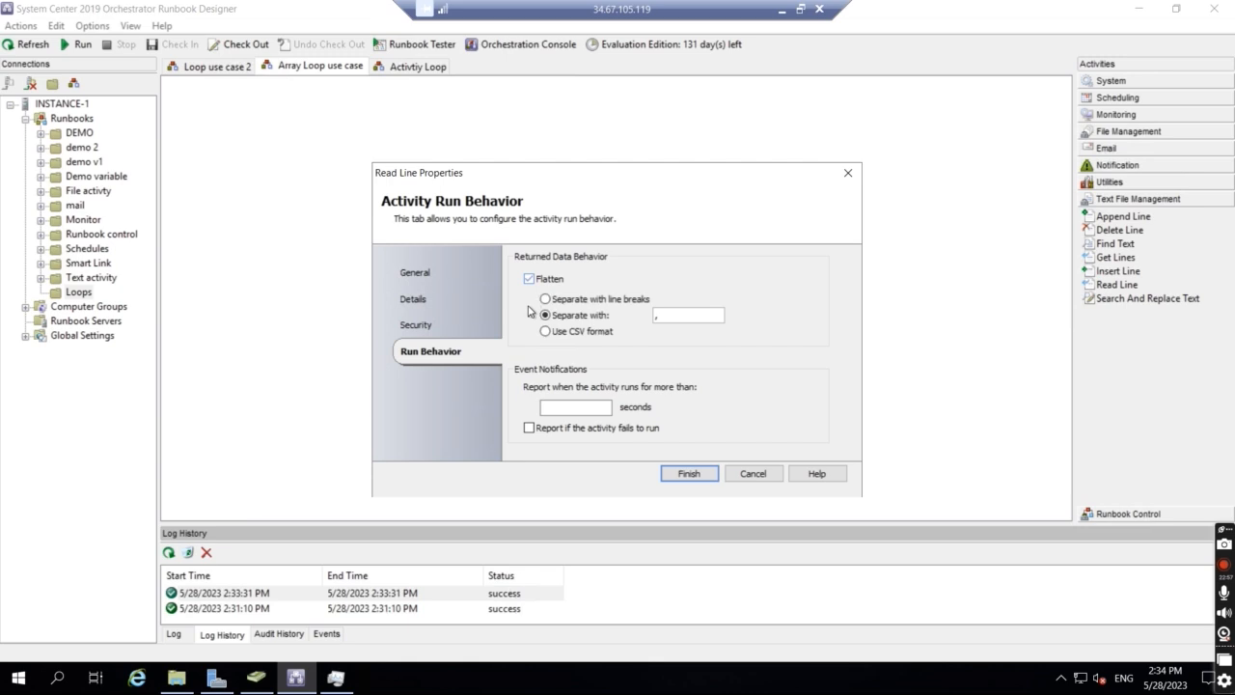
pyautogui.click(656, 321)
pyautogui.write(',')
pyautogui.click(689, 475)
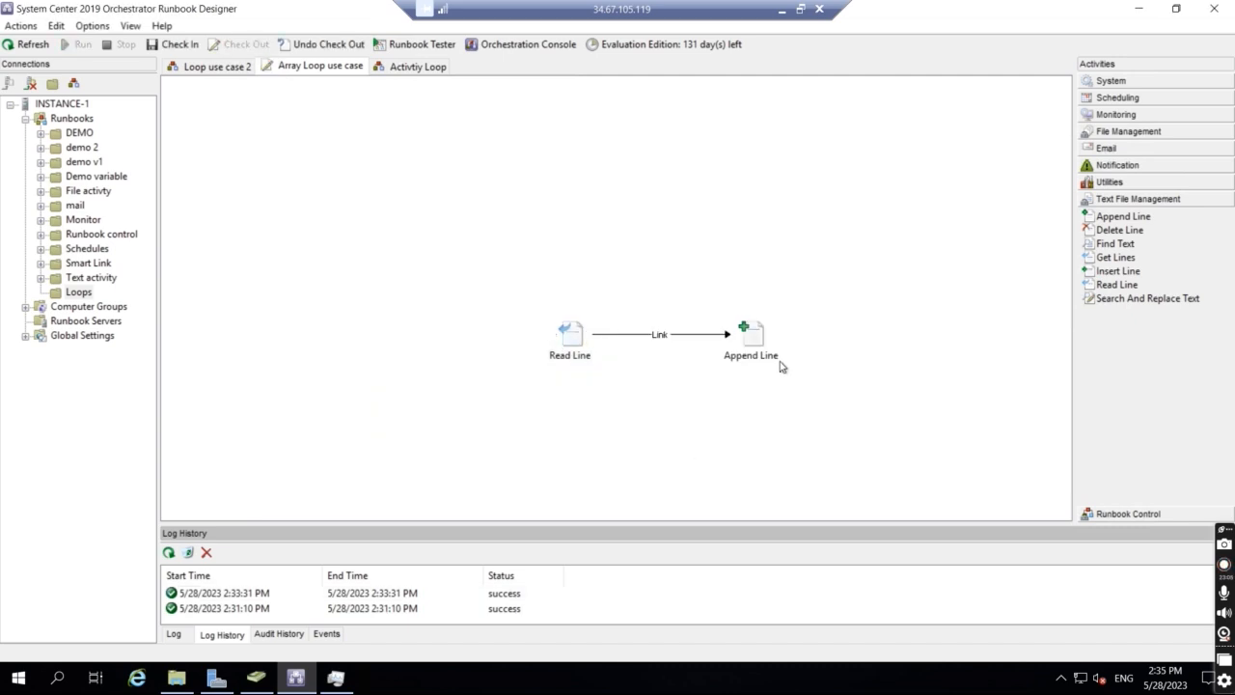
# Check in and run the runbook with flattened Read Line data, and review the latest run's activity details.
pyautogui.click(173, 44)
pyautogui.click(77, 44)
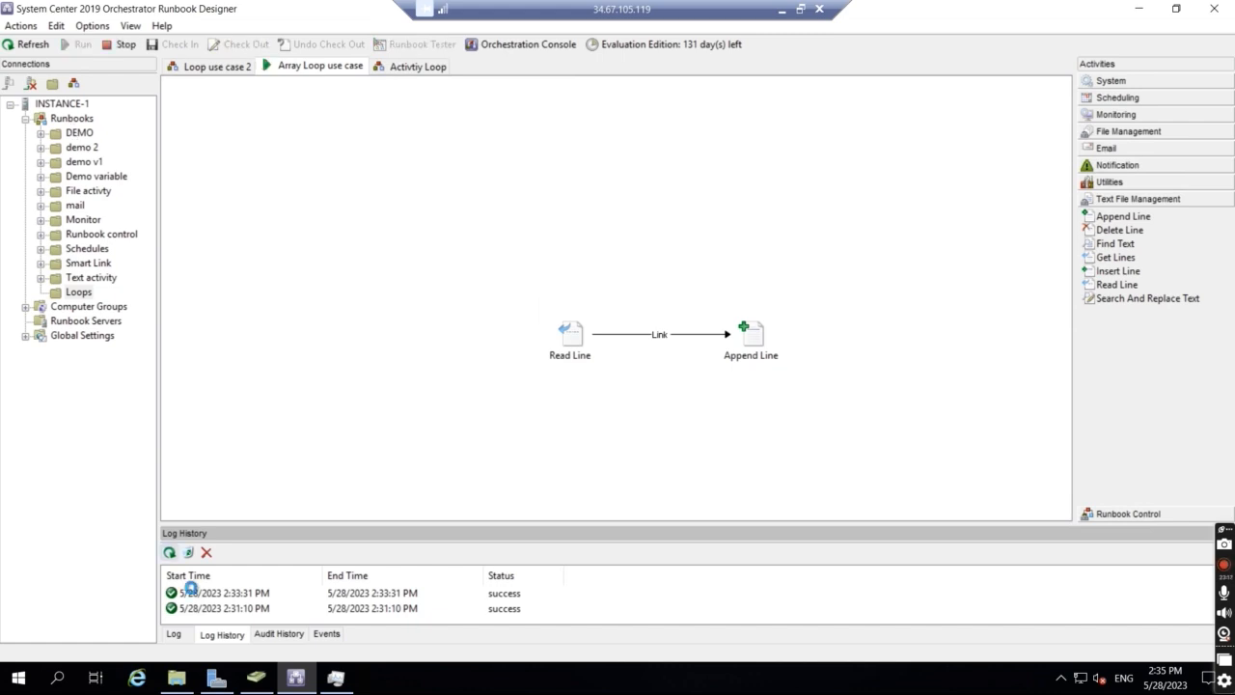
pyautogui.doubleClick(208, 593)
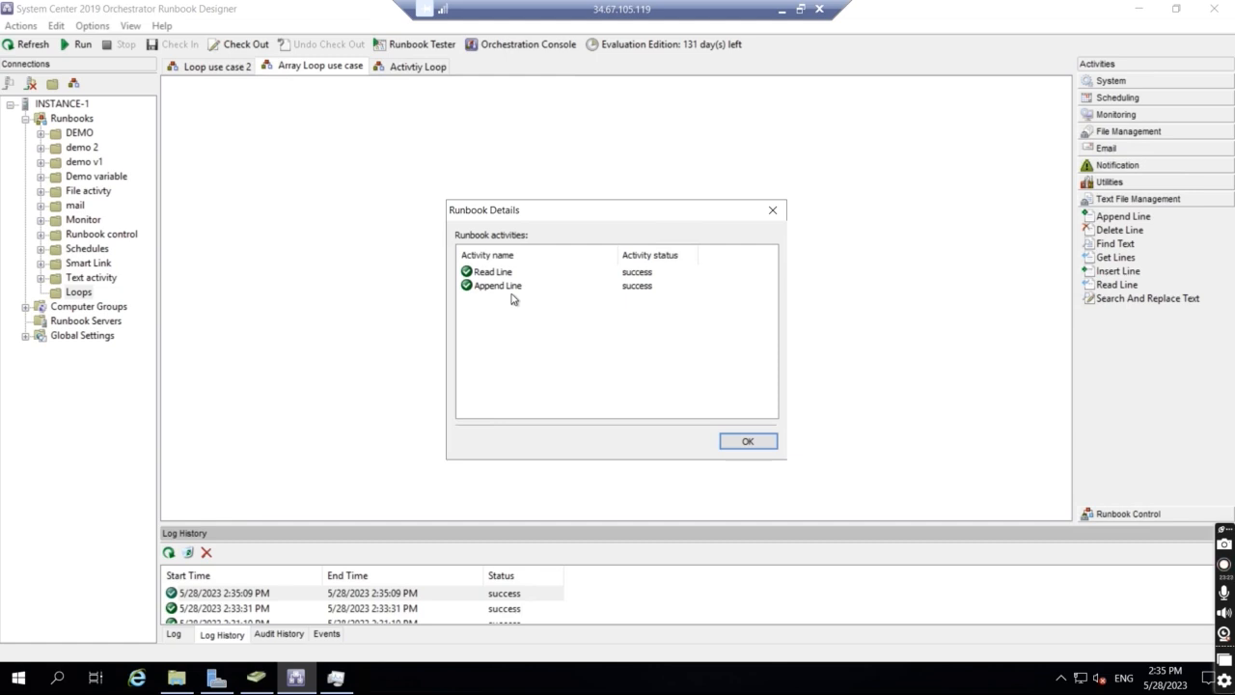
pyautogui.click(772, 211)
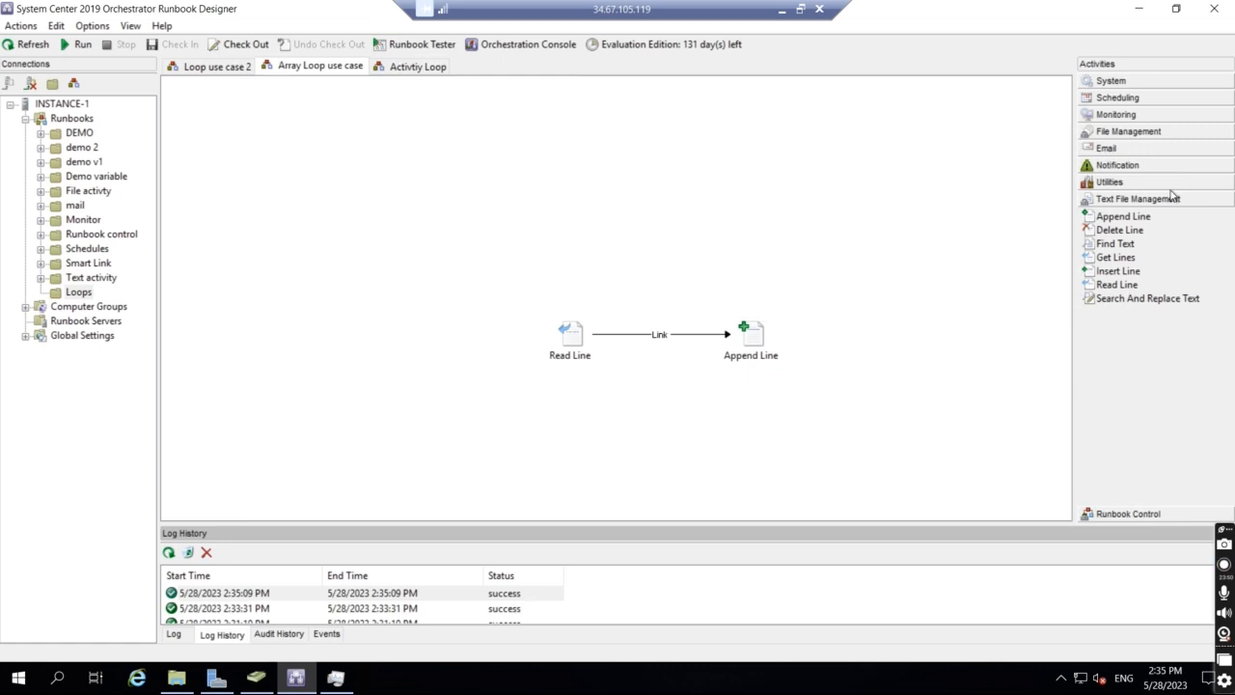
# Show the available System activities.
pyautogui.click(1129, 82)
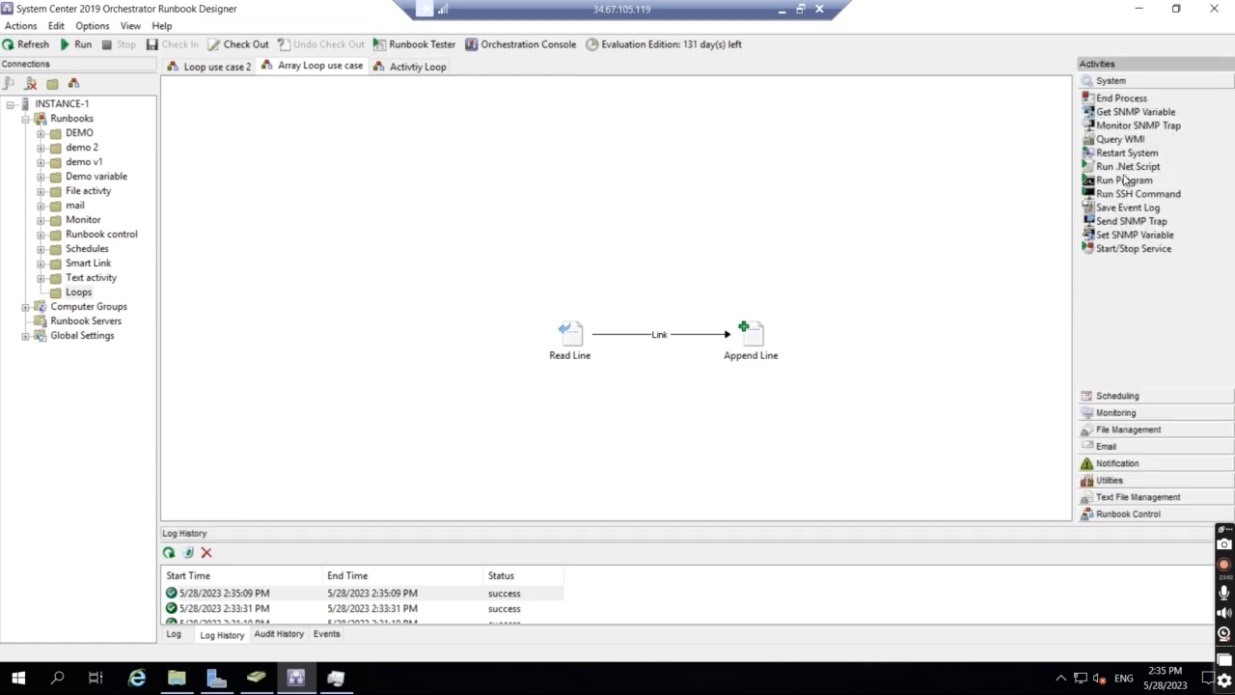